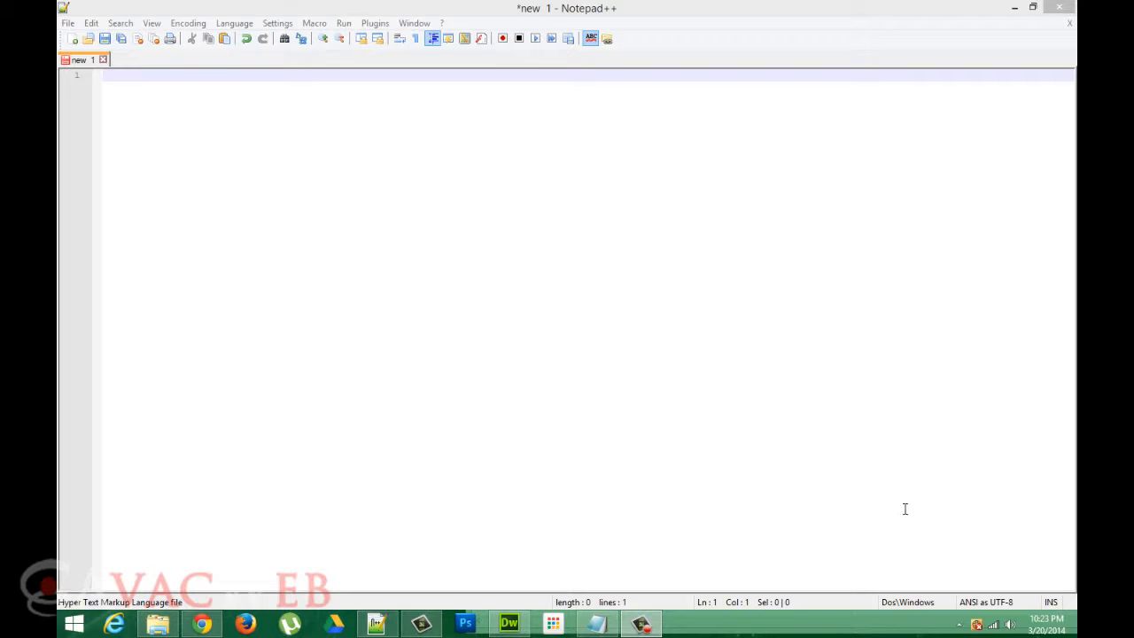
# Step: Write a <!DOCTYPE> line followed by opening and closing html tags separated by blank lines
pyautogui.click(361, 273)
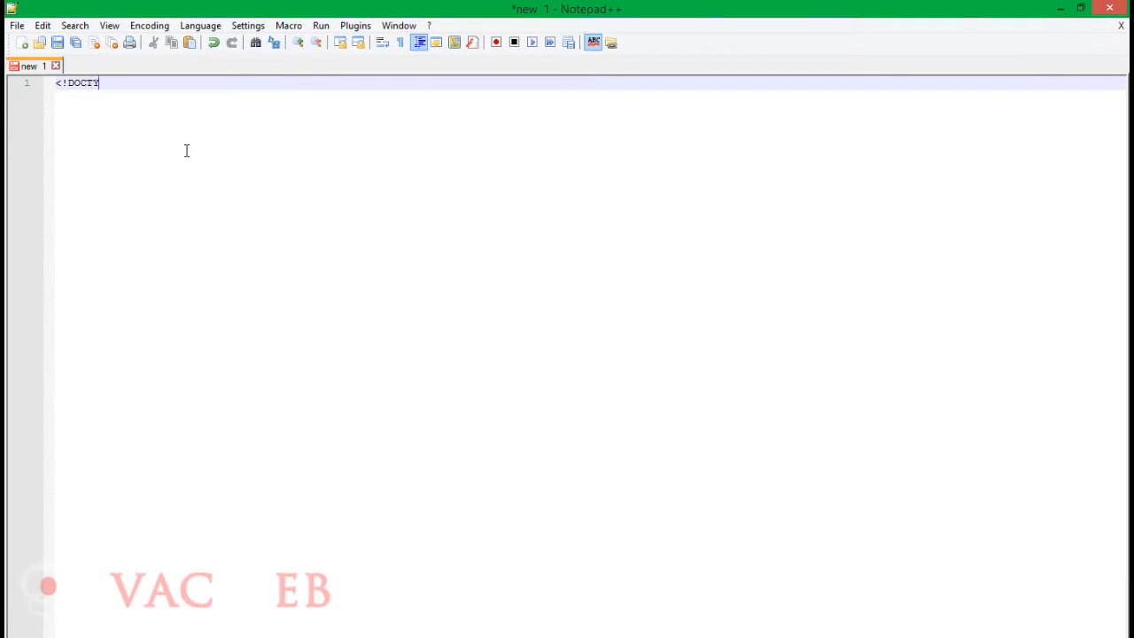
pyautogui.press('Return')
pyautogui.press('Return')
pyautogui.press('BackSpace')
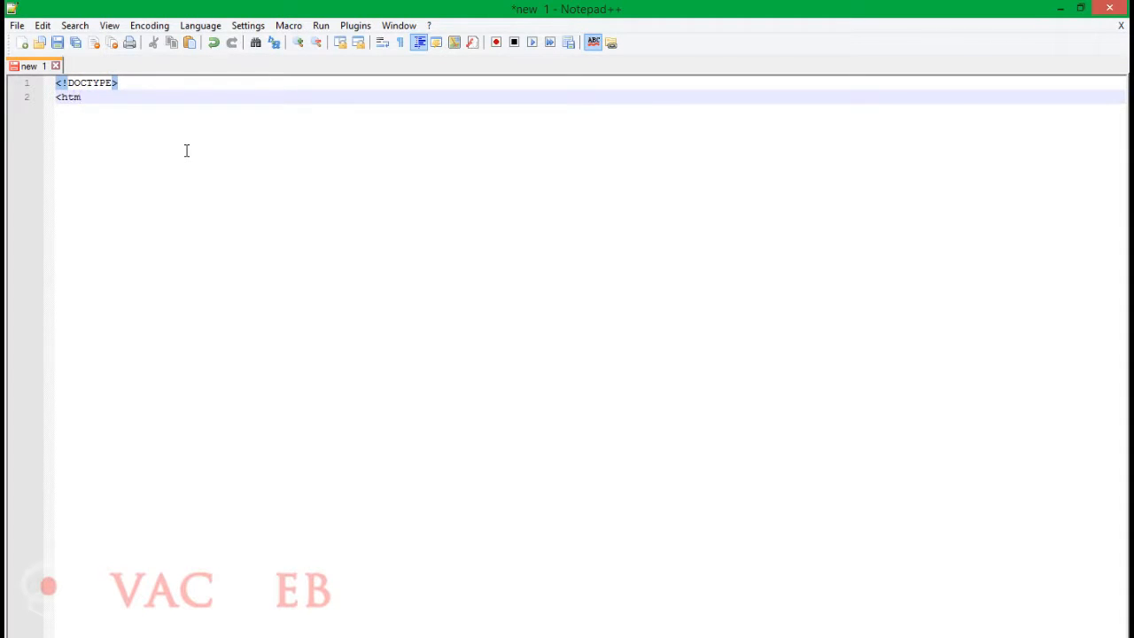
pyautogui.write('<html>')
pyautogui.press('Return')
pyautogui.press('Return')
pyautogui.press('Return')
pyautogui.press('Return')
pyautogui.write('<')
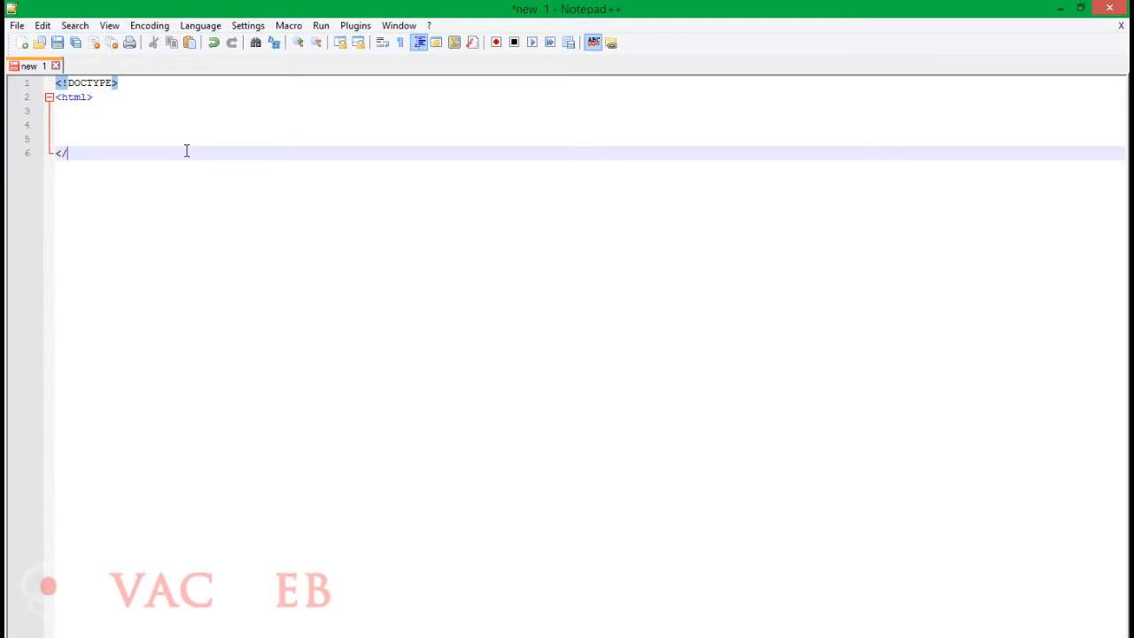
pyautogui.write('/html>')
# Step: Collapse and expand the html block, and select its lines from the opening to the closing tag
pyautogui.click(89, 109)
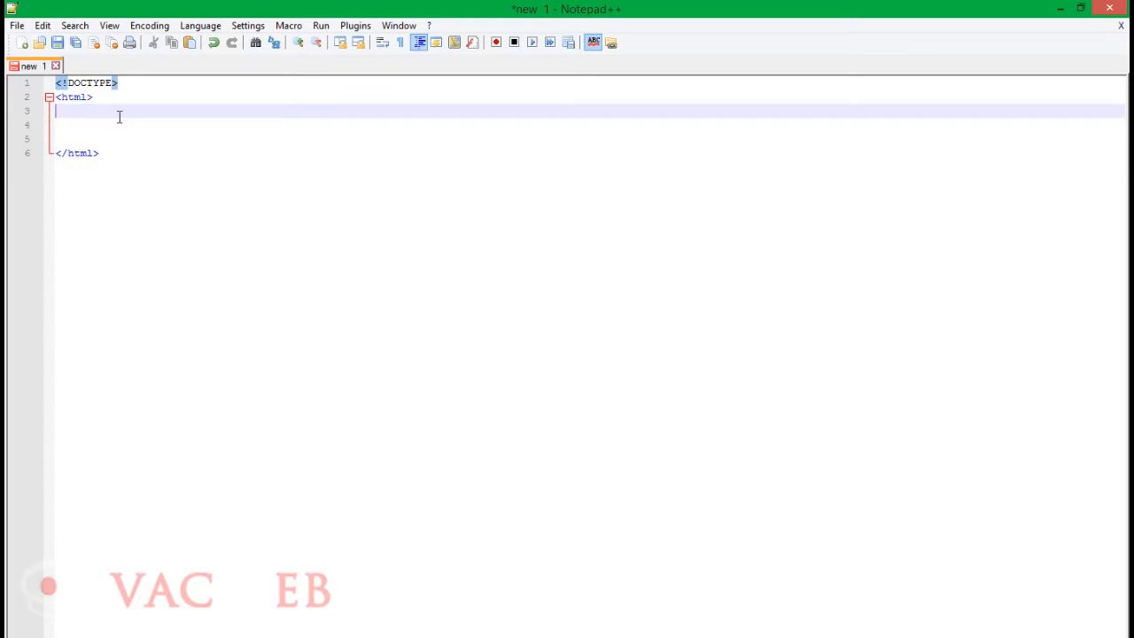
pyautogui.click(49, 98)
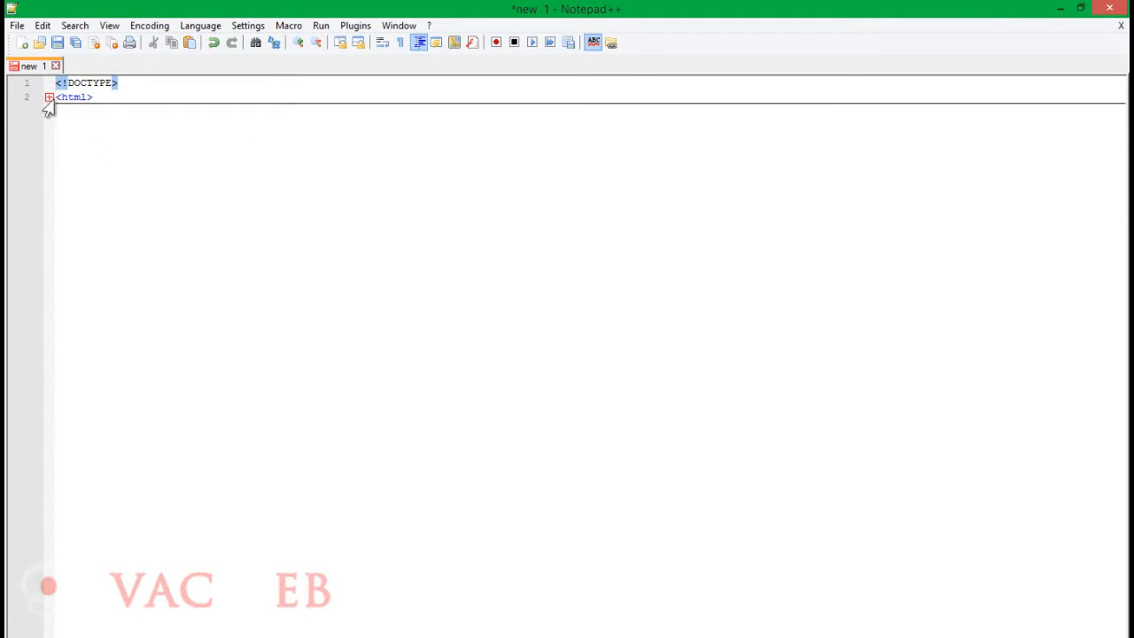
pyautogui.click(49, 98)
pyautogui.moveTo(56, 96); pyautogui.dragTo(106, 152)
# Step: Add an indented head element with opening and closing tags inside the html block
pyautogui.click(98, 110)
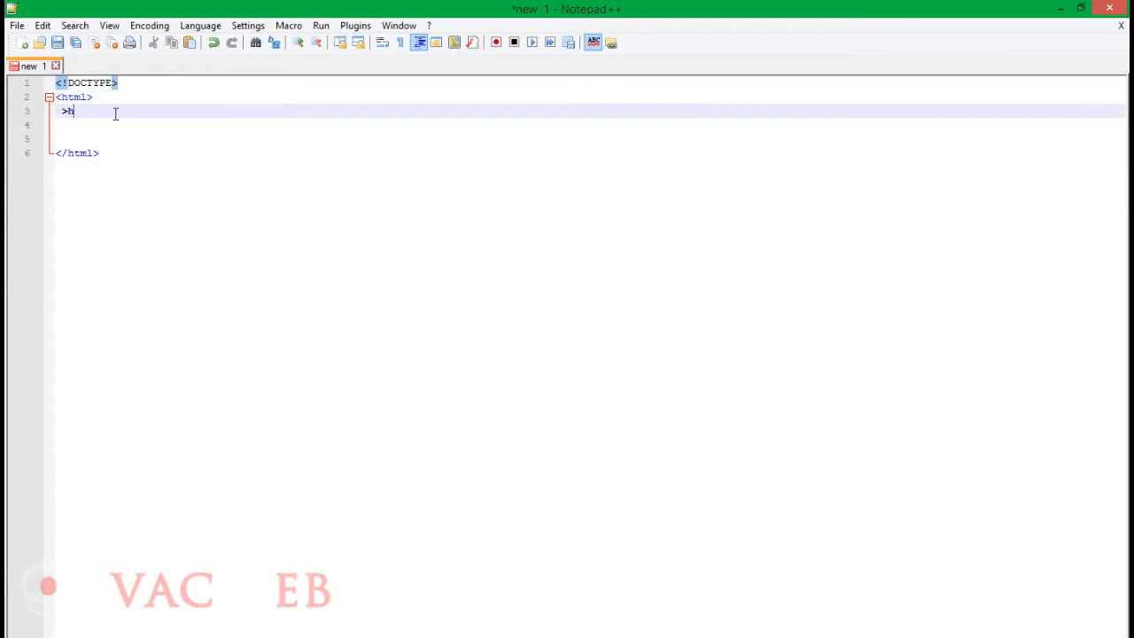
pyautogui.write('<head>')
pyautogui.press('Return')
pyautogui.press('Return')
pyautogui.press('Return')
pyautogui.write('</head>')
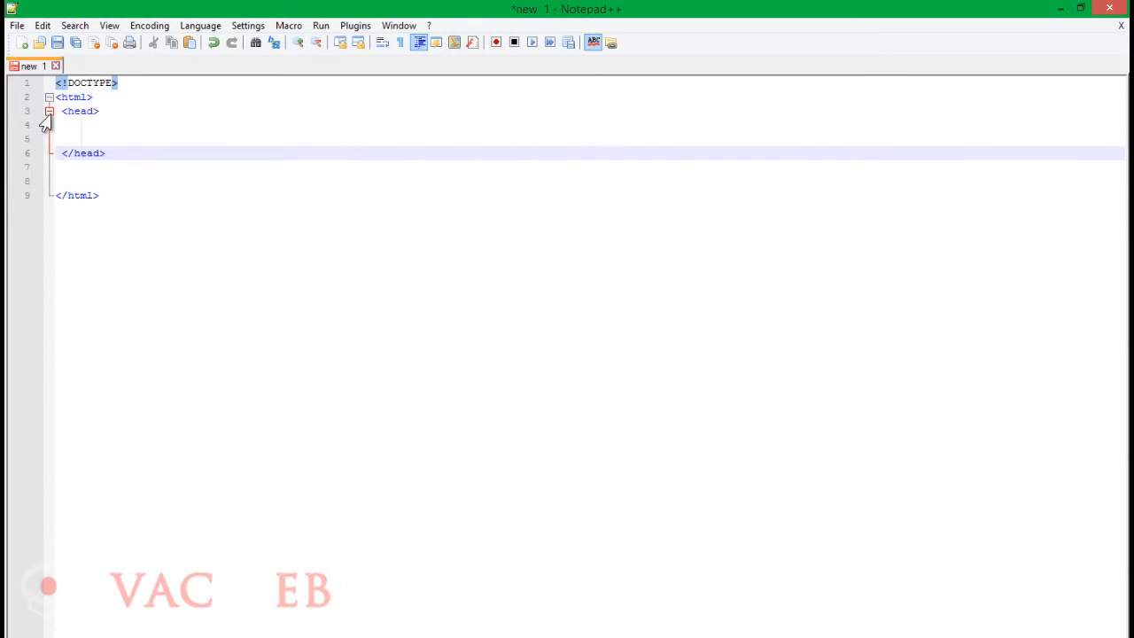
# Step: Close the "new 1" document without saving it
pyautogui.click(107, 124)
pyautogui.click(115, 150)
pyautogui.click(55, 67)
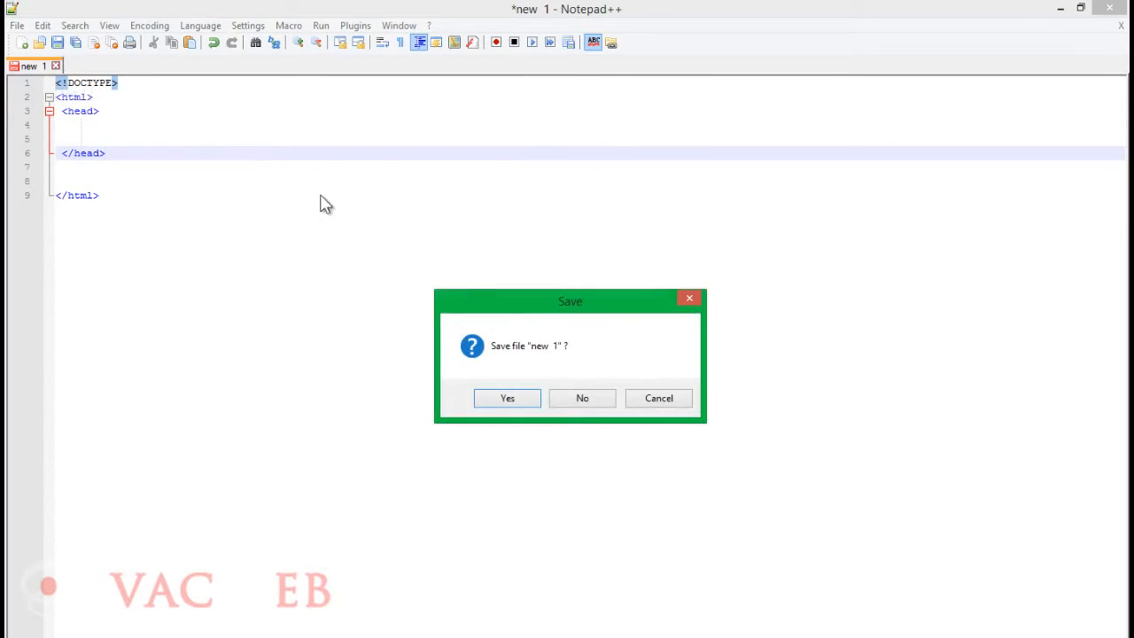
pyautogui.click(576, 397)
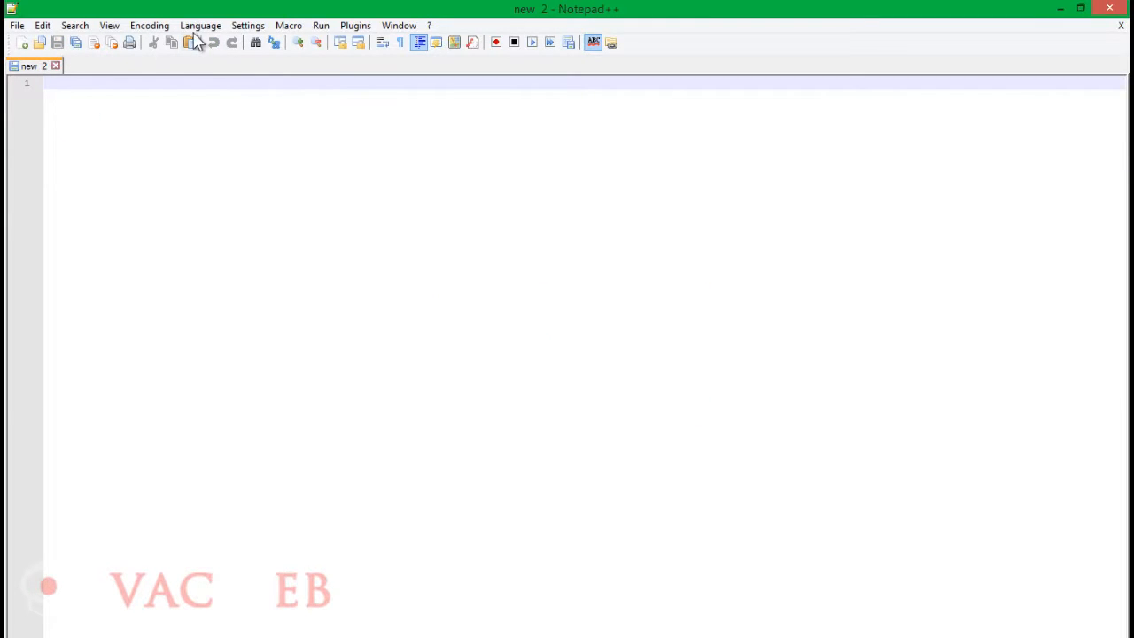
# Step: Write <!DOCTYPE html> in the blank document, followed by an html tag pair with two empty lines between
pyautogui.write('<!DOCTYPE html>')
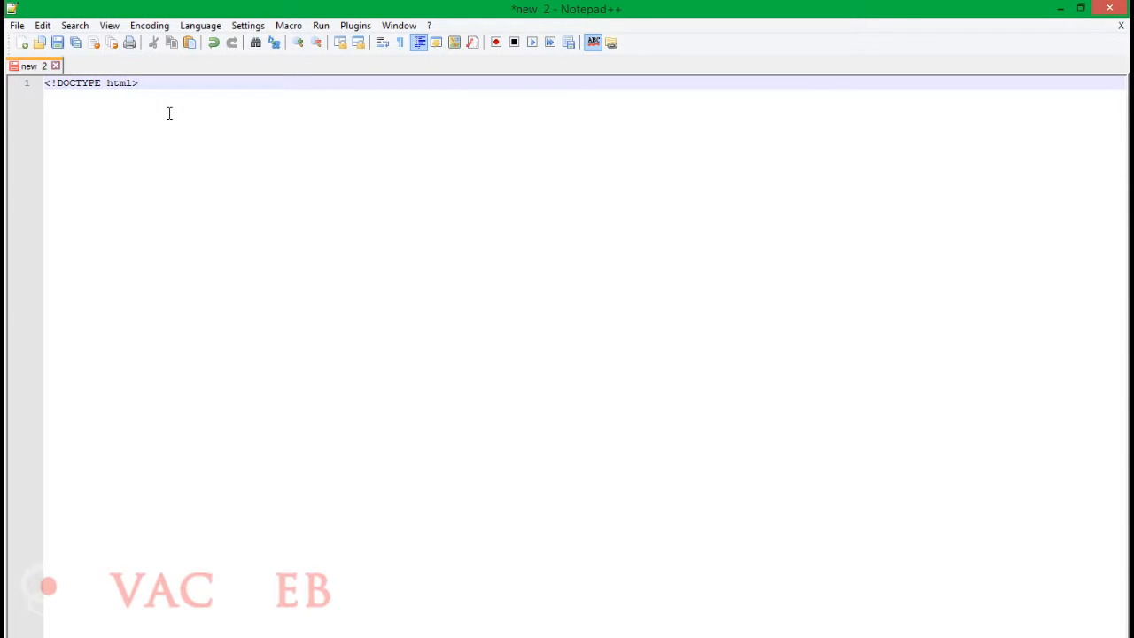
pyautogui.press('Return')
pyautogui.write('<')
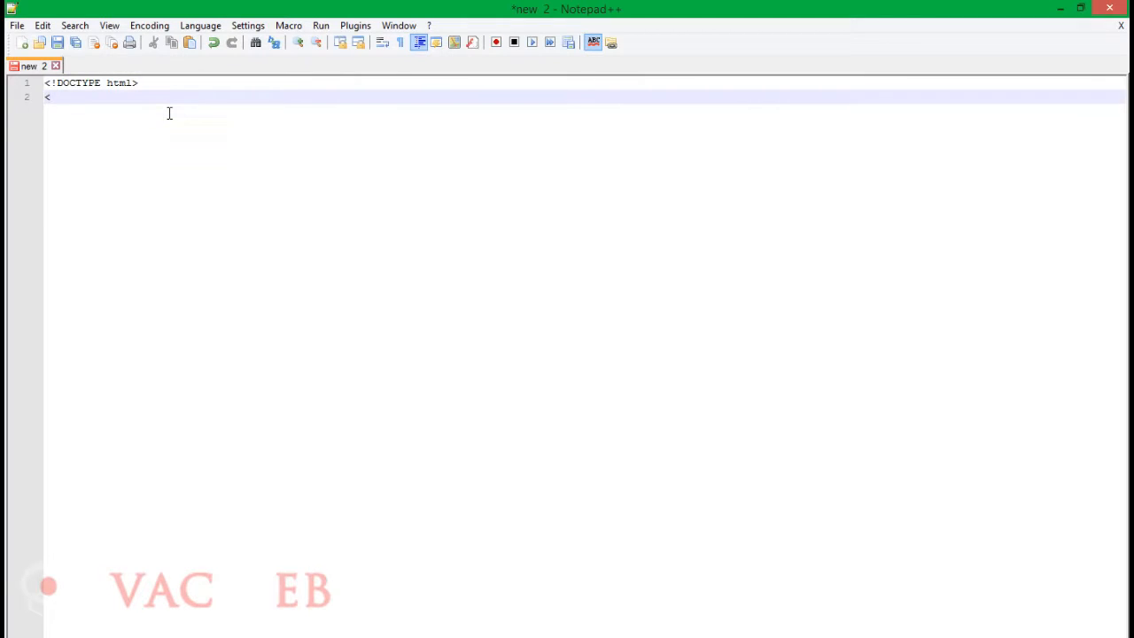
pyautogui.write('html>')
pyautogui.press('Return')
pyautogui.press('Return')
pyautogui.press('Return')
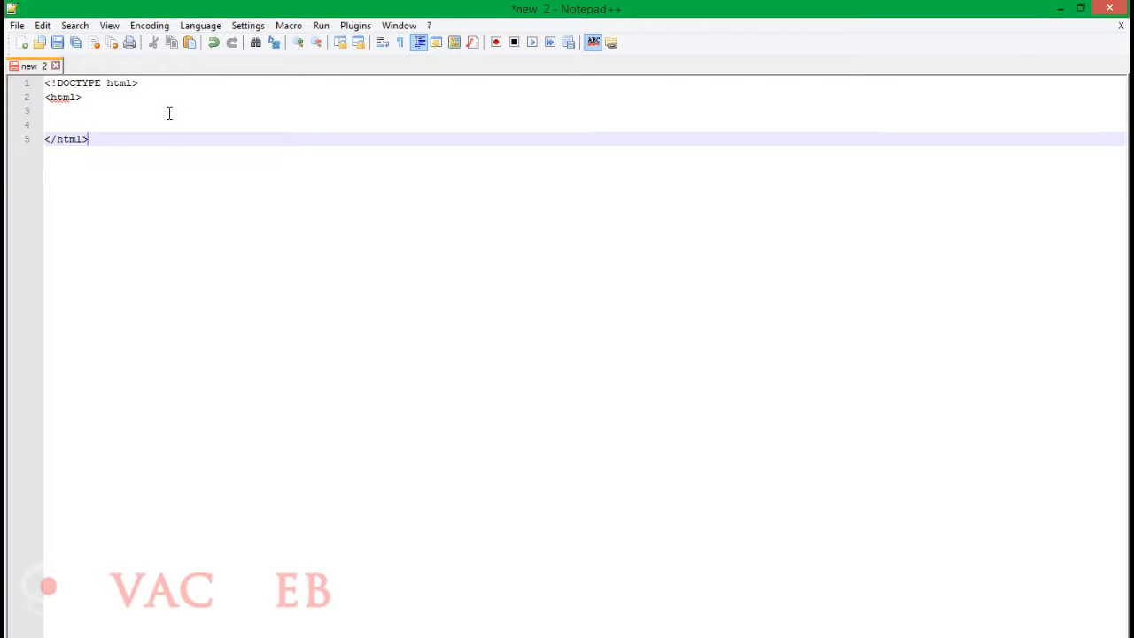
# Step: Set the document's syntax language to HTML
pyautogui.click(209, 26)
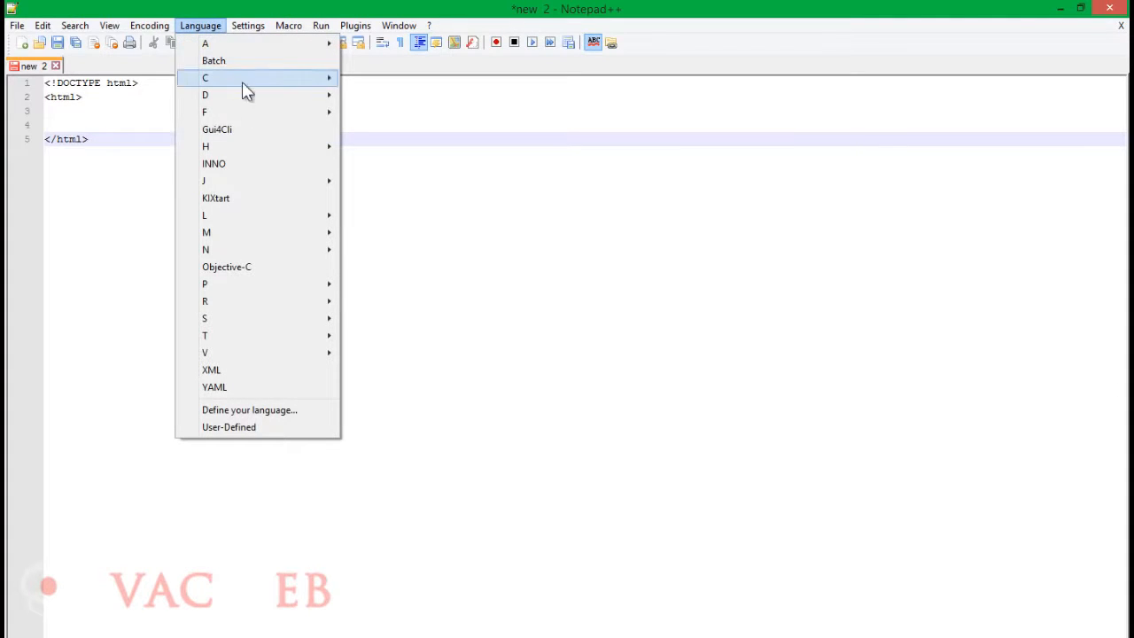
pyautogui.moveTo(242, 145)
pyautogui.click(376, 165)
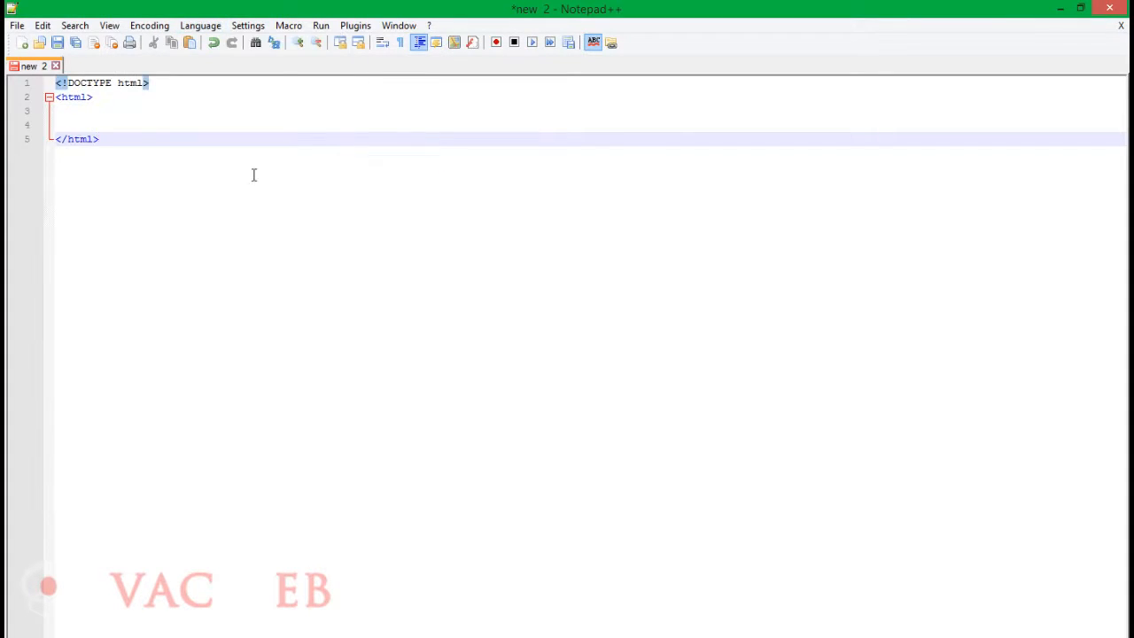
# Step: Add an indented head tag pair on line 3 inside the html element, with two blank lines between
pyautogui.click(227, 109)
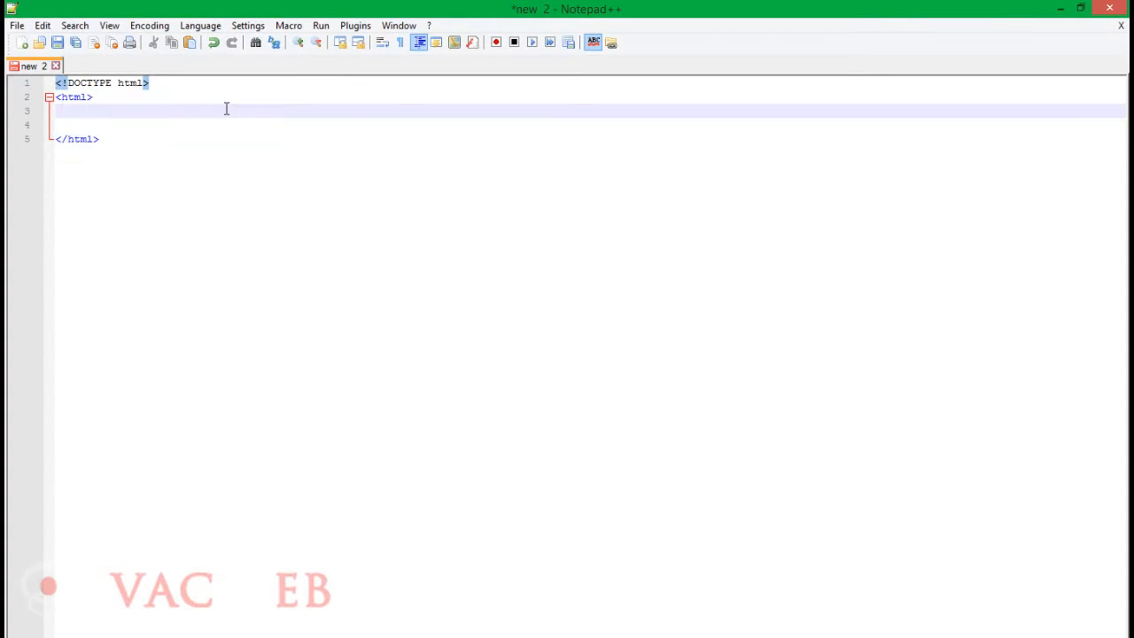
pyautogui.write('<head>')
pyautogui.press('Return')
pyautogui.press('Return')
pyautogui.press('Return')
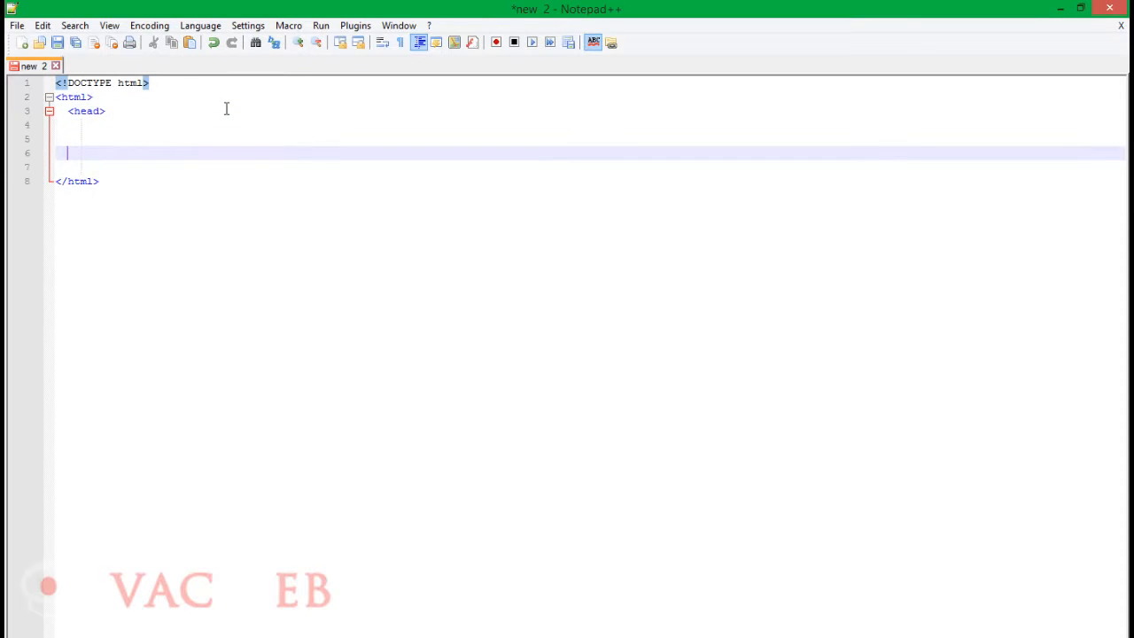
pyautogui.write('</head>')
# Step: Add a body tag pair below the head element, leaving two blank lines between its tags
pyautogui.press('Return')
pyautogui.press('Return')
pyautogui.write('<body>')
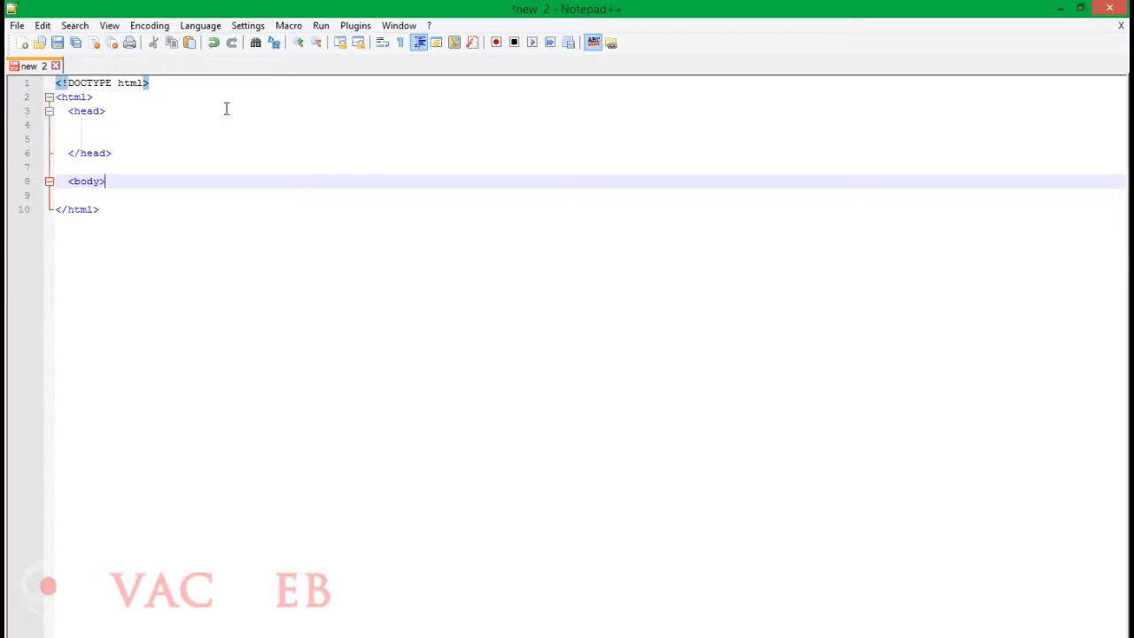
pyautogui.press('Return')
pyautogui.press('Return')
pyautogui.press('Return')
pyautogui.write('</')
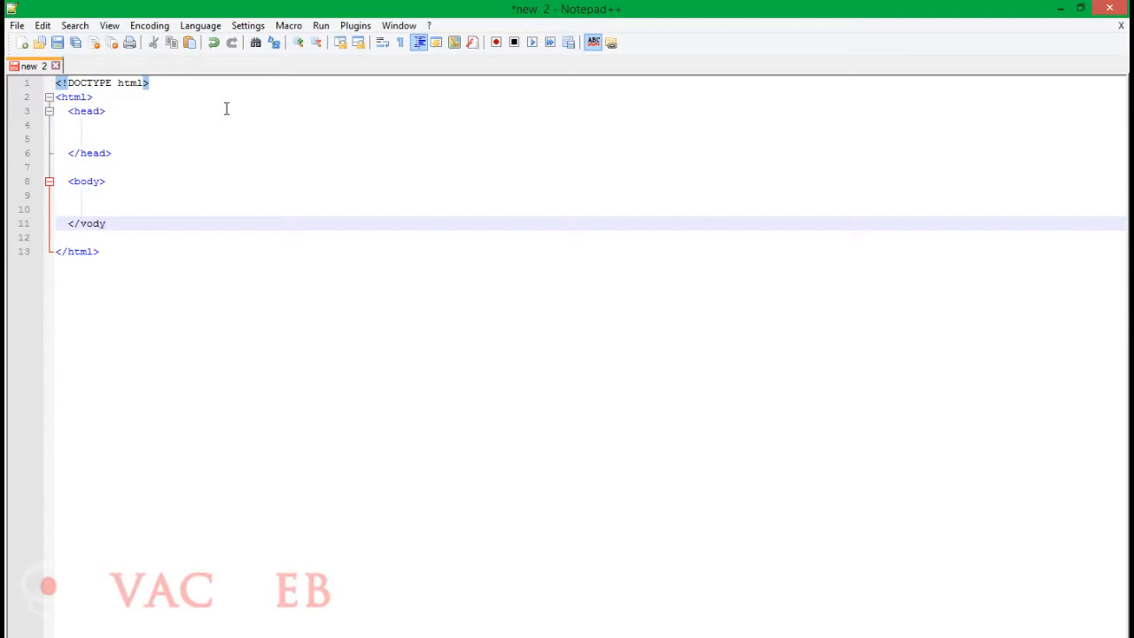
pyautogui.write('body>')
# Step: Collapse and expand the body block to check its folding, and place the cursor on its first blank line
pyautogui.moveTo(76, 195)
pyautogui.mouseDown()
pyautogui.moveTo(164, 208)
pyautogui.moveTo(63, 196)
pyautogui.mouseUp()
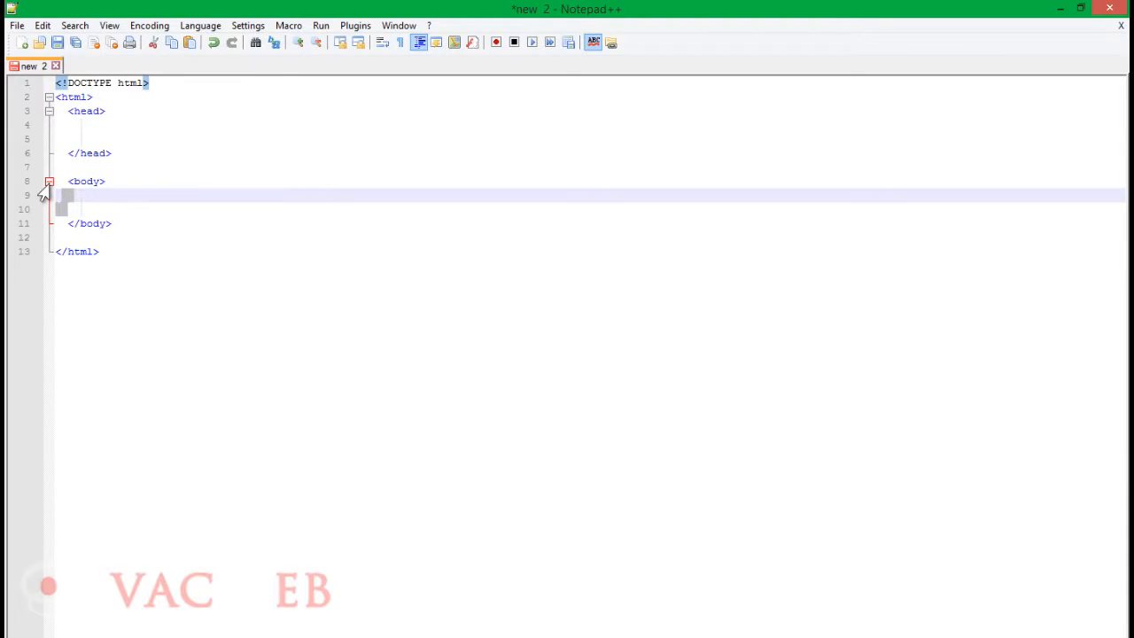
pyautogui.doubleClick(51, 184)
pyautogui.doubleClick(48, 181)
pyautogui.click(48, 181)
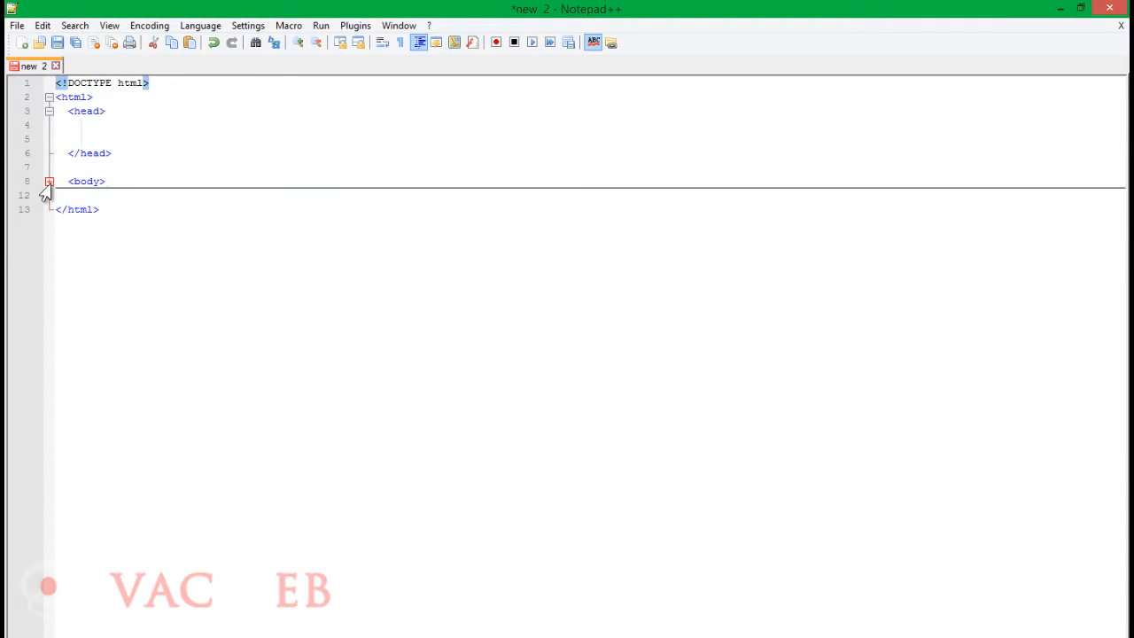
pyautogui.click(49, 182)
pyautogui.click(181, 199)
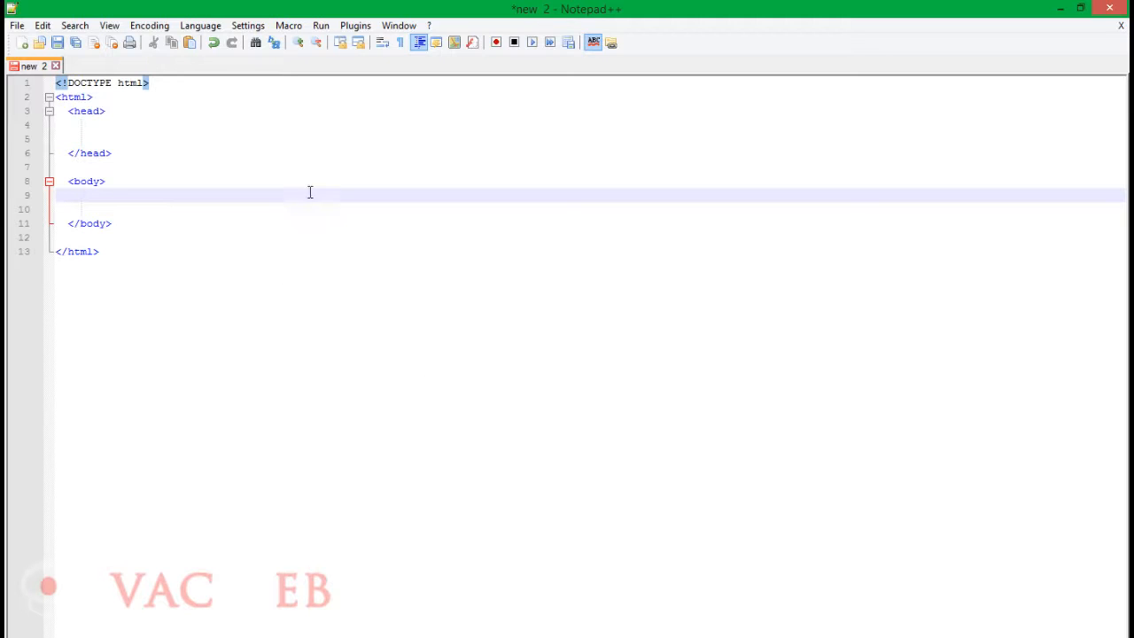
# Step: Open the Style Configurator and examine the Global Styles from Global override down to Inactive tabs
pyautogui.click(249, 27)
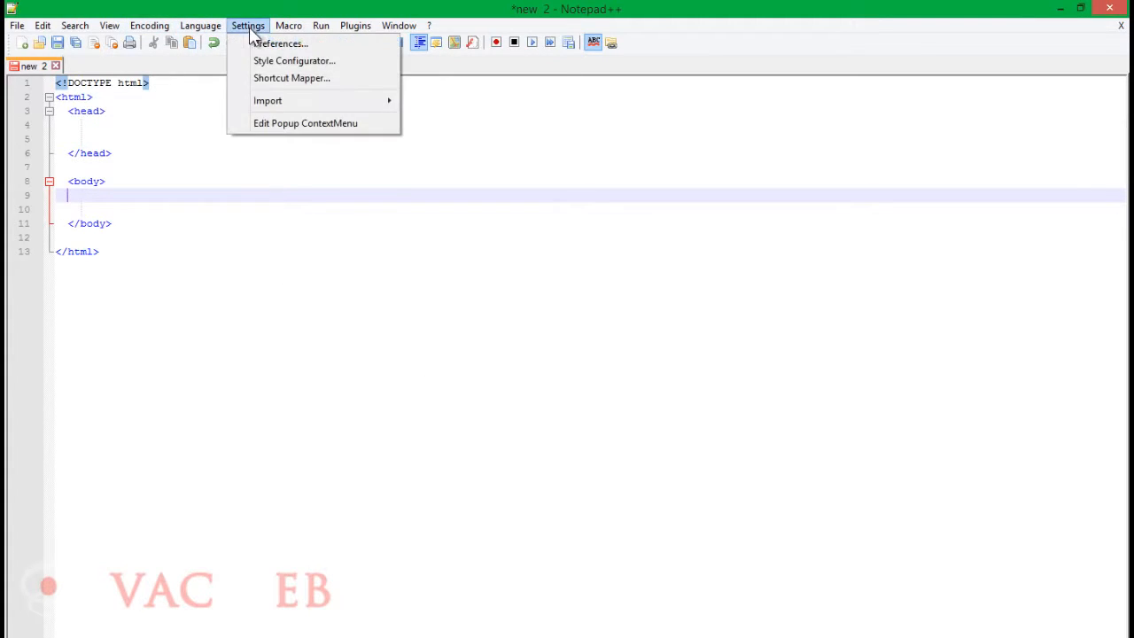
pyautogui.click(266, 60)
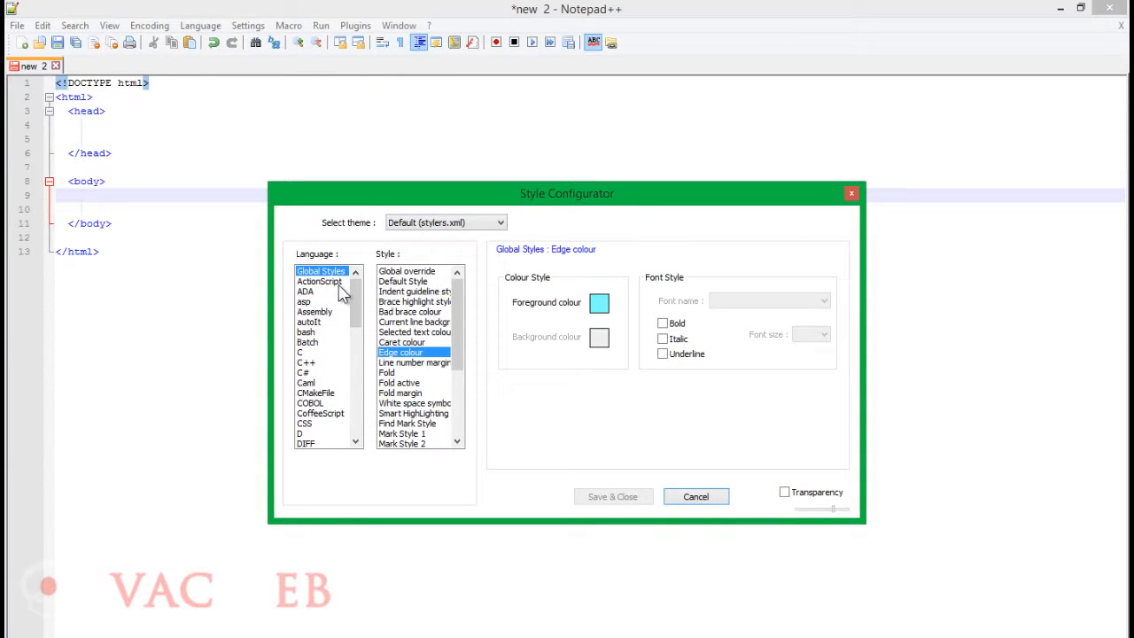
pyautogui.click(400, 271)
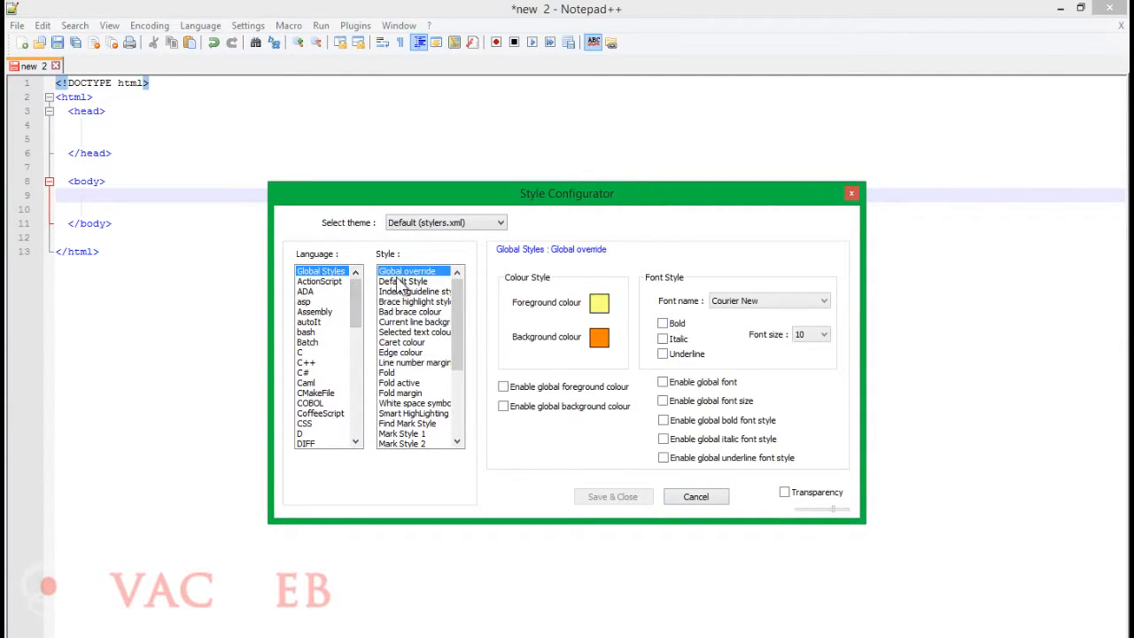
pyautogui.moveTo(355, 318); pyautogui.dragTo(352, 279)
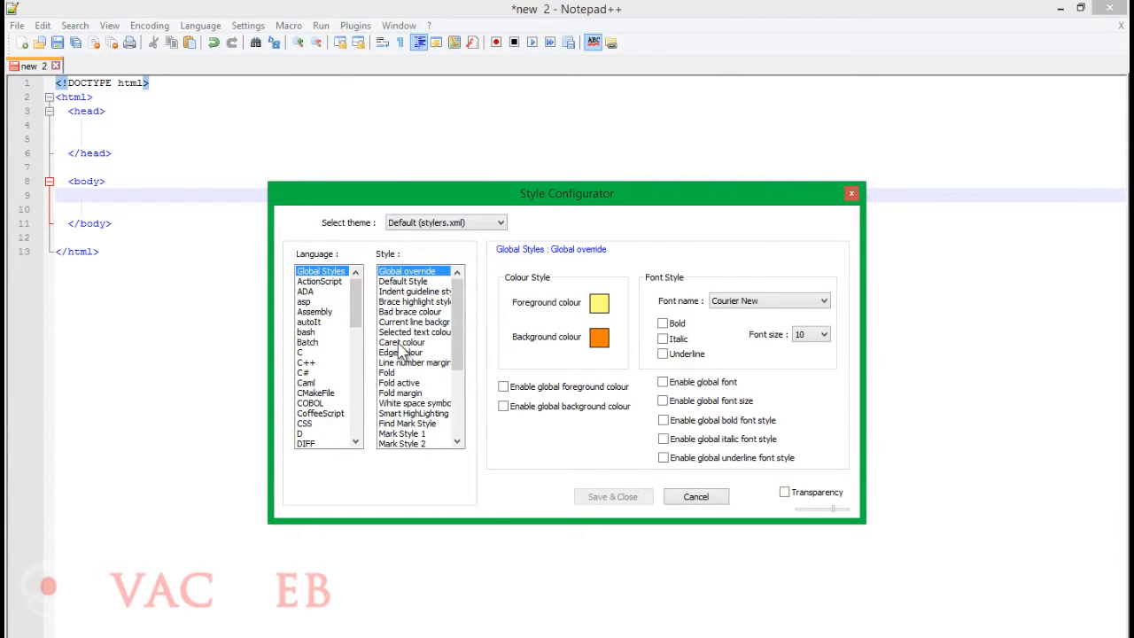
pyautogui.moveTo(429, 309); pyautogui.dragTo(405, 436)
pyautogui.moveTo(460, 344); pyautogui.dragTo(458, 412)
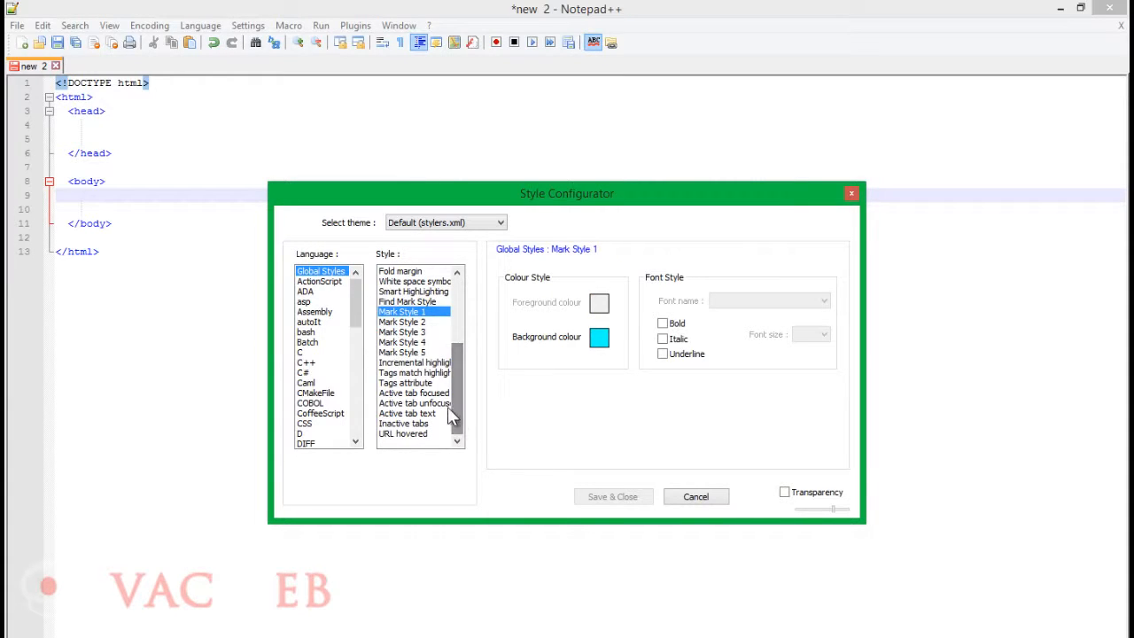
pyautogui.click(438, 364)
pyautogui.moveTo(439, 370); pyautogui.dragTo(471, 403)
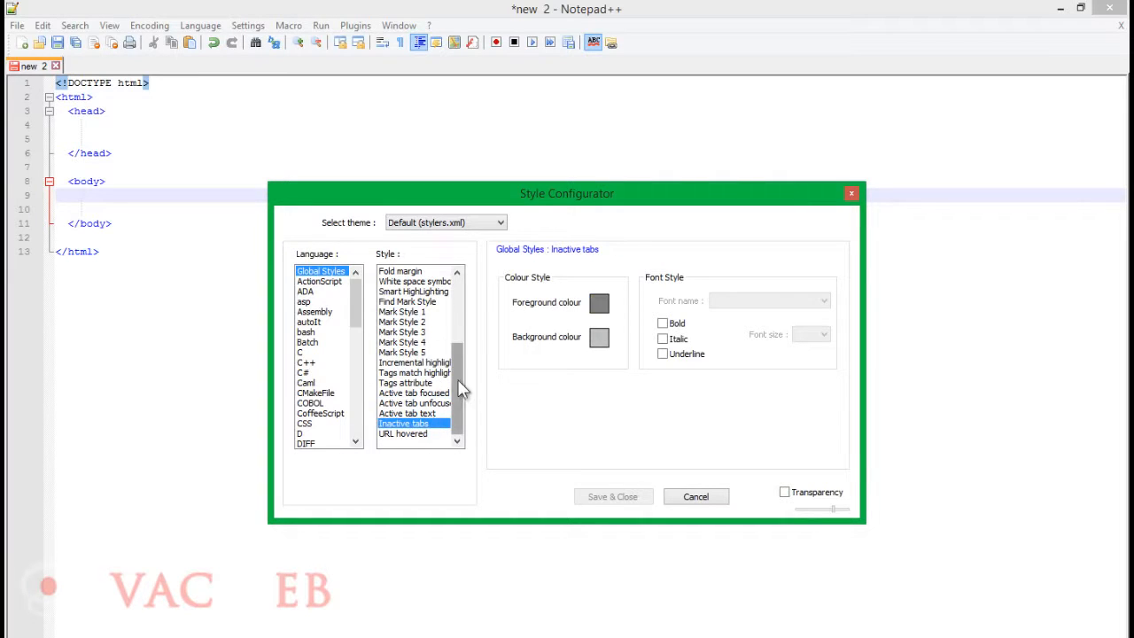
# Step: Examine the settings of the Selected text colour, Caret colour, Fold and Fold active styles
pyautogui.scroll(4, 436, 288)
pyautogui.moveTo(434, 284); pyautogui.dragTo(428, 345)
pyautogui.click(432, 332)
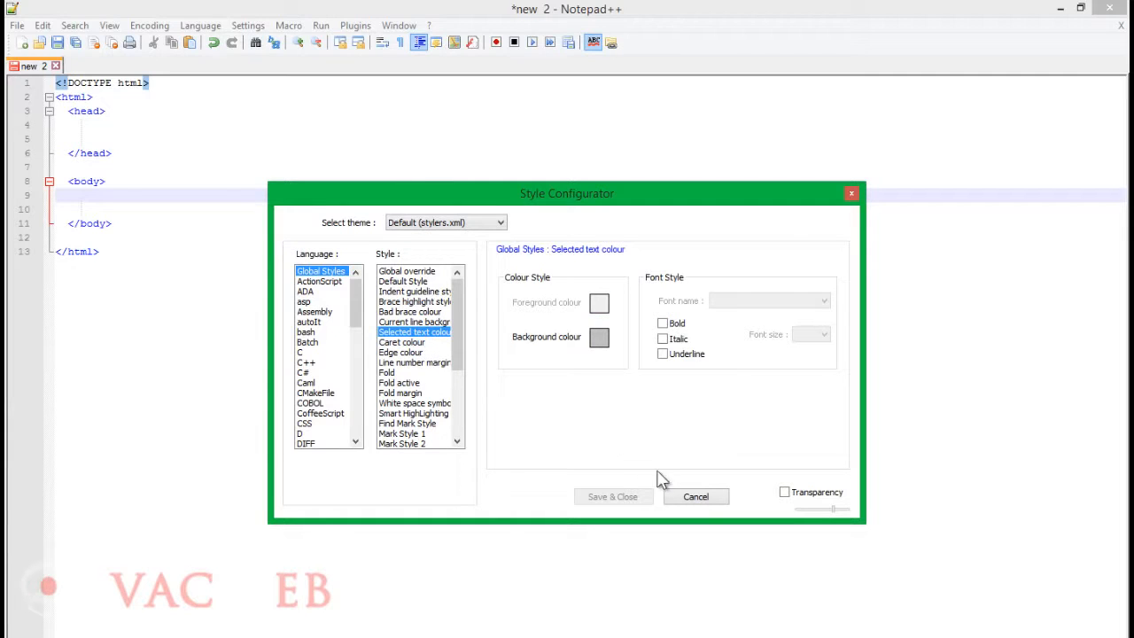
pyautogui.click(412, 342)
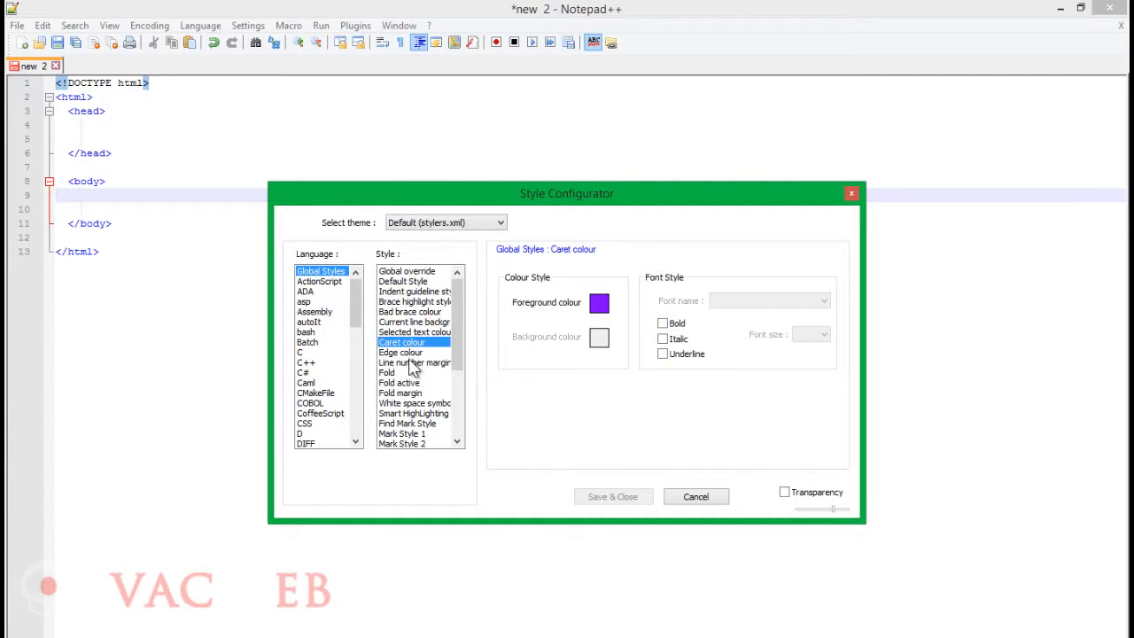
pyautogui.click(410, 373)
pyautogui.click(412, 384)
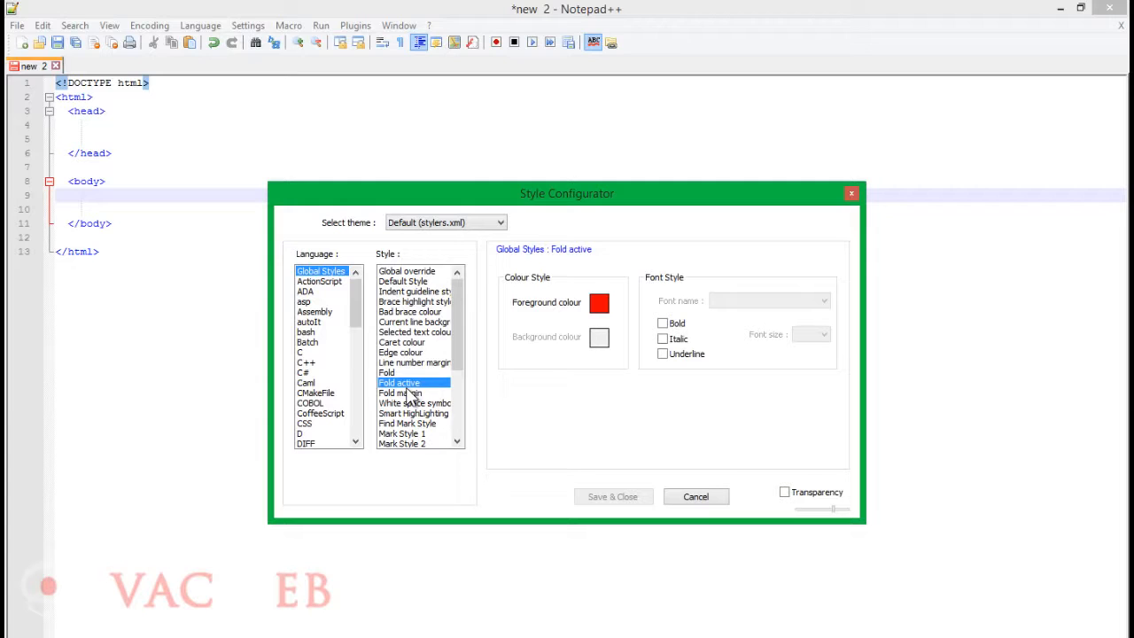
# Step: Try the Black board, Deep Black and HotFudgeSundae themes on the open HTML page
pyautogui.click(461, 220)
pyautogui.click(458, 257)
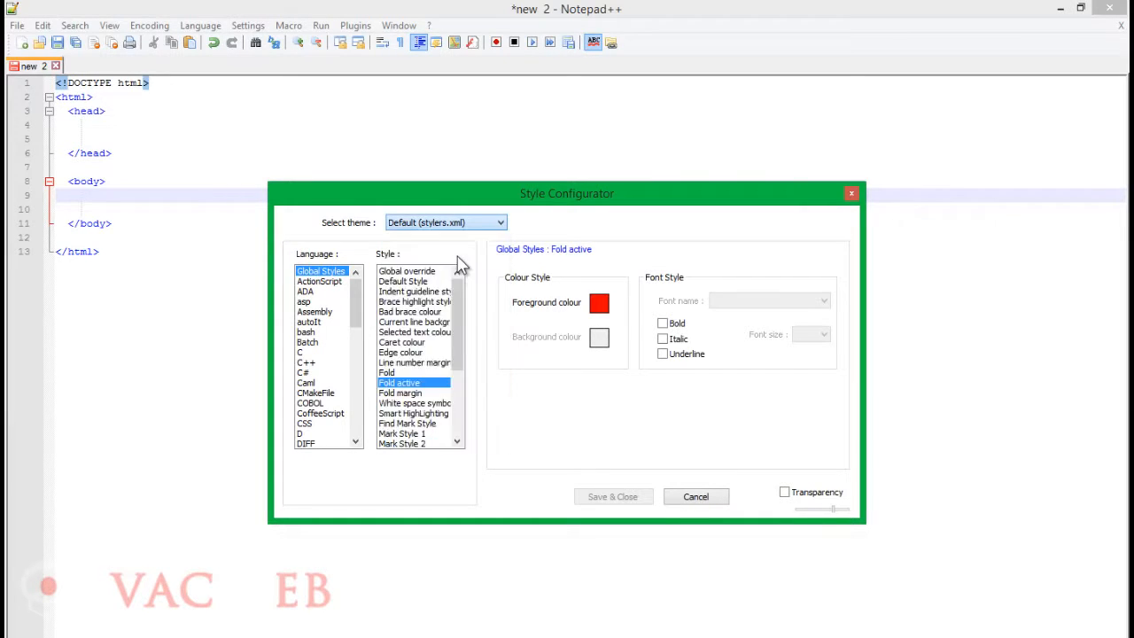
pyautogui.click(464, 222)
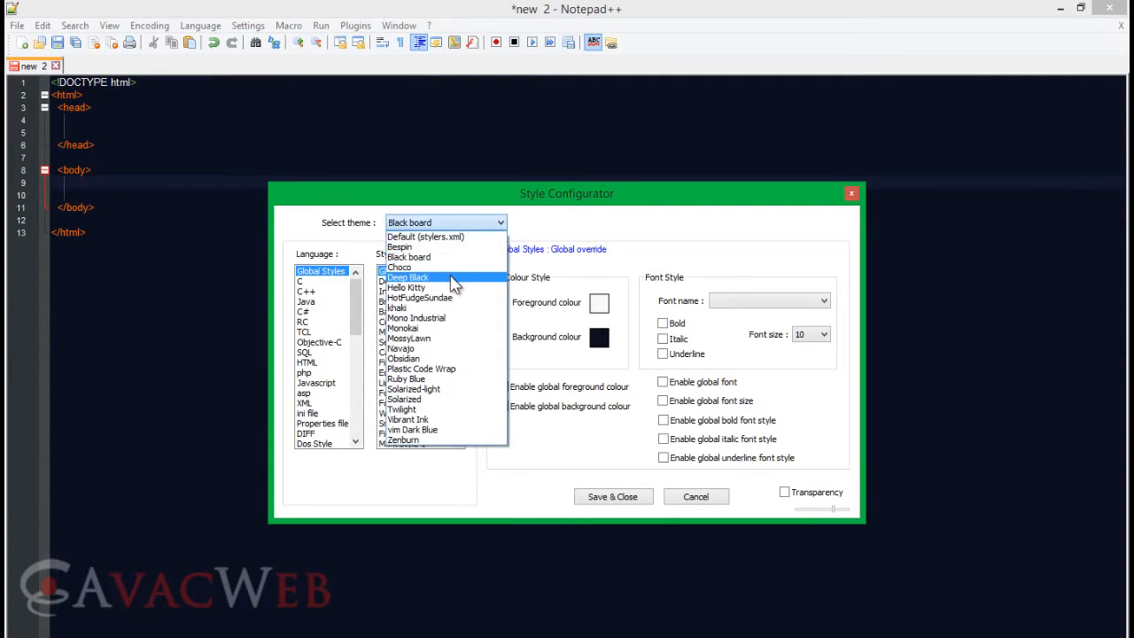
pyautogui.click(452, 278)
pyautogui.click(465, 222)
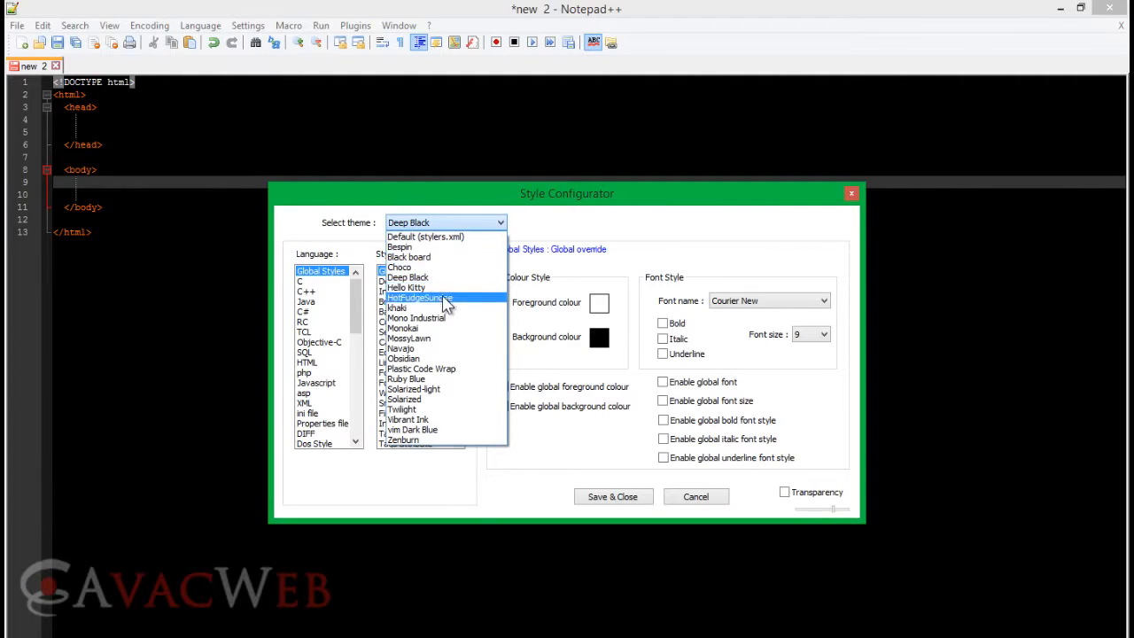
pyautogui.click(446, 300)
pyautogui.click(450, 222)
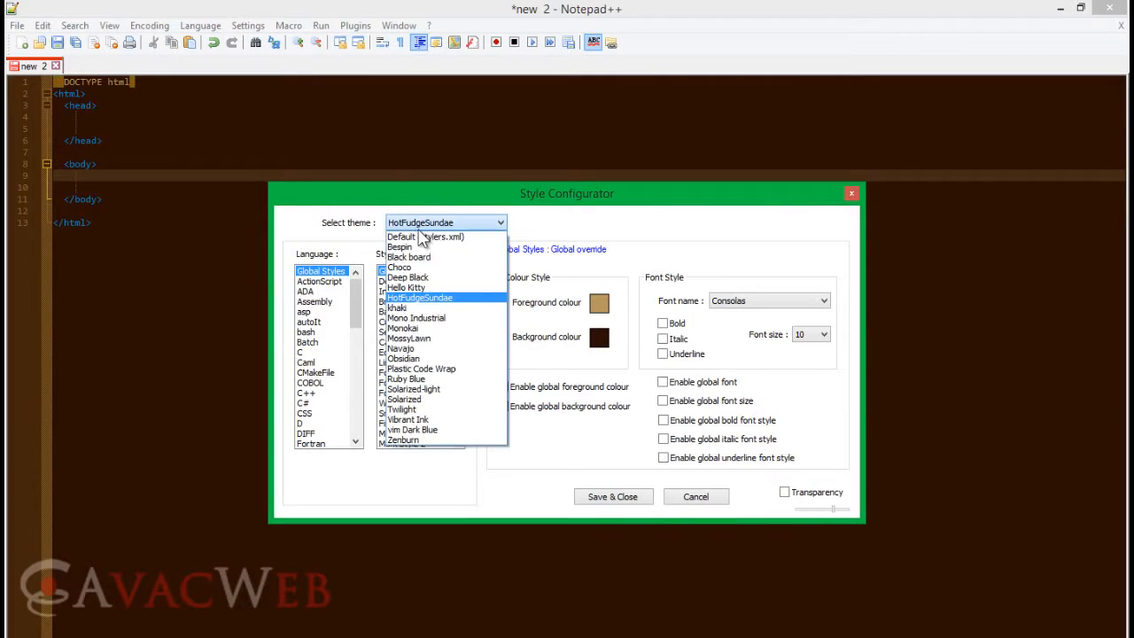
pyautogui.click(358, 225)
# Step: Switch the editor to the Twilight theme, check it on the head and body blocks, and save the style settings
pyautogui.click(404, 219)
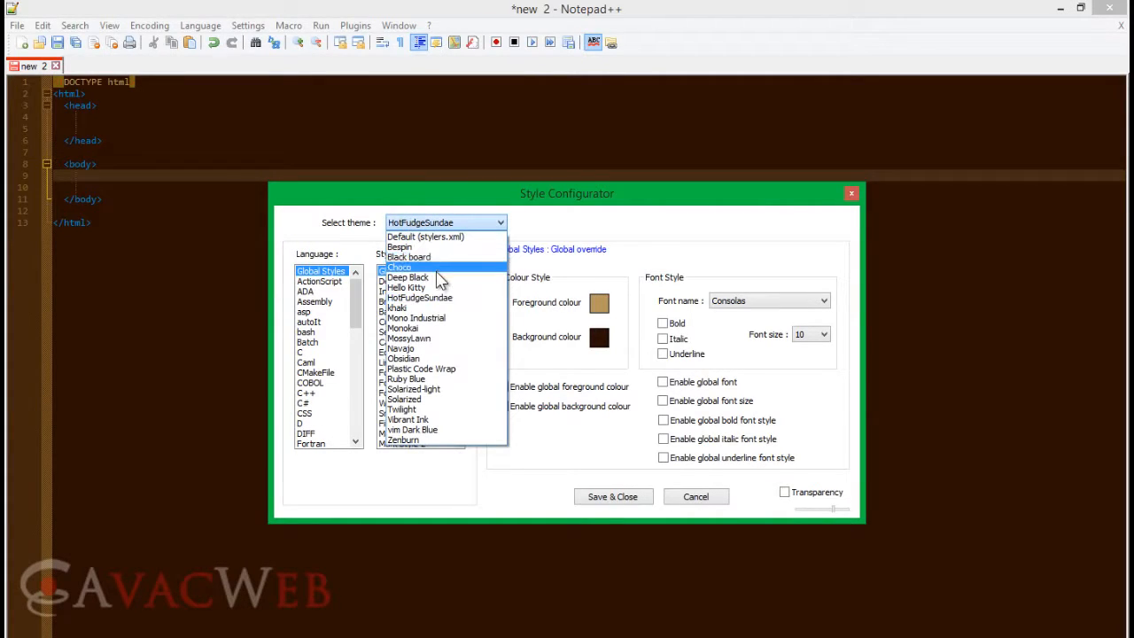
pyautogui.click(429, 410)
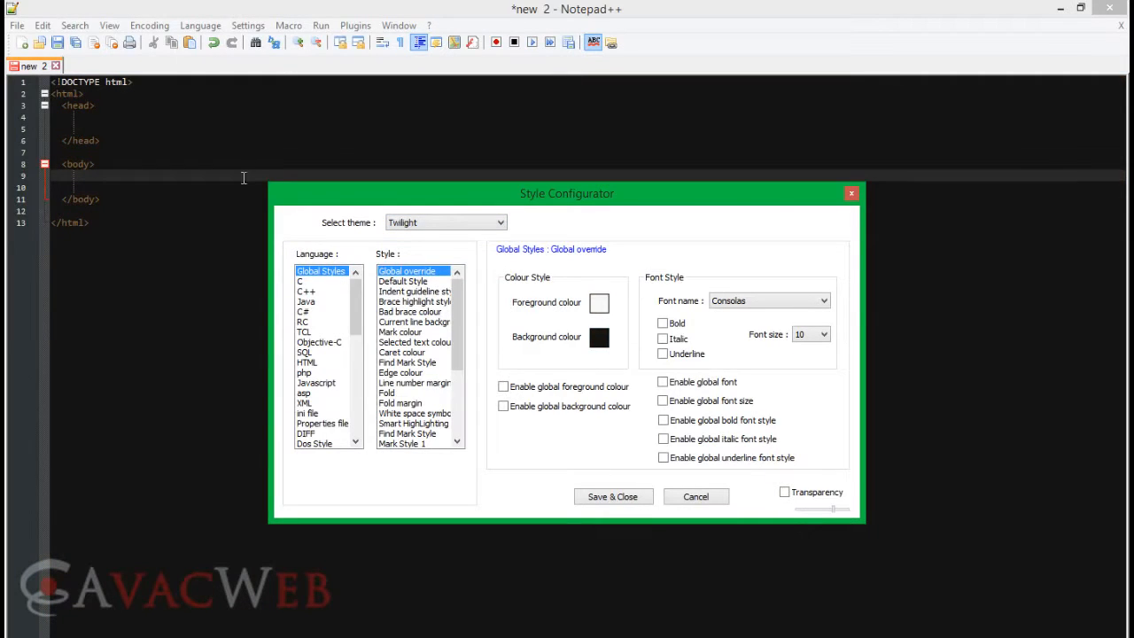
pyautogui.click(45, 166)
pyautogui.click(46, 166)
pyautogui.click(72, 114)
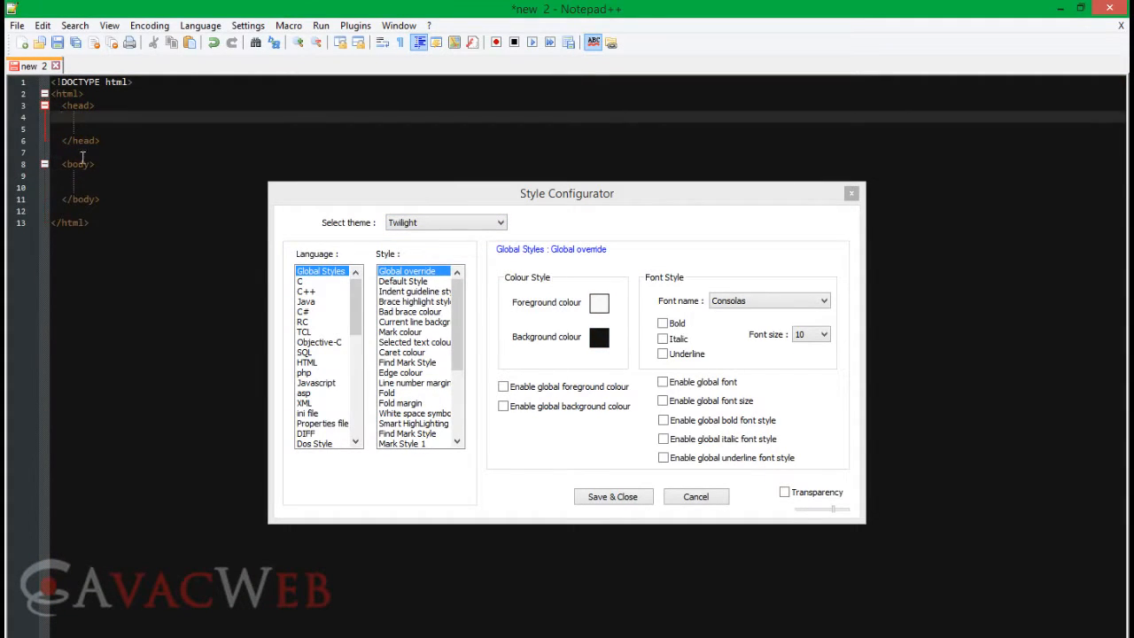
pyautogui.click(82, 157)
pyautogui.click(111, 206)
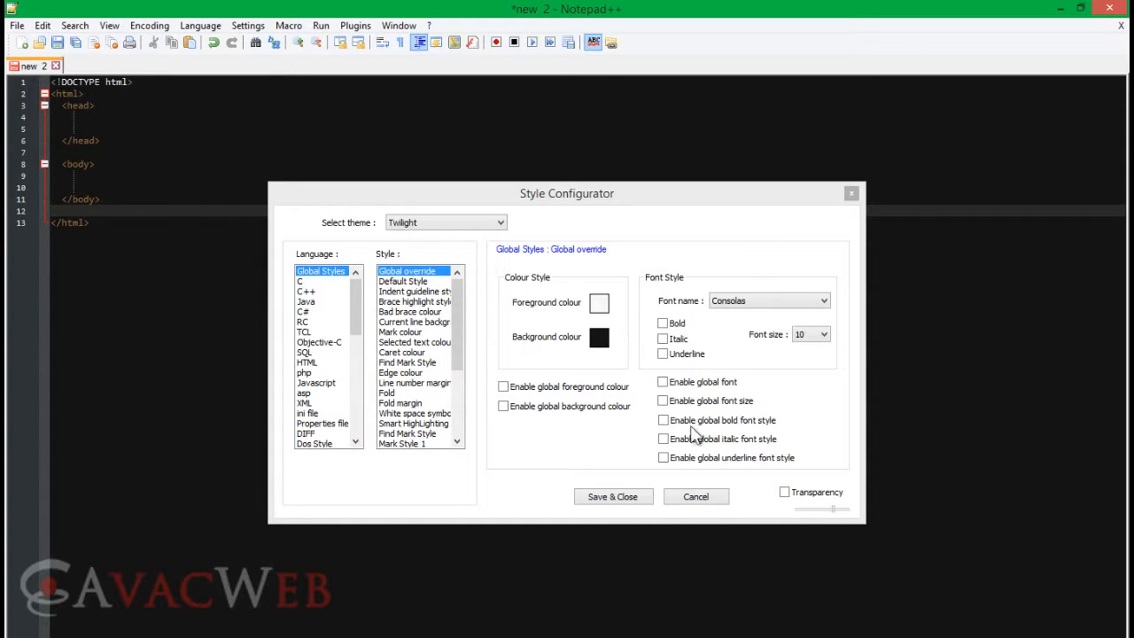
pyautogui.click(626, 496)
pyautogui.click(231, 135)
pyautogui.click(186, 187)
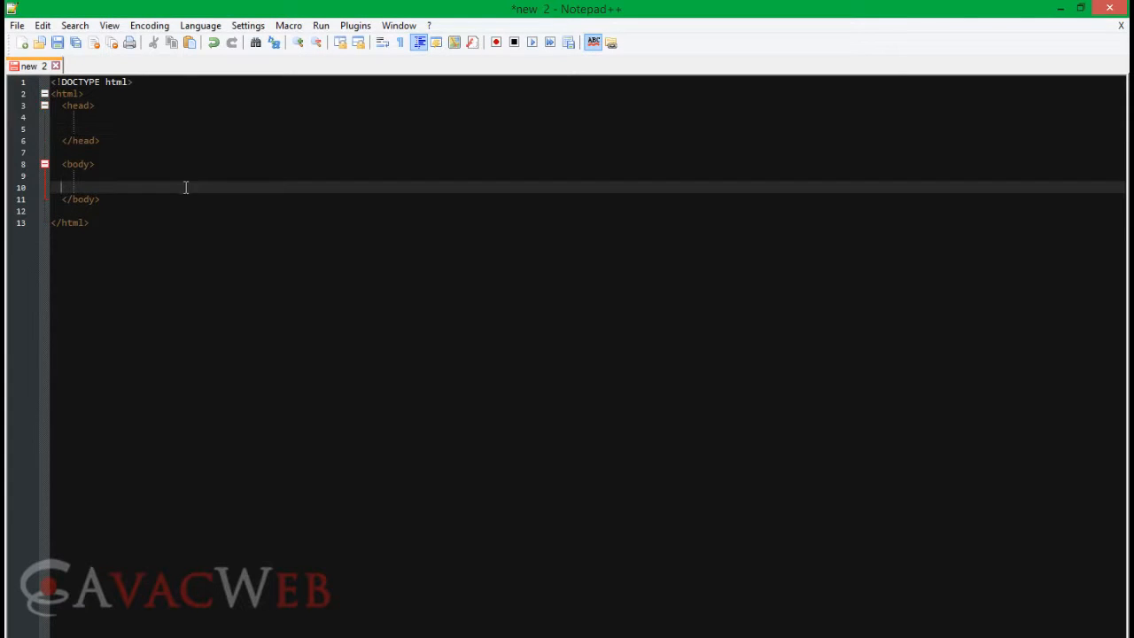
pyautogui.click(156, 118)
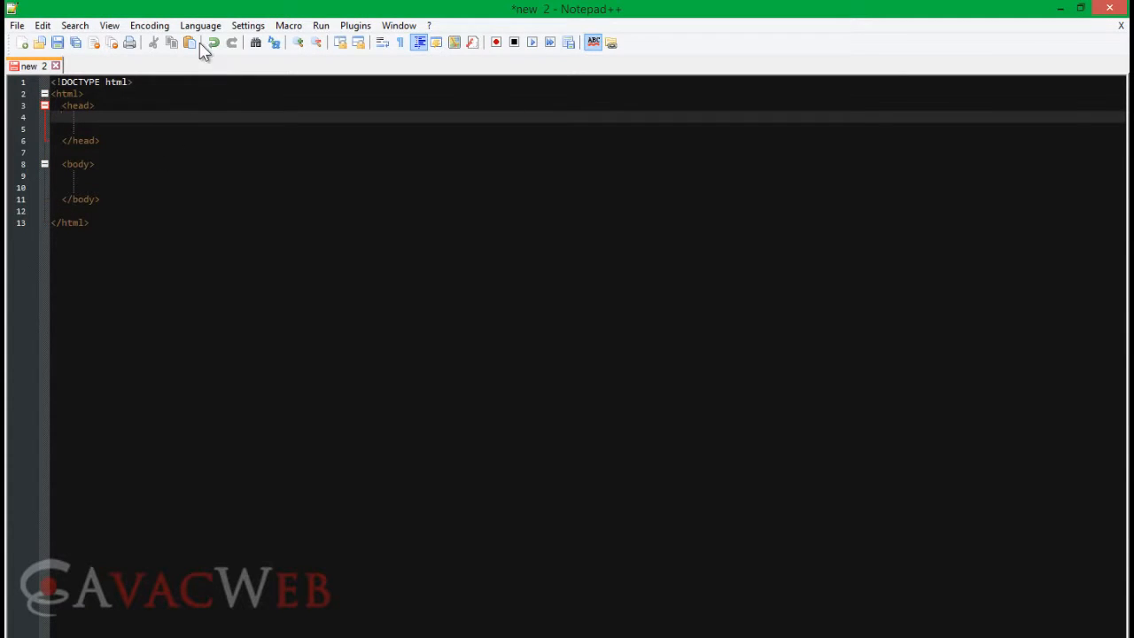
# Step: Enable auto-completion on each input in the Auto-Completion preferences
pyautogui.click(245, 27)
pyautogui.click(263, 46)
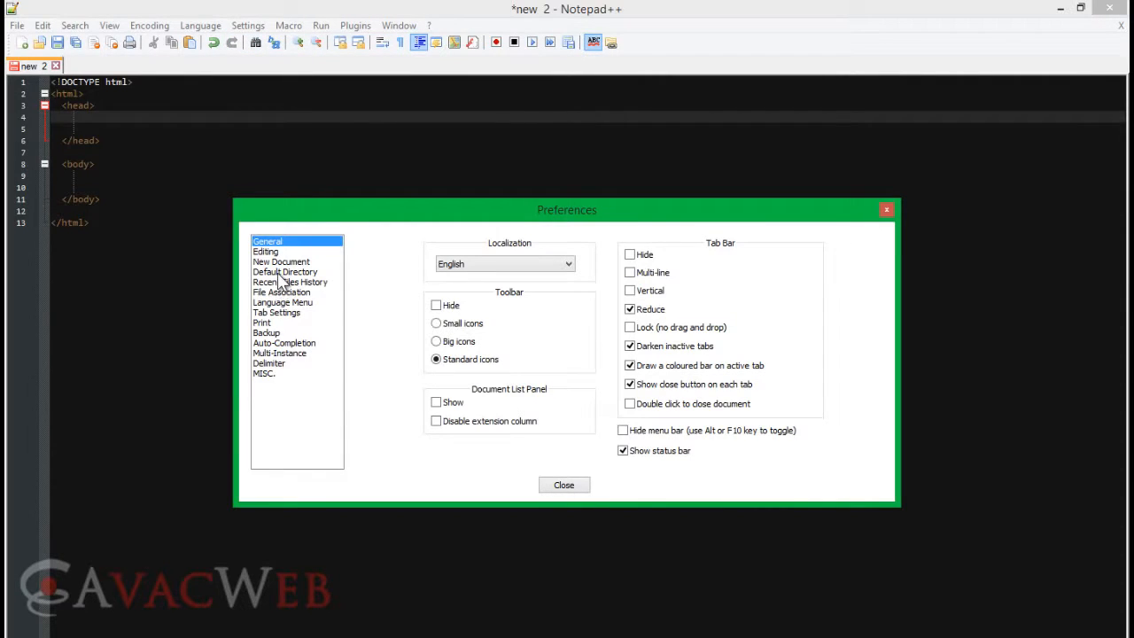
pyautogui.click(280, 343)
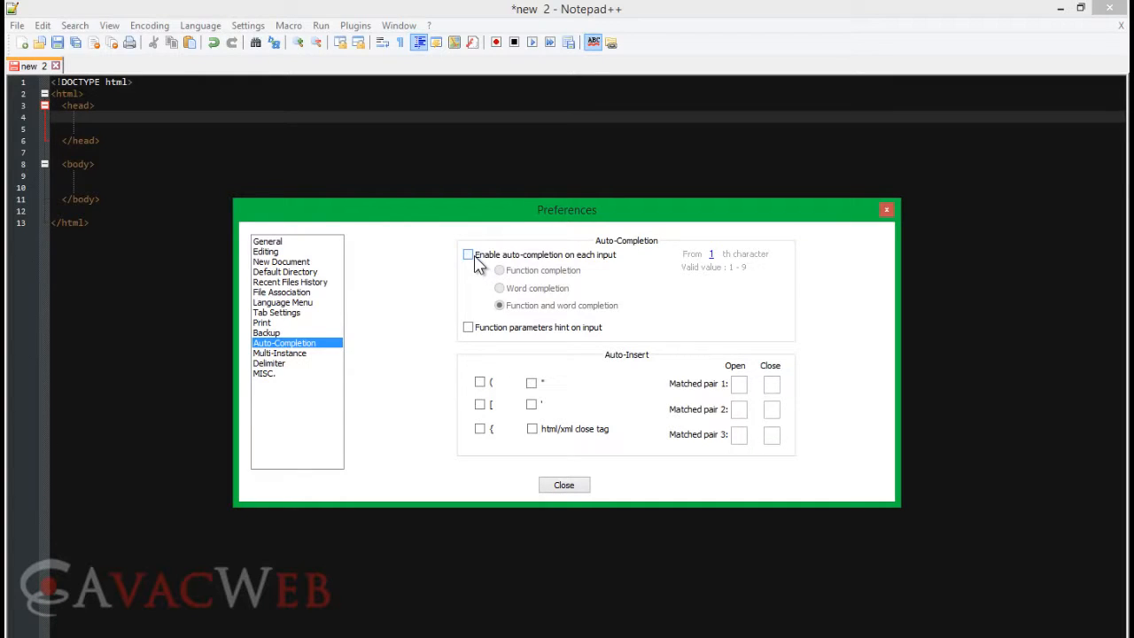
pyautogui.click(469, 255)
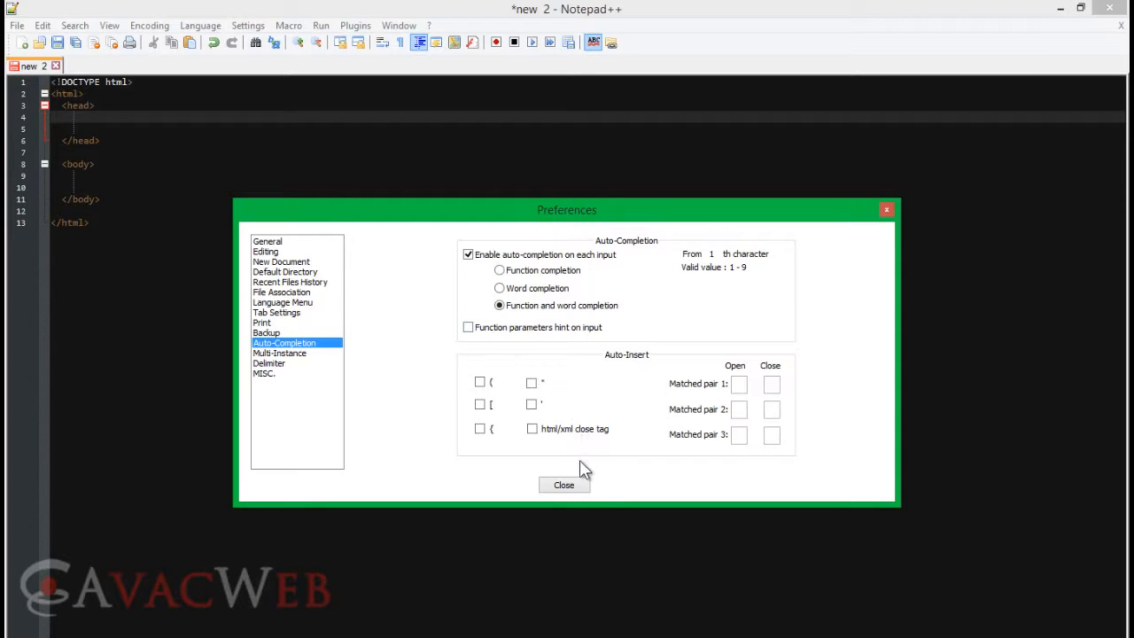
# Step: Enable auto-insert for parentheses, square brackets, braces, both quote types and html/xml close tags, plus the function parameters hint, and close the preferences
pyautogui.click(480, 382)
pyautogui.click(479, 404)
pyautogui.click(479, 429)
pyautogui.click(532, 384)
pyautogui.click(532, 405)
pyautogui.click(595, 333)
pyautogui.click(887, 212)
# Step: Test tag auto-completion inside the body by entering a div tag pair and a head tag pair on separate lines
pyautogui.click(141, 190)
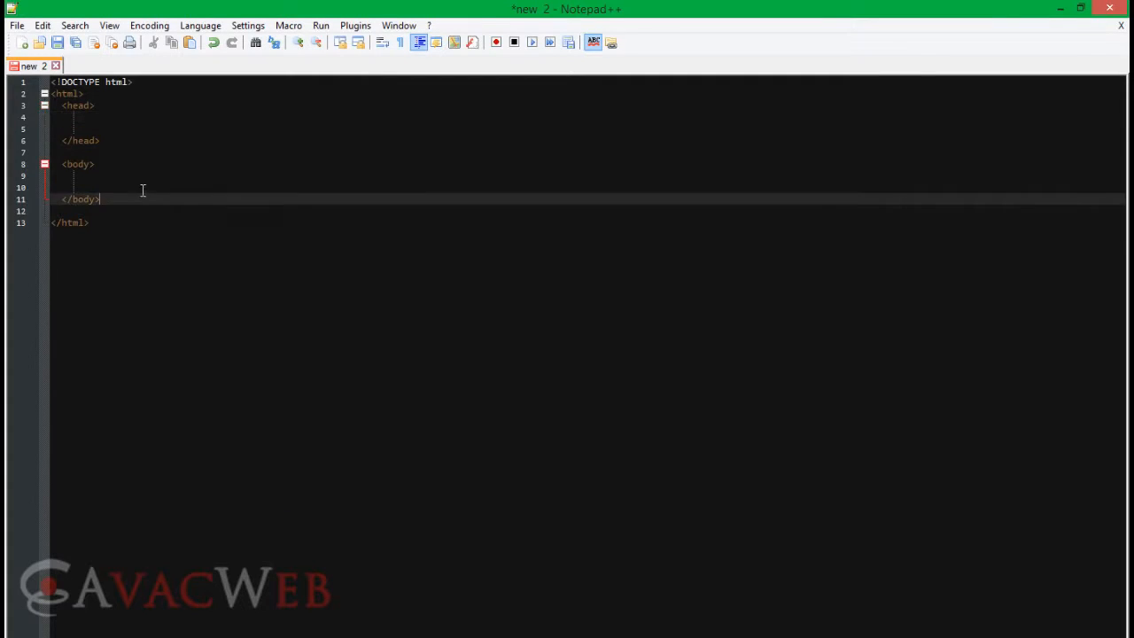
pyautogui.click(149, 175)
pyautogui.write('</body>')
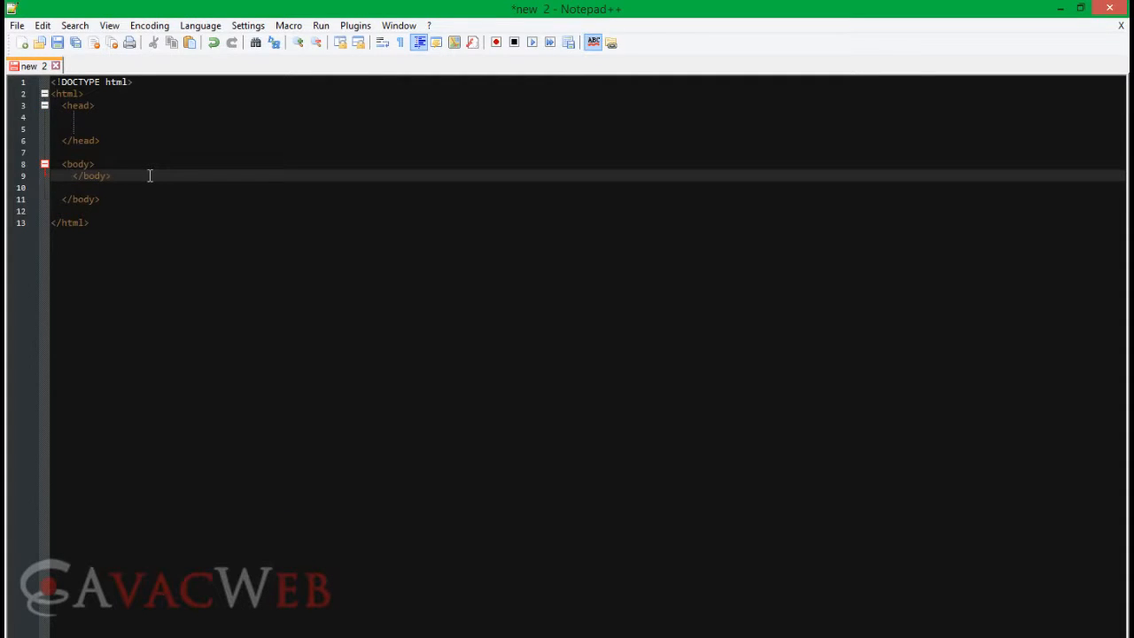
pyautogui.press('BackSpace')
pyautogui.write('div')
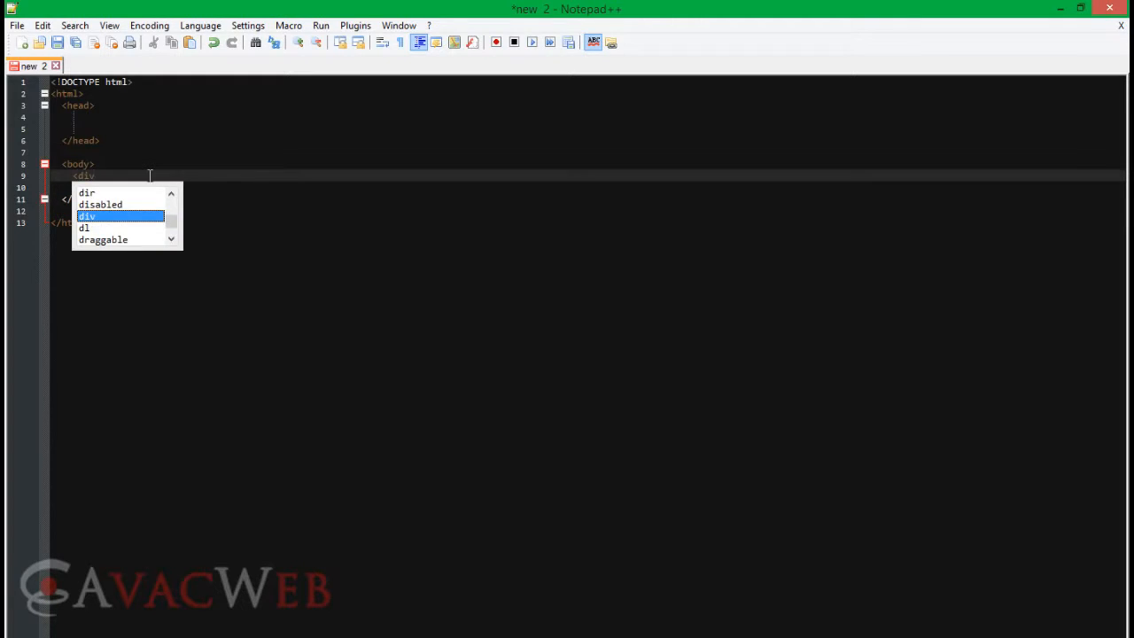
pyautogui.write('></div>')
pyautogui.press('Down')
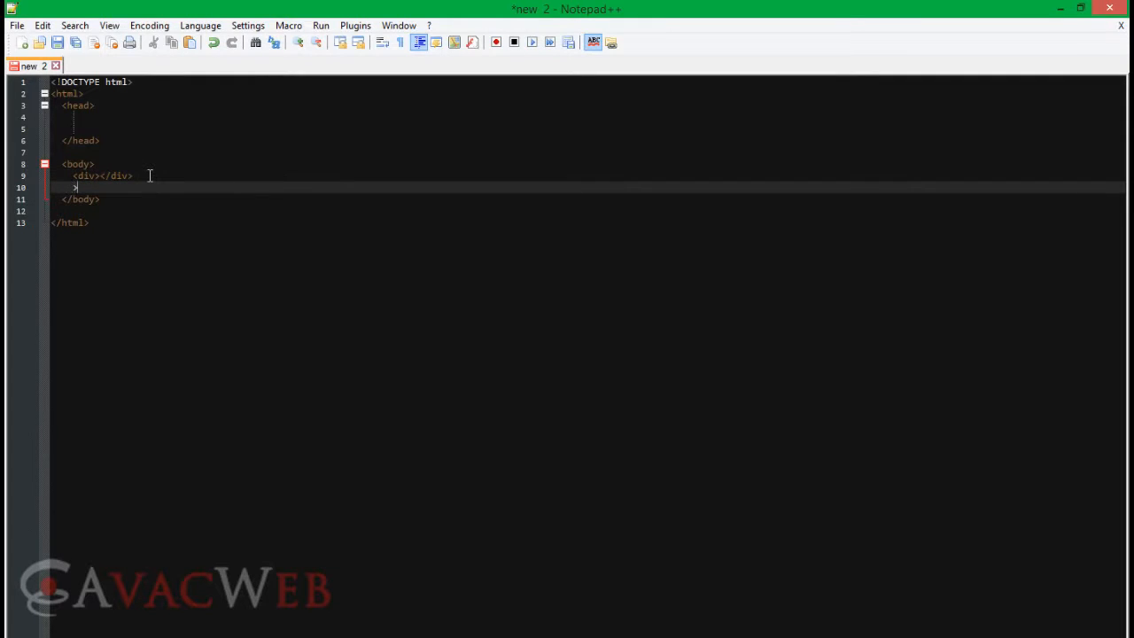
pyautogui.write('<head></head>')
# Step: Delete the div and head test lines from the body and leave four blank lines between its tags
pyautogui.moveTo(161, 186); pyautogui.dragTo(61, 173)
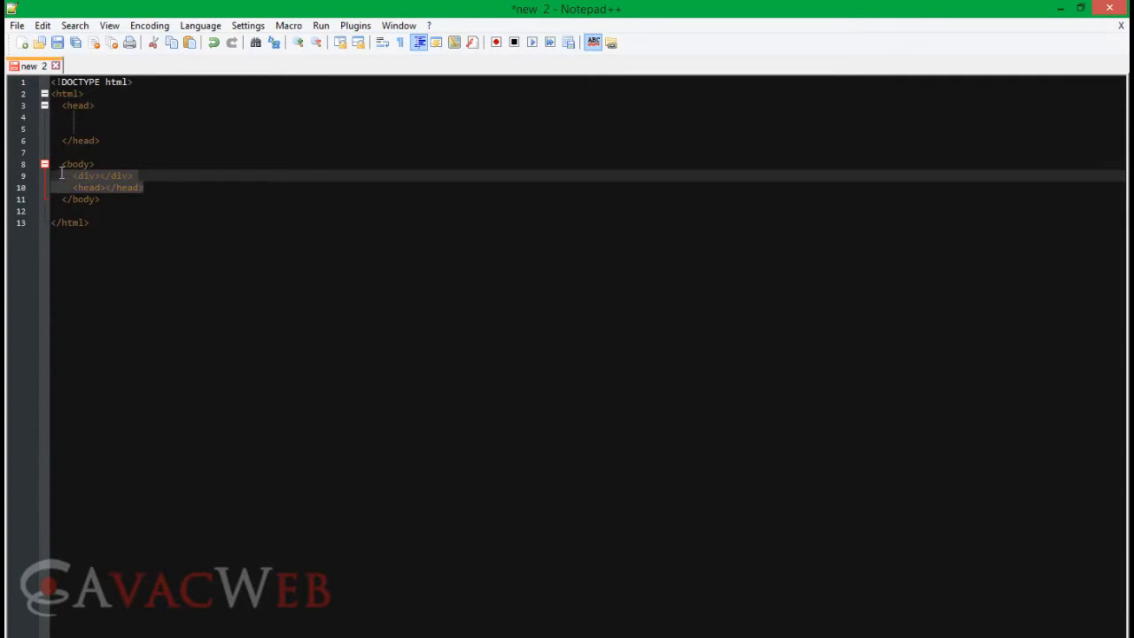
pyautogui.press('Delete')
pyautogui.press('Return')
pyautogui.press('Return')
pyautogui.press('Return')
pyautogui.press('Up')
pyautogui.press('Up')
pyautogui.press('Up')
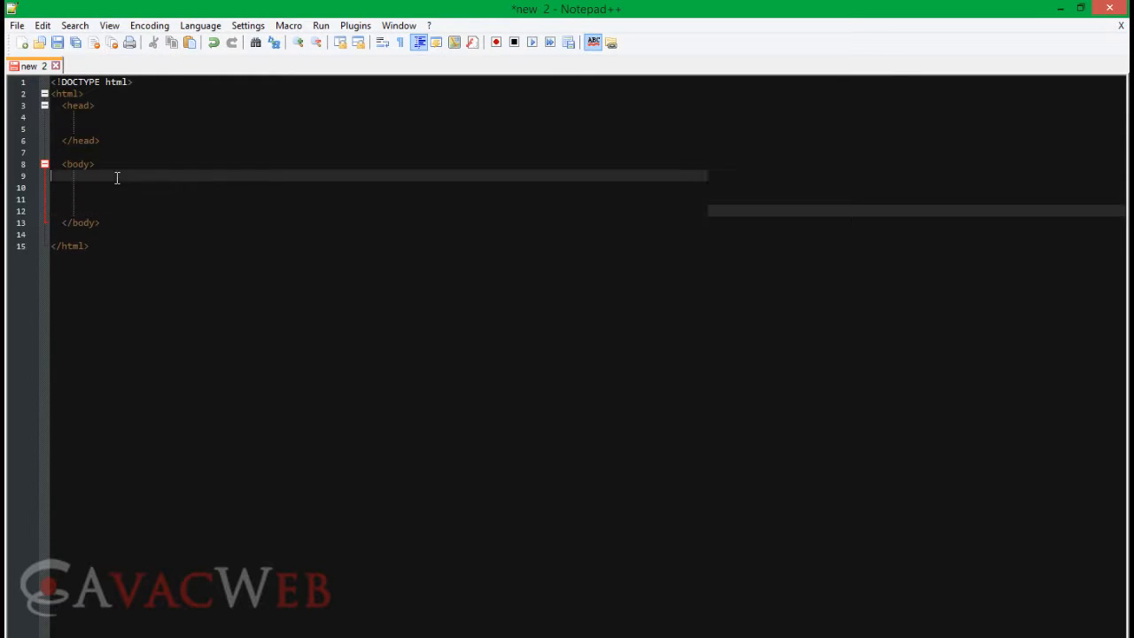
pyautogui.click(121, 189)
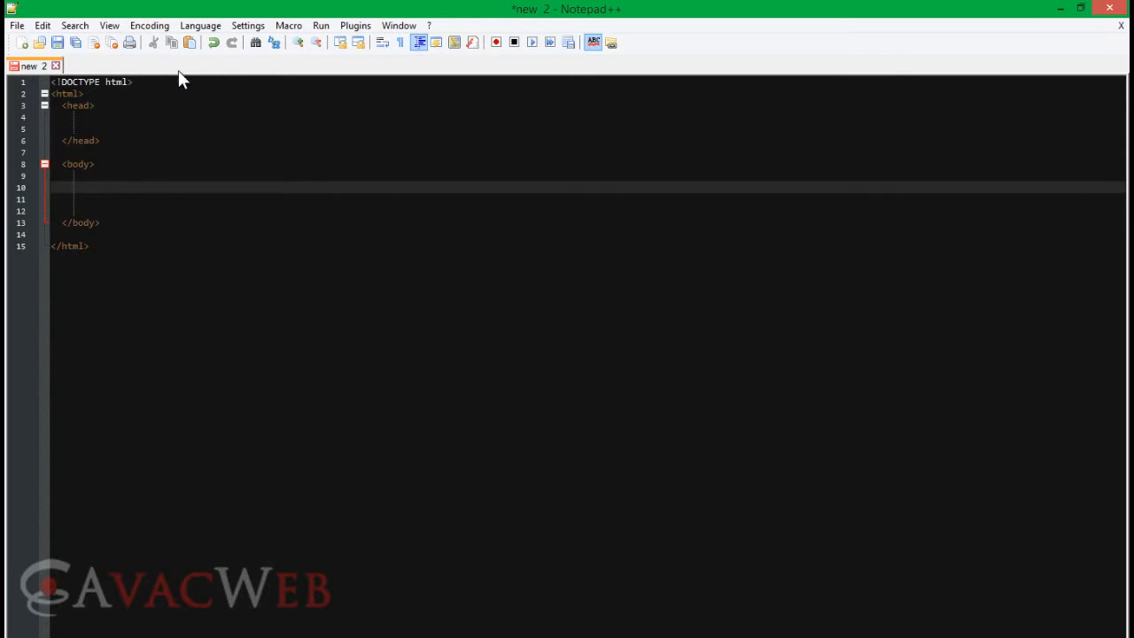
# Step: In the Print preferences, turn on line number printing and set the colour option to Black on white, then return to the body's first blank line
pyautogui.click(209, 27)
pyautogui.click(259, 42)
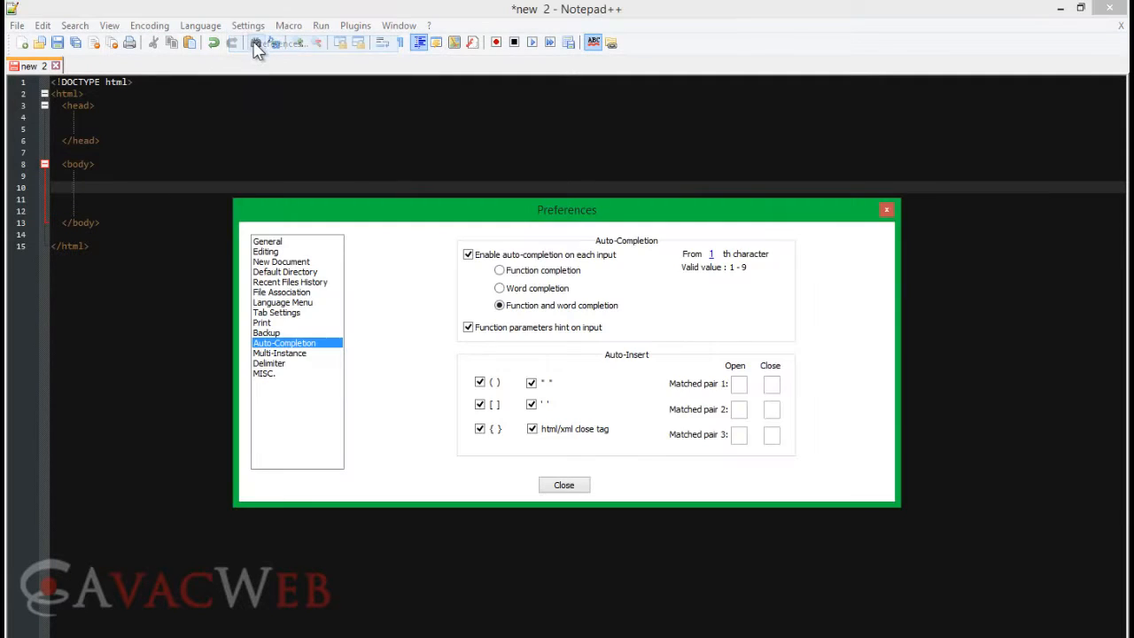
pyautogui.click(294, 324)
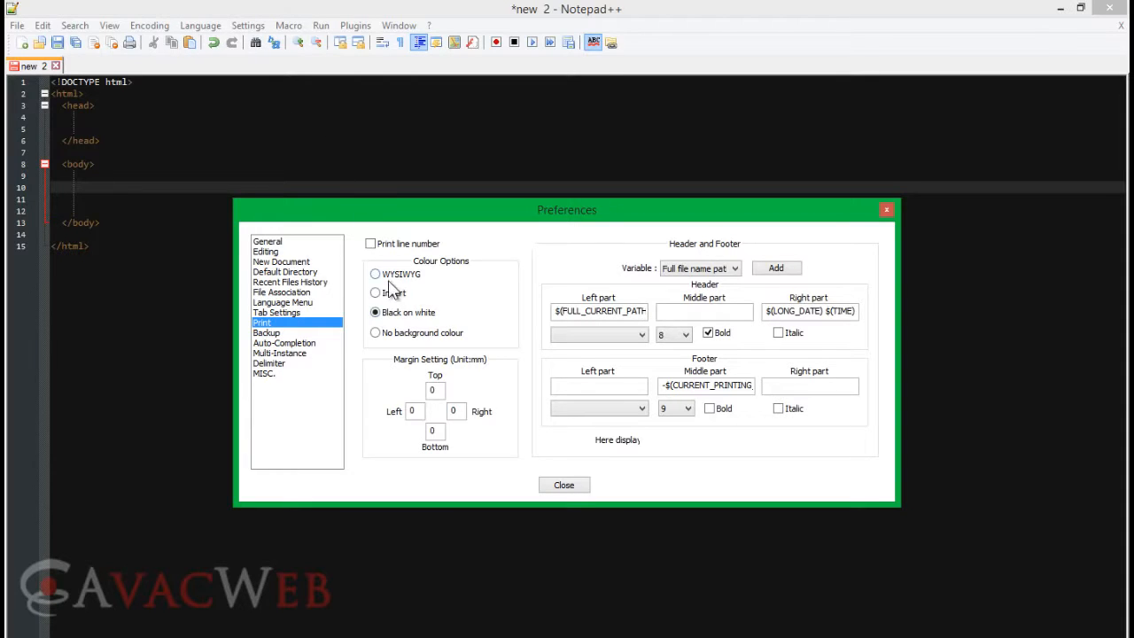
pyautogui.click(371, 246)
pyautogui.click(376, 293)
pyautogui.click(376, 313)
pyautogui.click(564, 485)
pyautogui.click(418, 244)
pyautogui.click(248, 210)
pyautogui.click(232, 174)
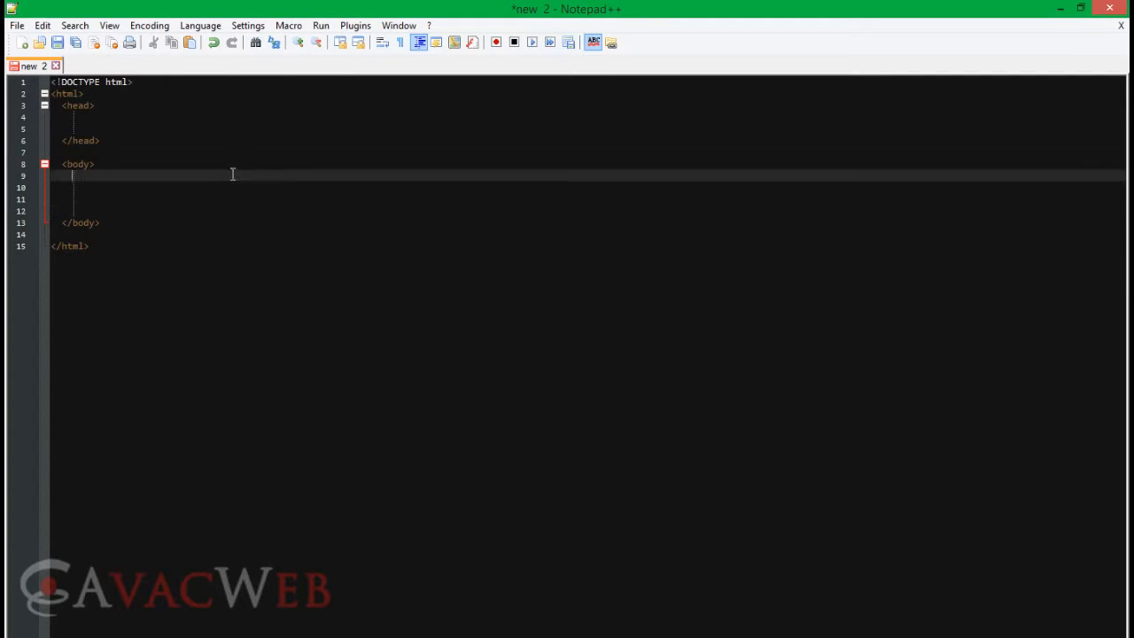
# Step: Open the Plugin Manager, read the AutoSave and Autosave2 descriptions, and mark Autosave2 for installation
pyautogui.click(357, 27)
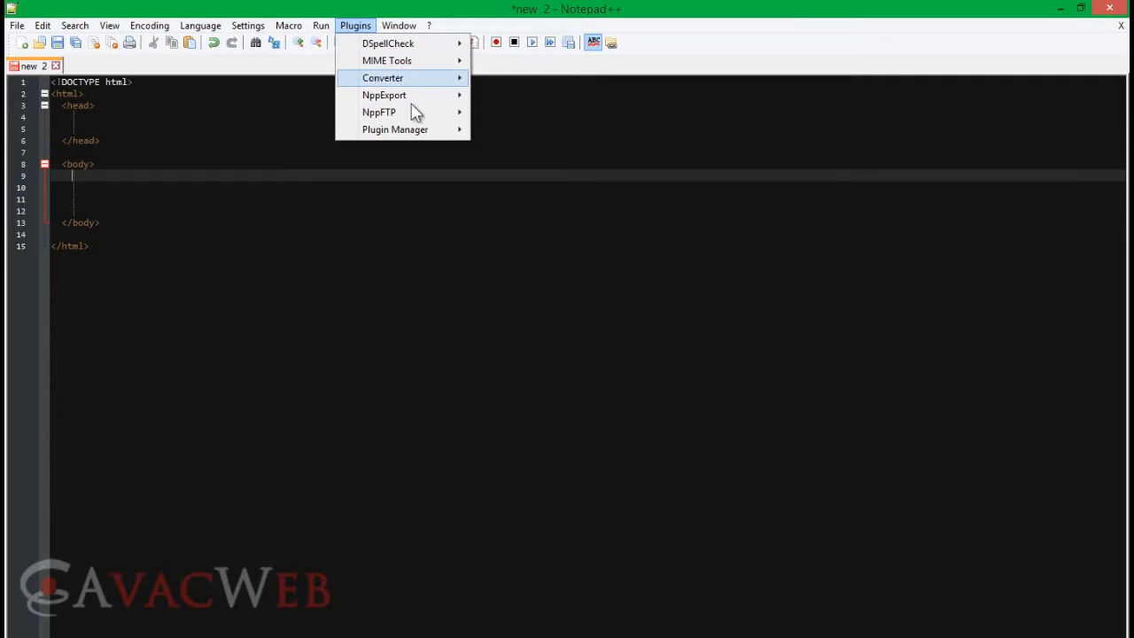
pyautogui.moveTo(420, 135)
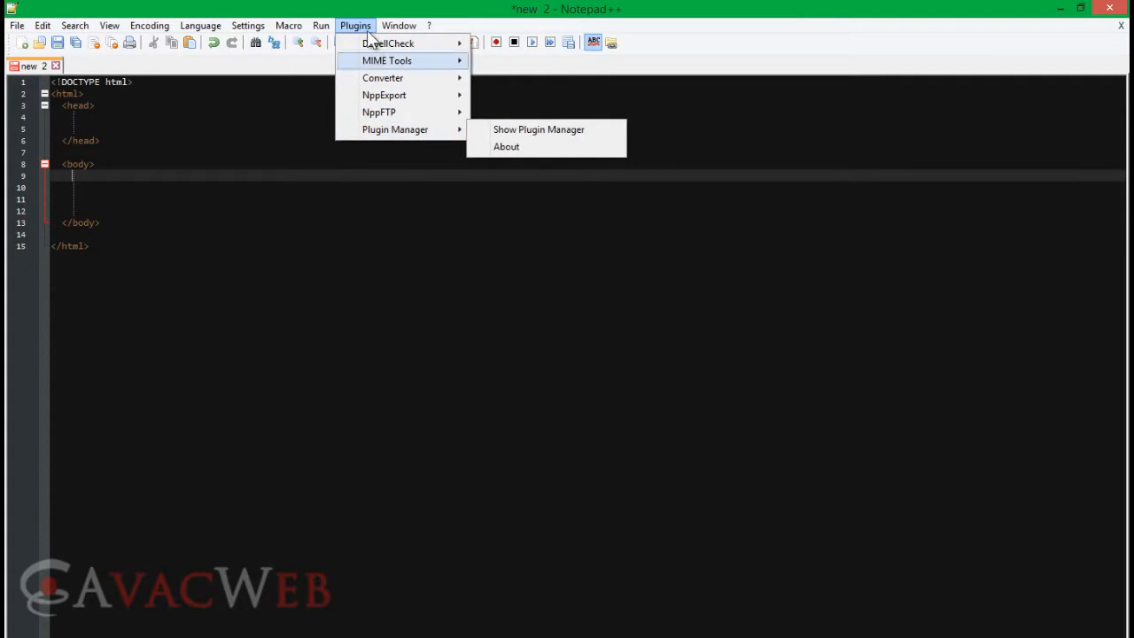
pyautogui.click(534, 133)
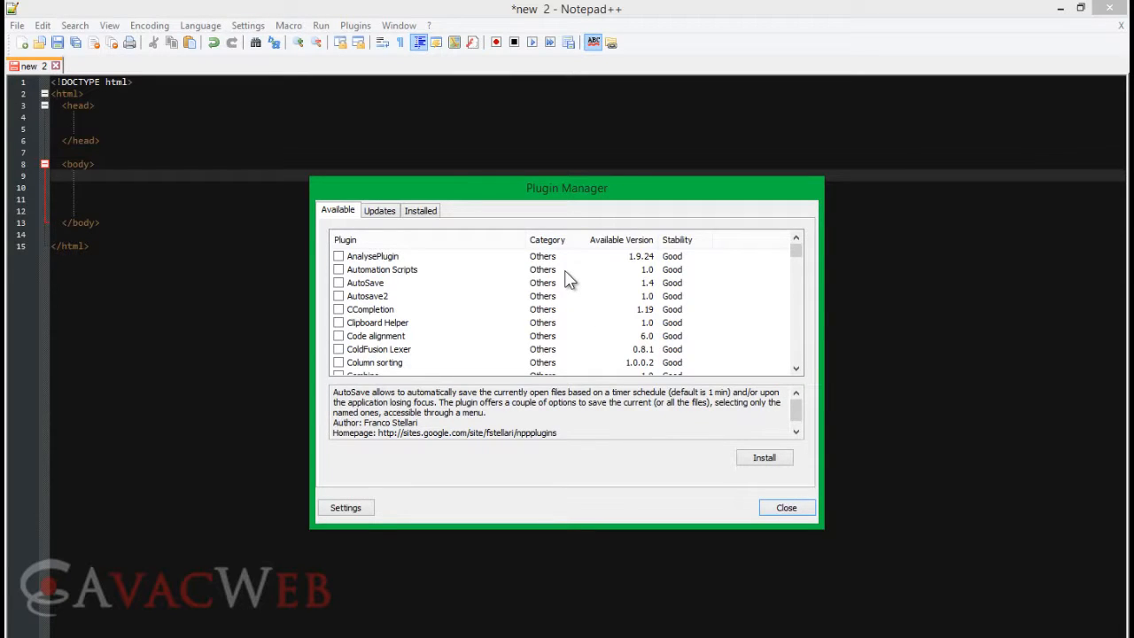
pyautogui.click(369, 285)
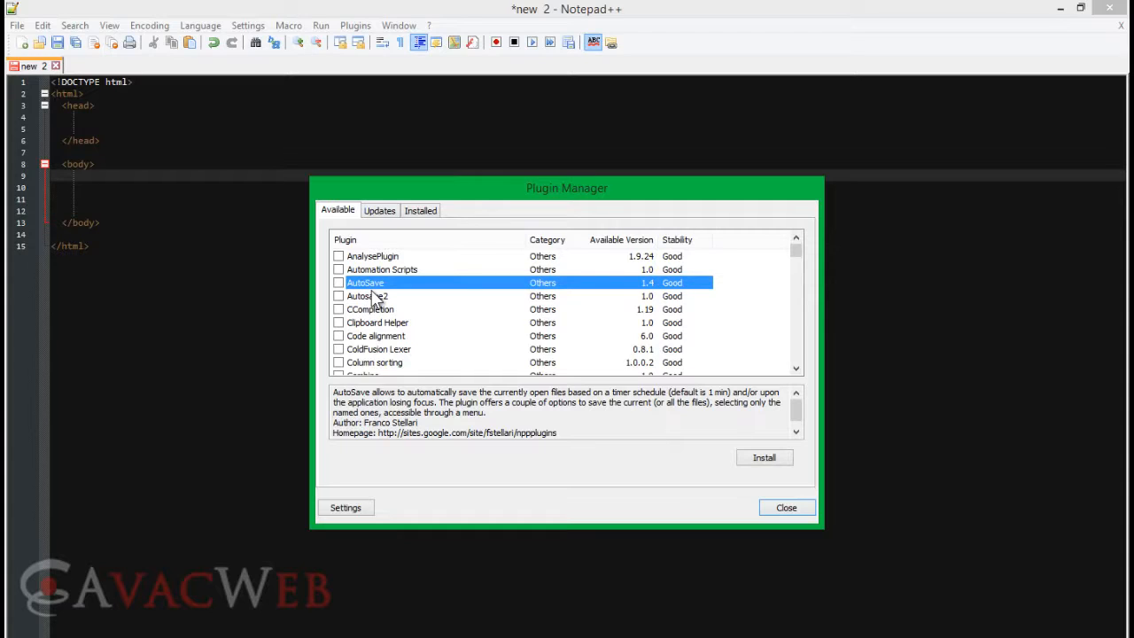
pyautogui.click(373, 298)
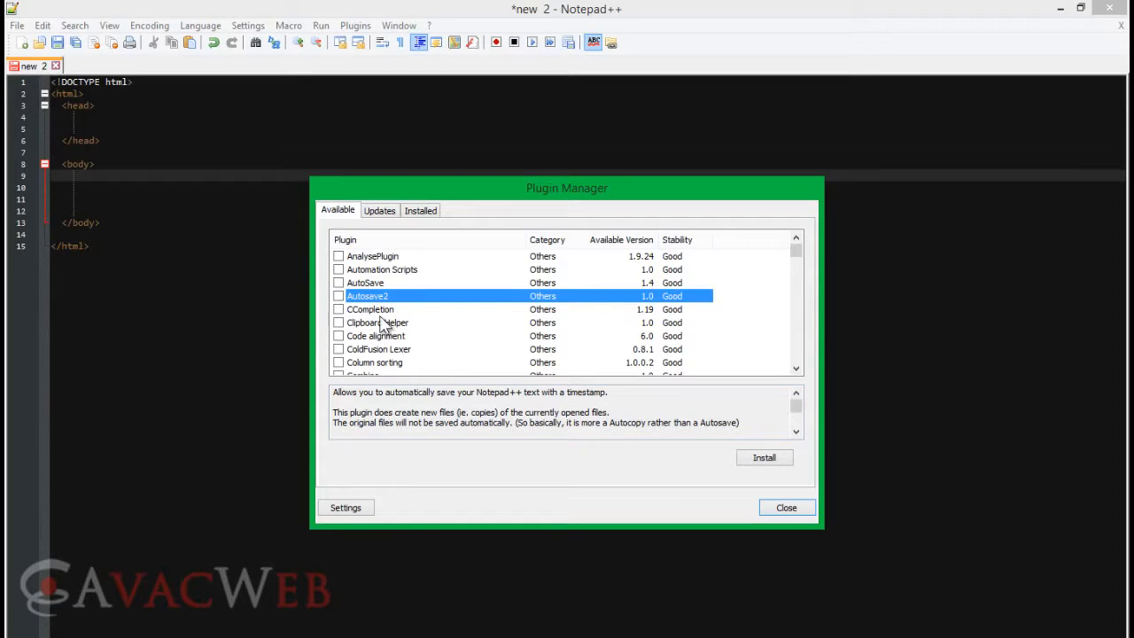
pyautogui.click(338, 296)
# Step: Read the CCompletion plugin's description and browse the available plugins down to FingerText
pyautogui.click(391, 314)
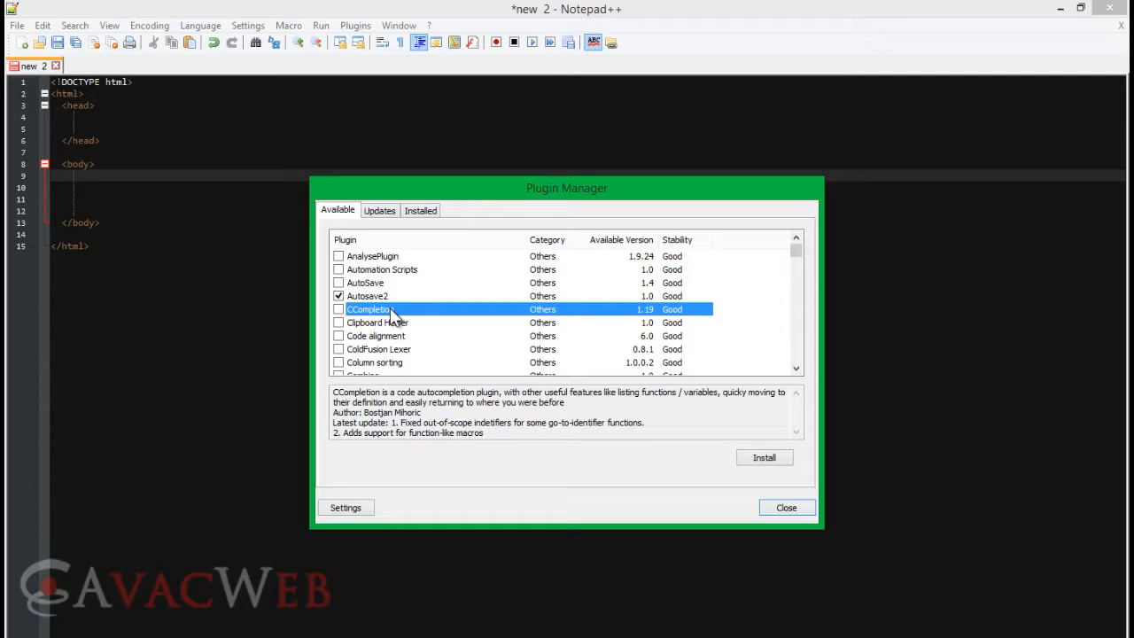
pyautogui.click(797, 371)
pyautogui.click(796, 237)
pyautogui.click(796, 369)
pyautogui.click(796, 369)
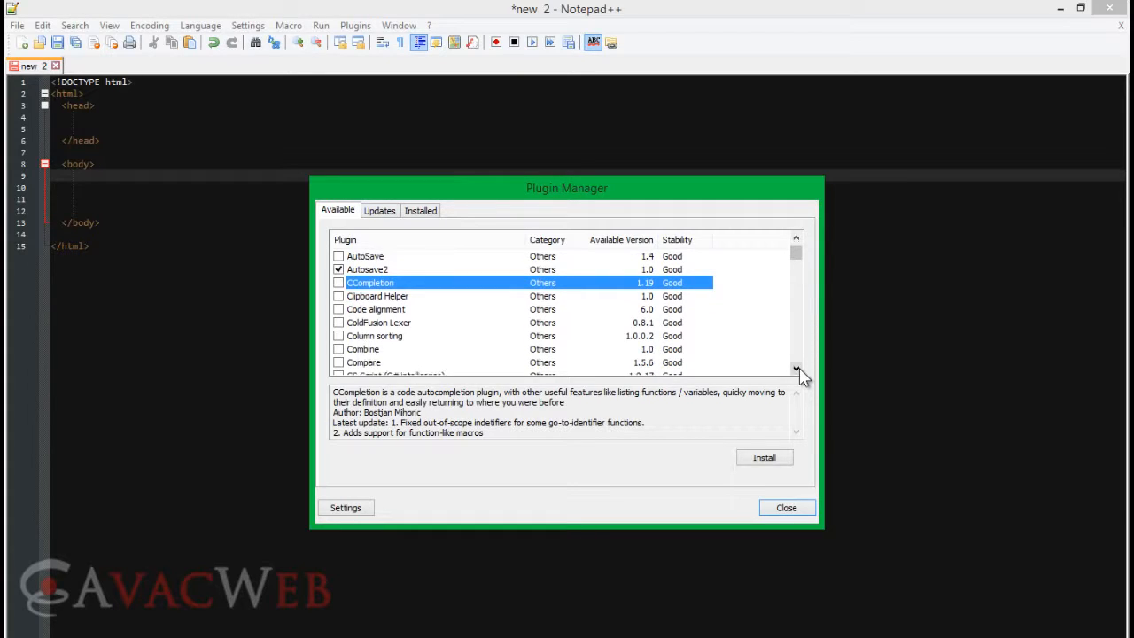
pyautogui.click(796, 369)
pyautogui.click(796, 369)
pyautogui.click(797, 369)
pyautogui.click(797, 369)
pyautogui.click(796, 368)
pyautogui.click(797, 368)
pyautogui.click(796, 369)
pyautogui.click(797, 368)
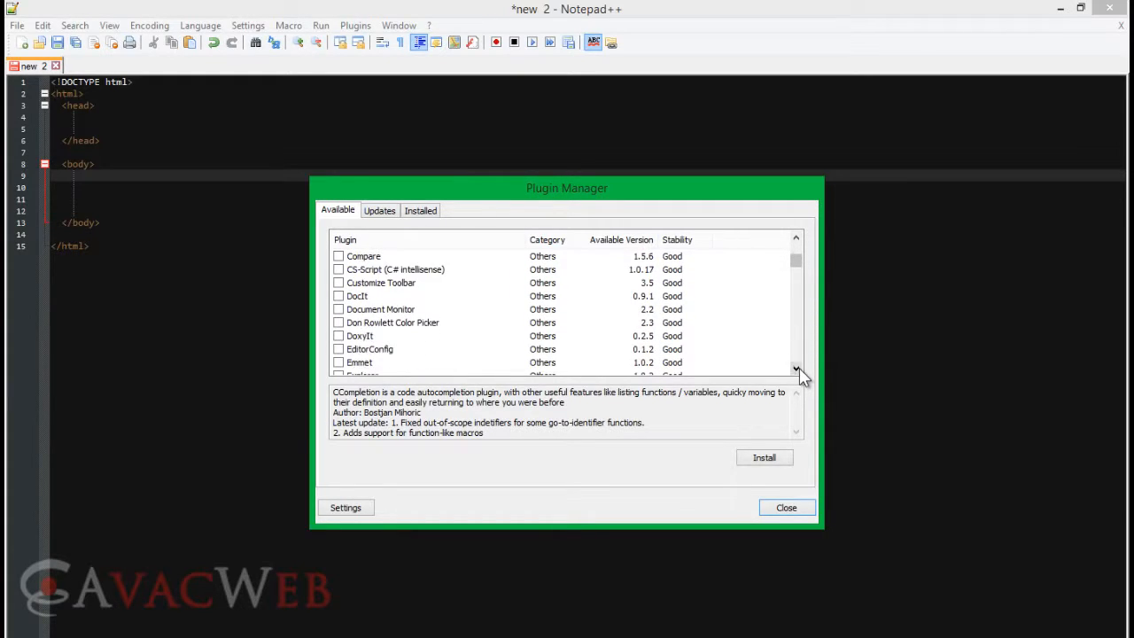
pyautogui.click(796, 368)
pyautogui.click(796, 368)
pyautogui.click(797, 369)
pyautogui.click(796, 369)
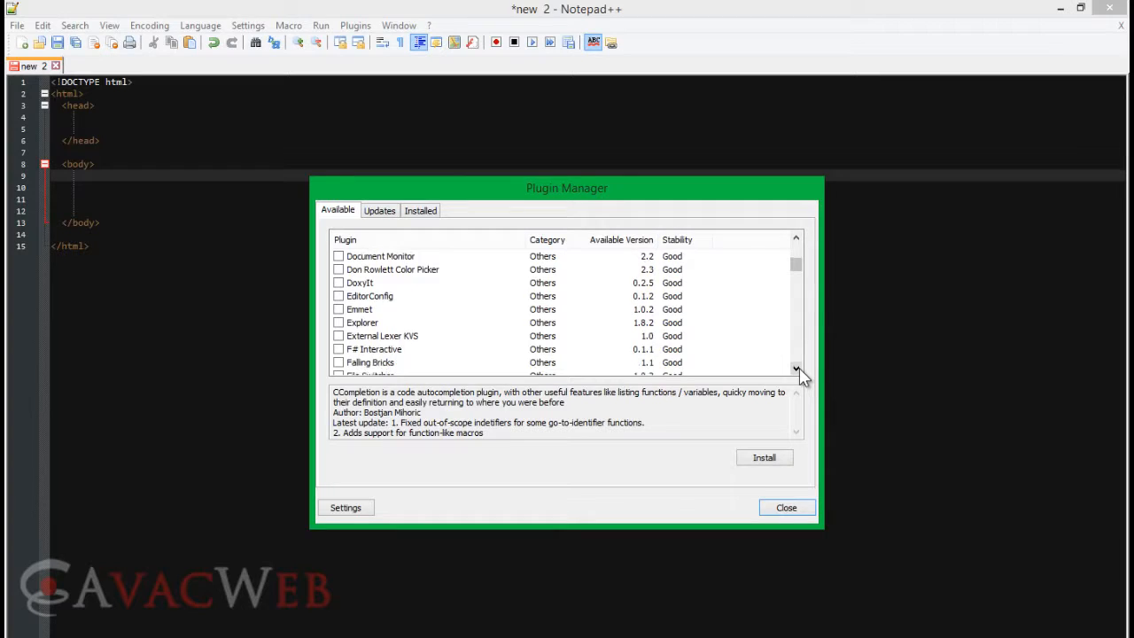
pyautogui.click(797, 369)
pyautogui.click(797, 369)
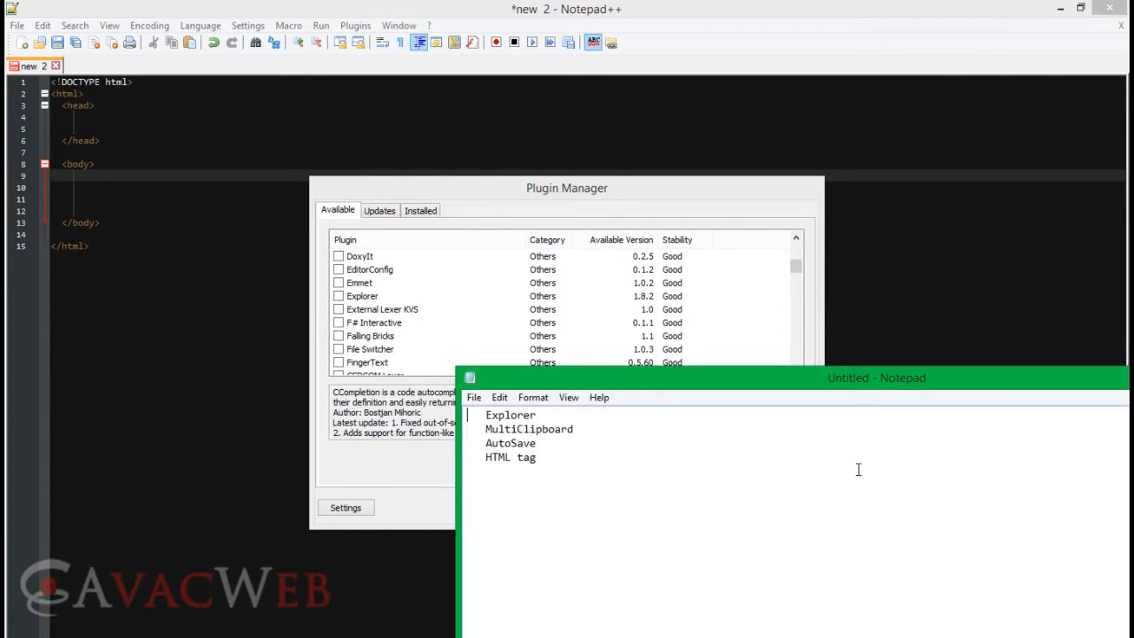
# Step: Find XBrackets Lite near the end of the available plugins, read its description and mark it for installation
pyautogui.moveTo(676, 387); pyautogui.dragTo(625, 393)
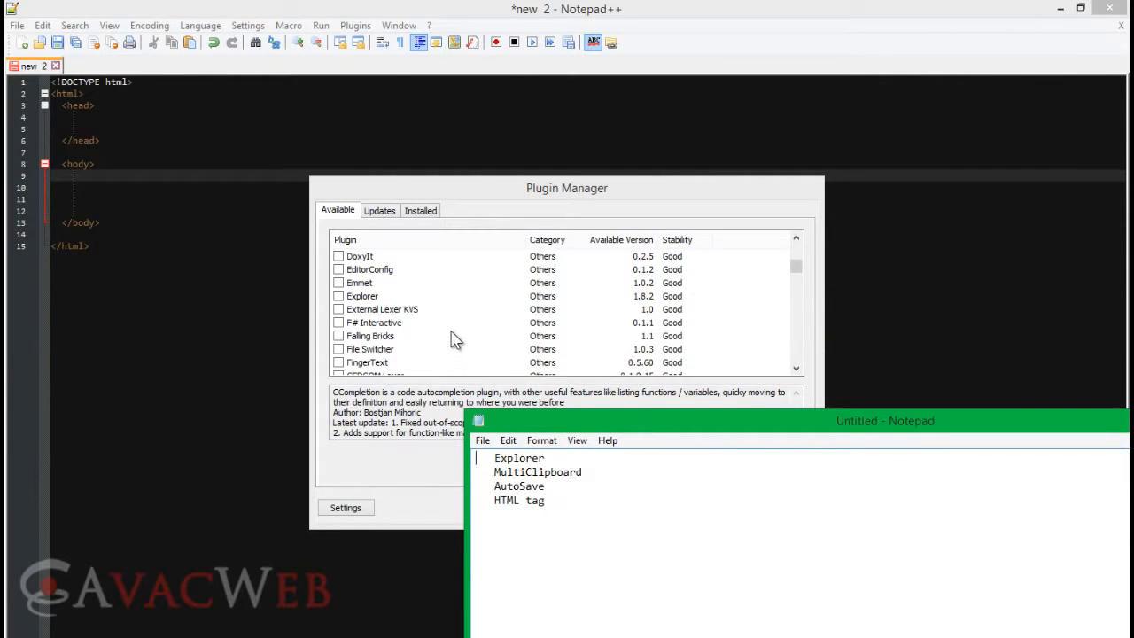
pyautogui.click(423, 269)
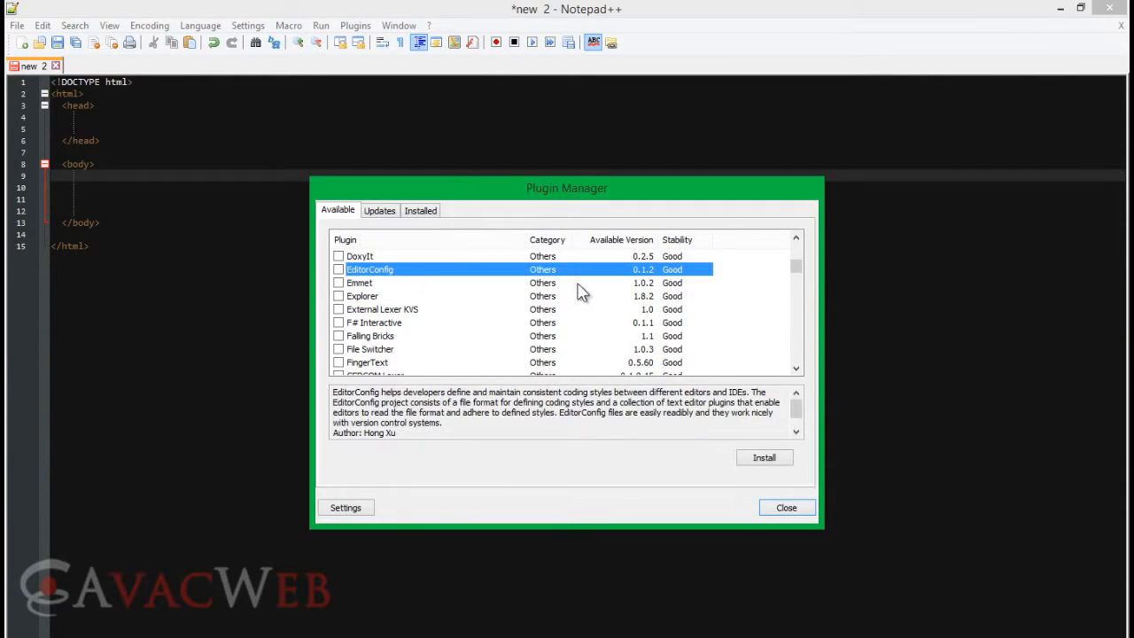
pyautogui.moveTo(796, 265); pyautogui.dragTo(813, 377)
pyautogui.click(373, 325)
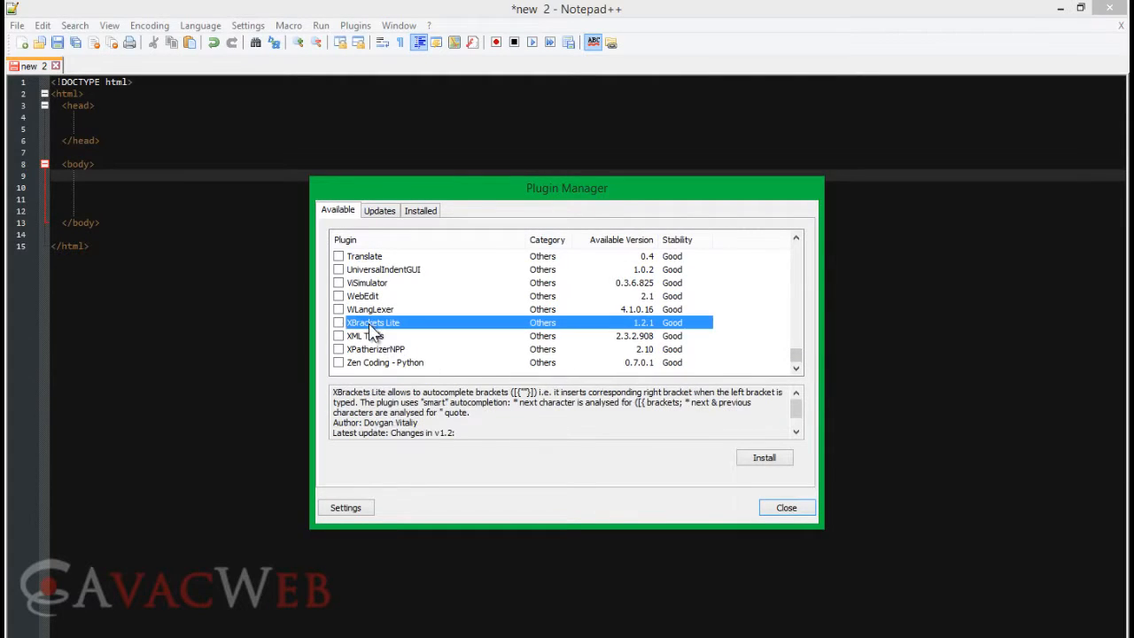
pyautogui.click(338, 323)
# Step: Highlight MultiClipboard in the Notepad list of wanted plugins and mark that plugin for installation in the Plugin Manager
pyautogui.click(564, 636)
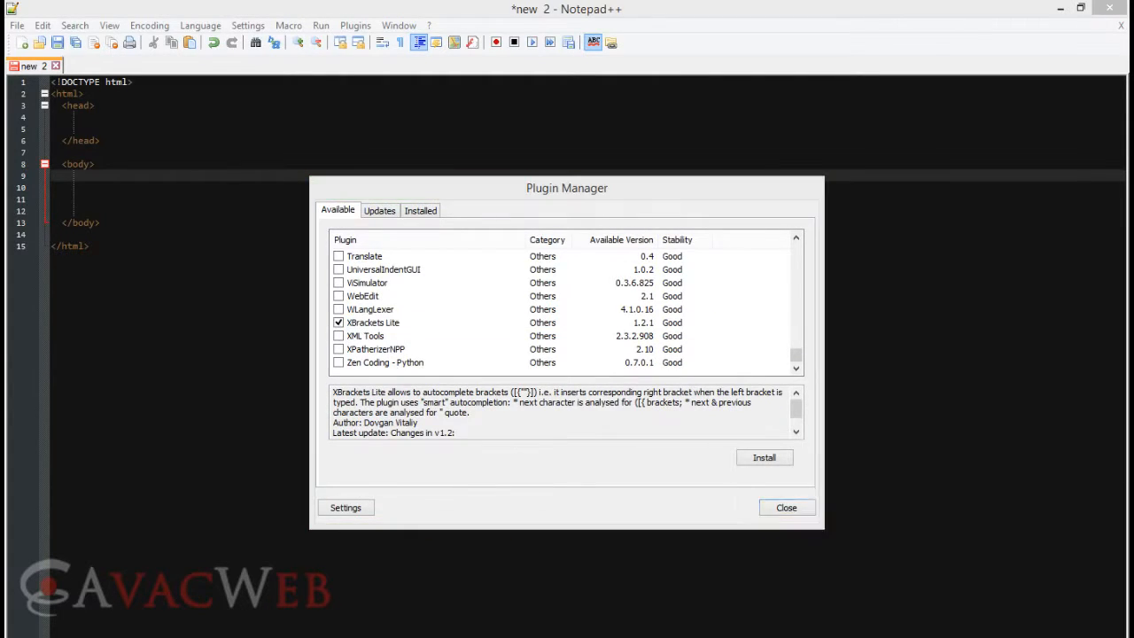
pyautogui.doubleClick(528, 472)
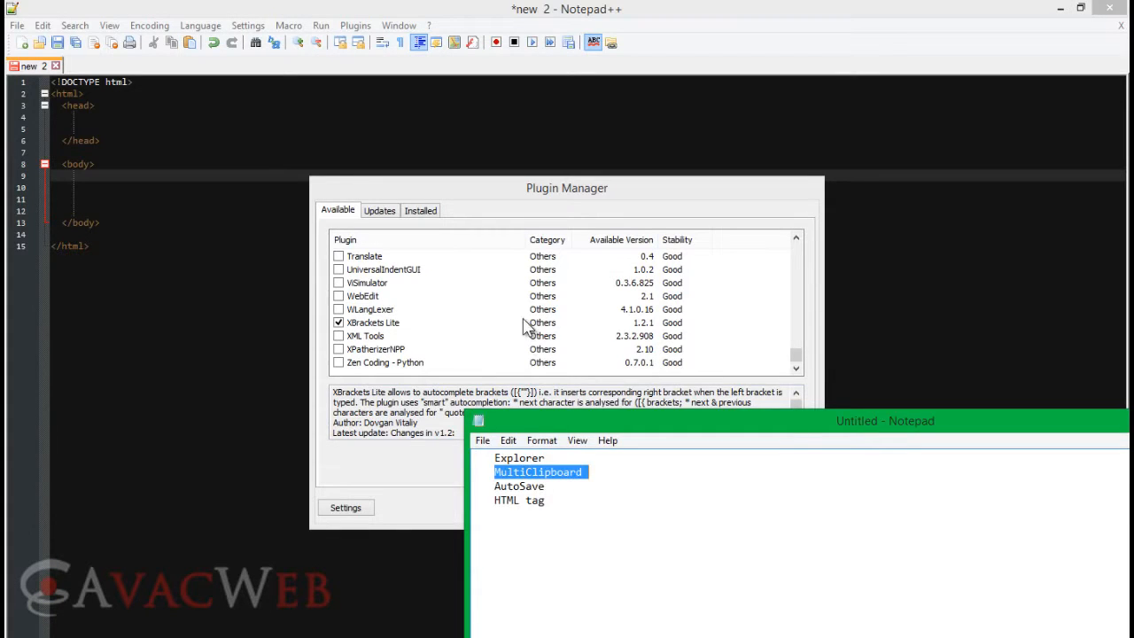
pyautogui.click(528, 323)
pyautogui.moveTo(797, 361); pyautogui.dragTo(752, 307)
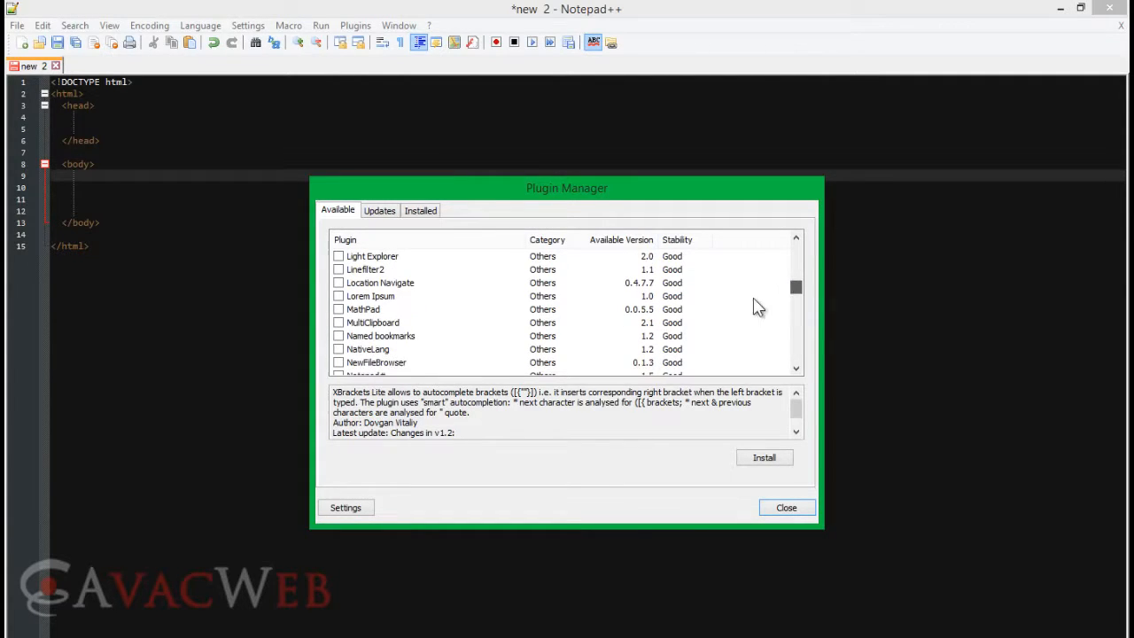
pyautogui.click(340, 324)
pyautogui.click(339, 324)
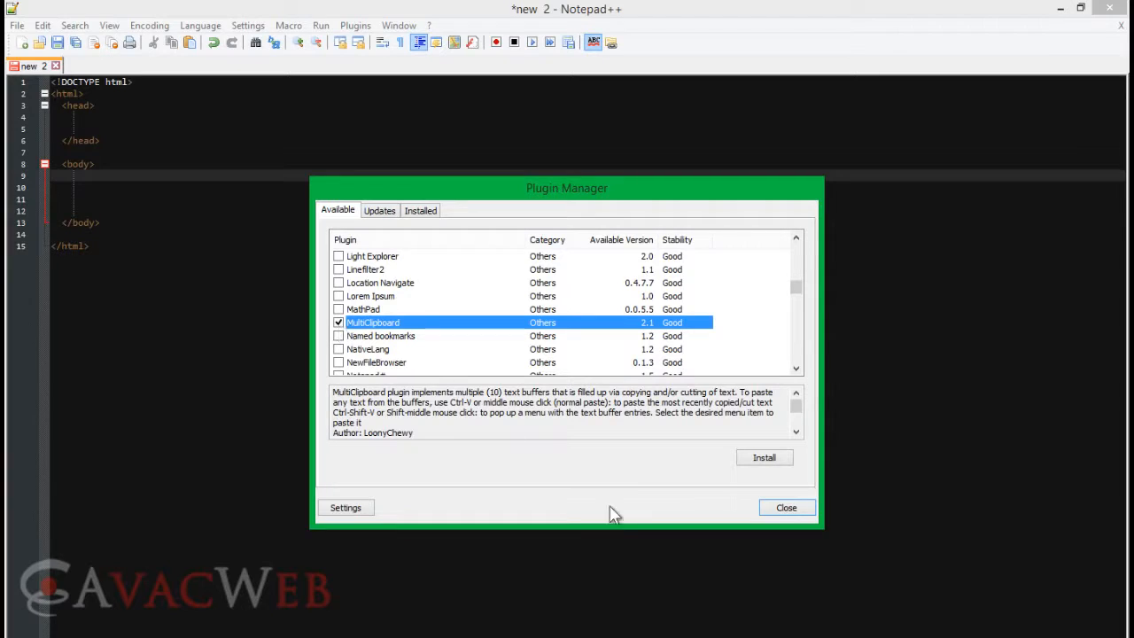
# Step: Check the Notepad list again and mark the HTML Tag plugin for installation
pyautogui.click(613, 635)
pyautogui.click(614, 635)
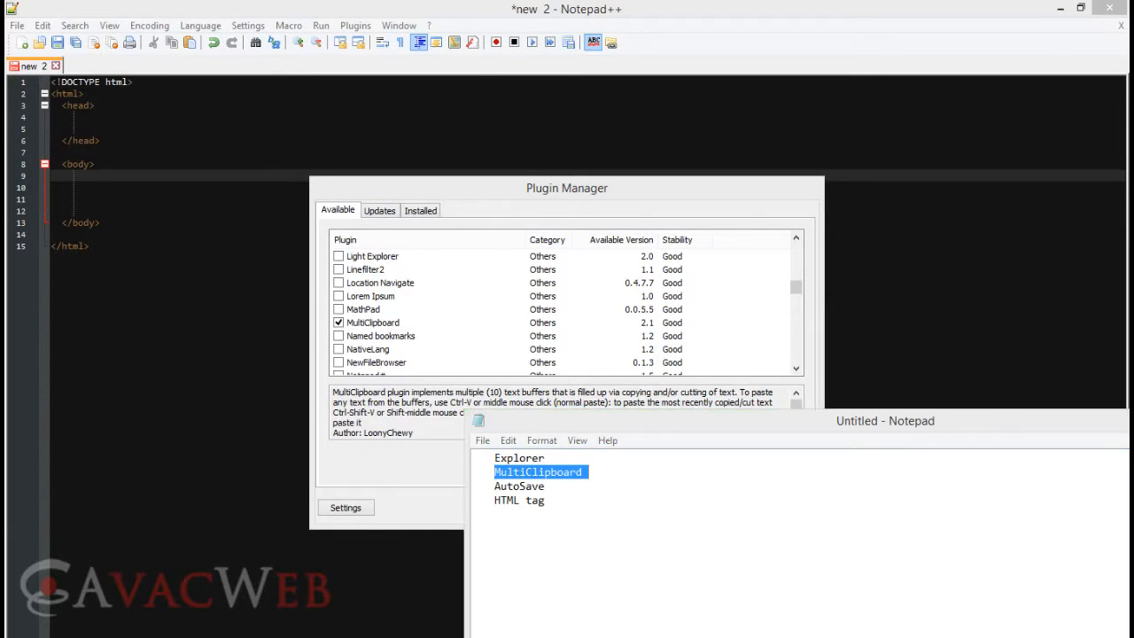
pyautogui.moveTo(794, 289); pyautogui.dragTo(765, 286)
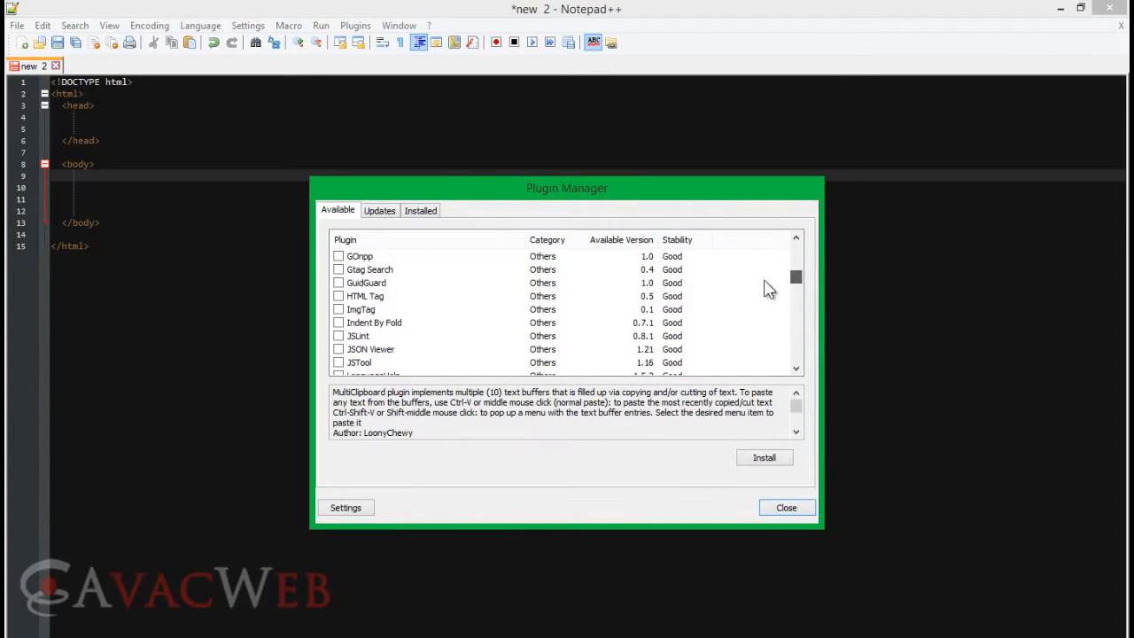
pyautogui.click(338, 296)
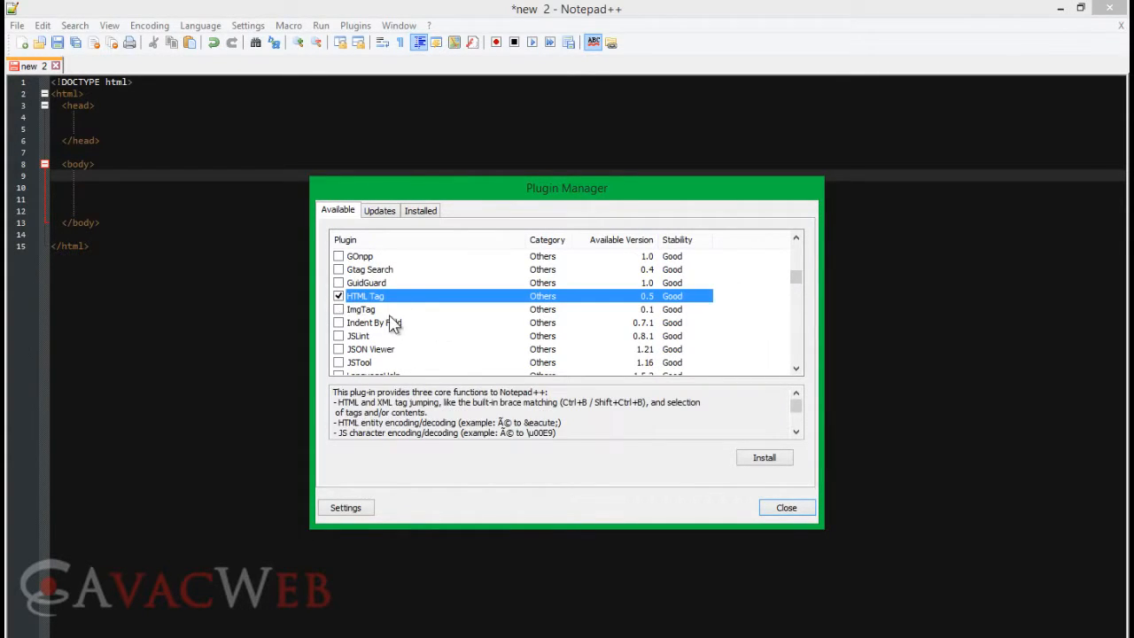
# Step: Read the descriptions of the ImgTag, JSLint and JSTool plugins
pyautogui.click(397, 311)
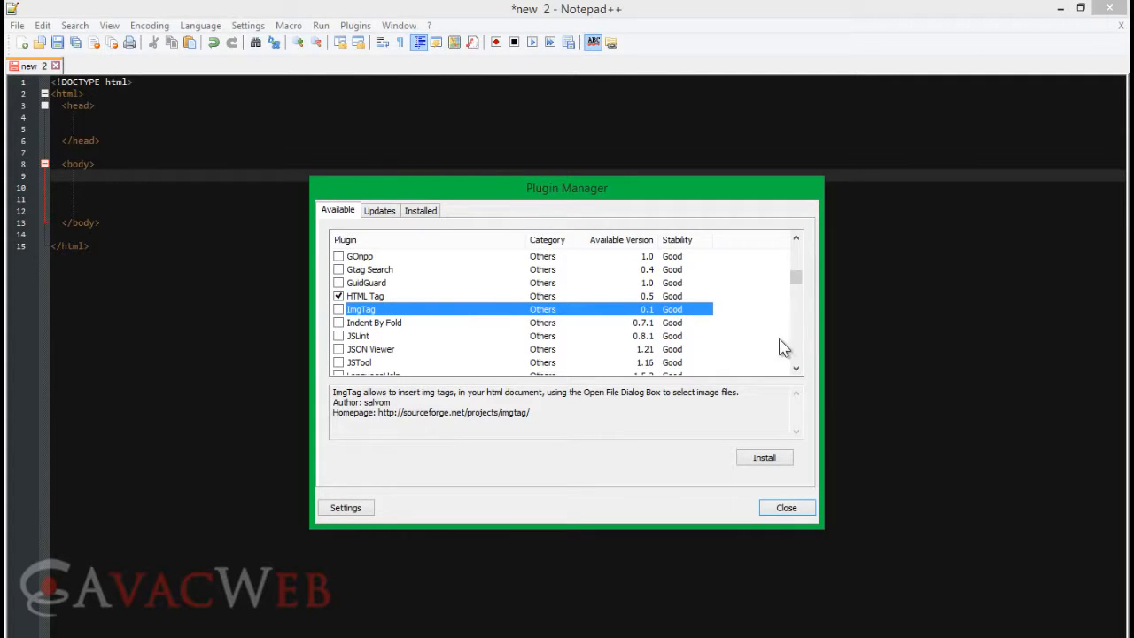
pyautogui.click(796, 369)
pyautogui.click(797, 369)
pyautogui.click(796, 369)
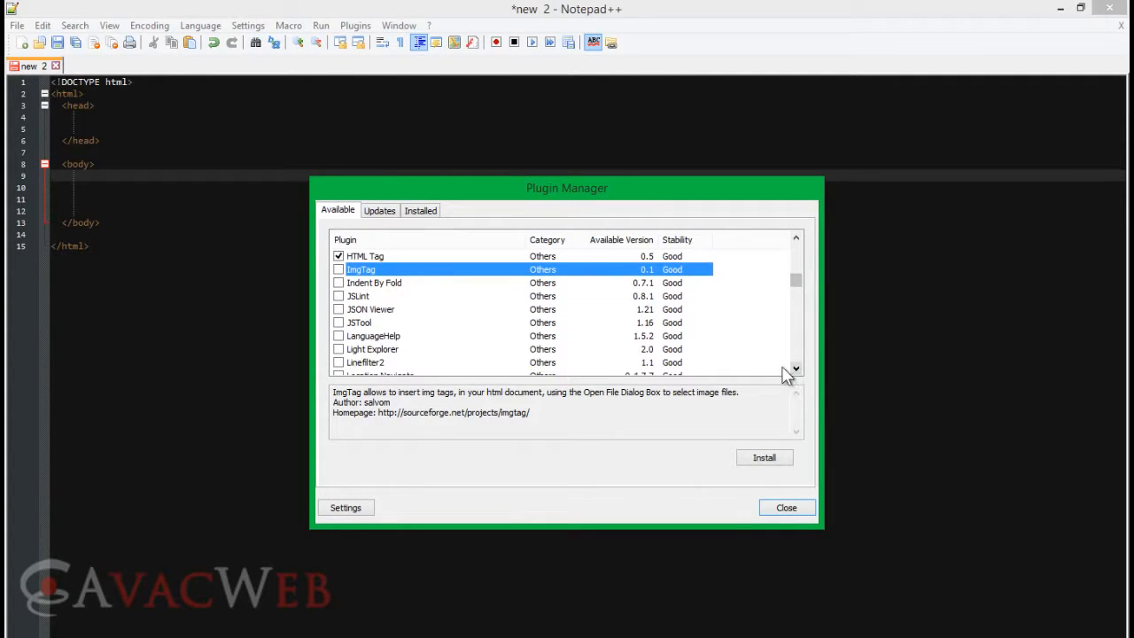
pyautogui.click(383, 299)
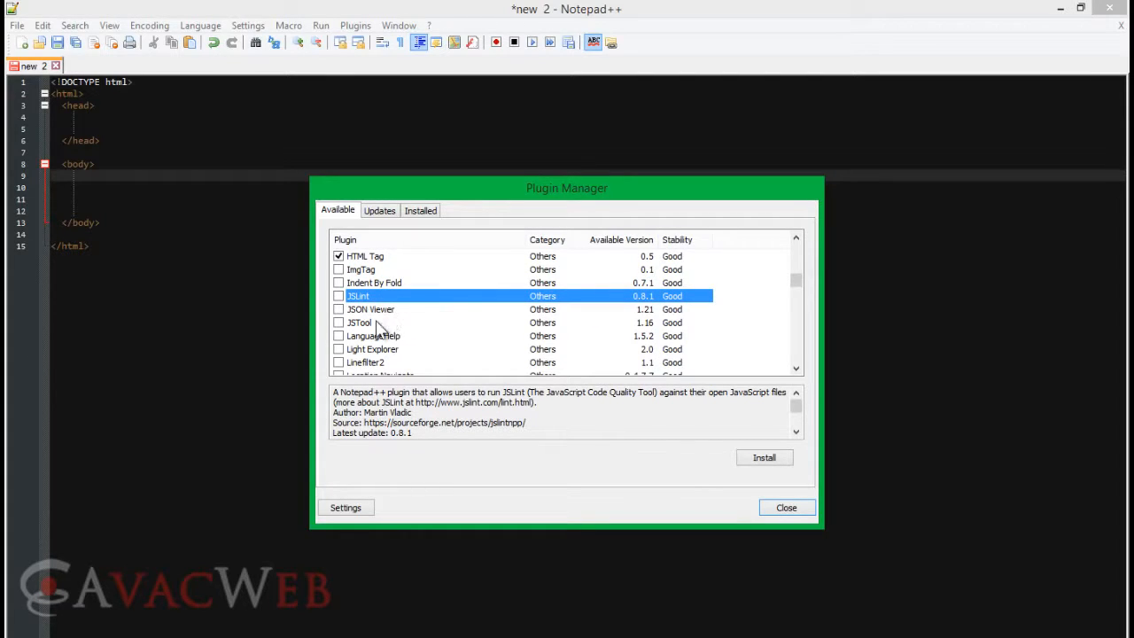
pyautogui.click(381, 325)
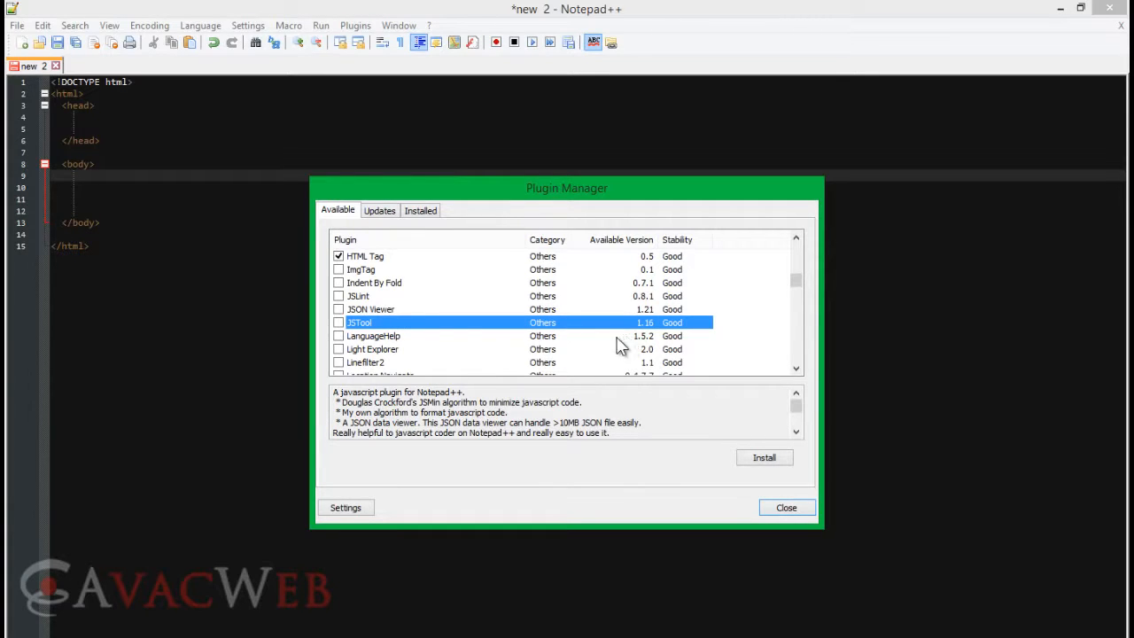
# Step: Mark the Light Explorer plugin for installation
pyautogui.click(796, 371)
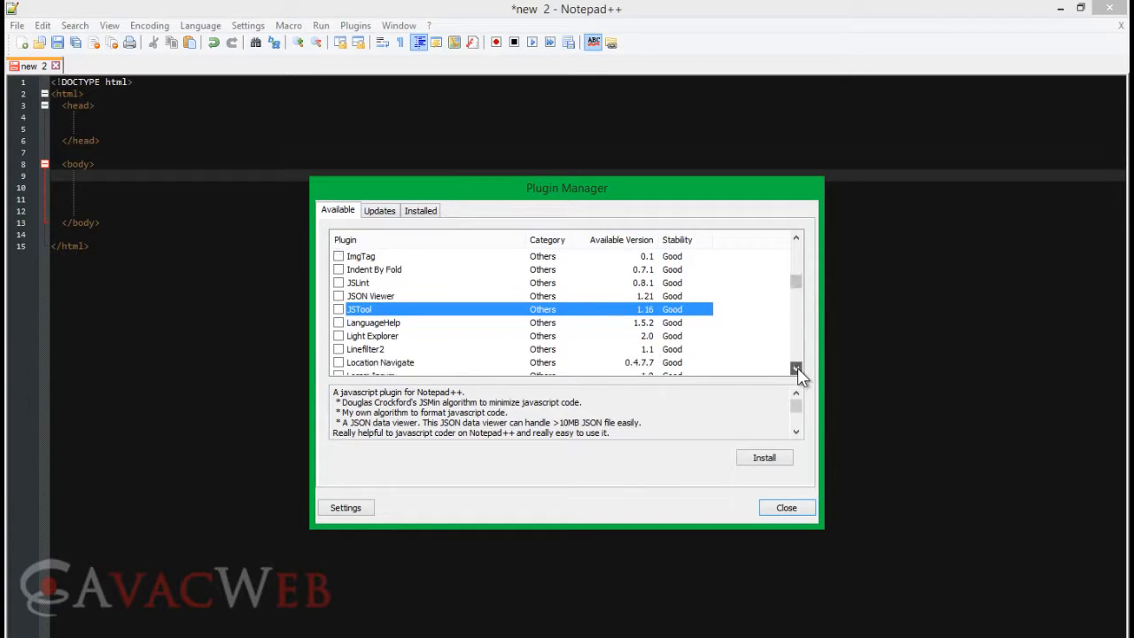
pyautogui.click(796, 371)
pyautogui.click(797, 370)
pyautogui.click(340, 309)
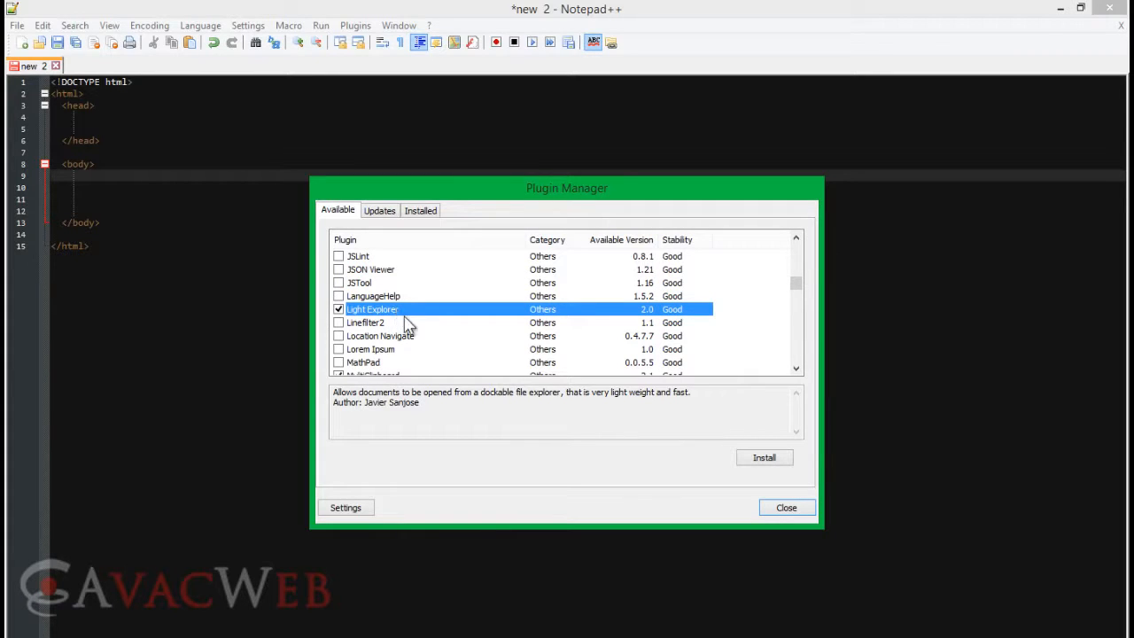
# Step: Browse the available plugins past Light Explorer and read the descriptions of RegEx Helper and RegRexPlace
pyautogui.click(796, 369)
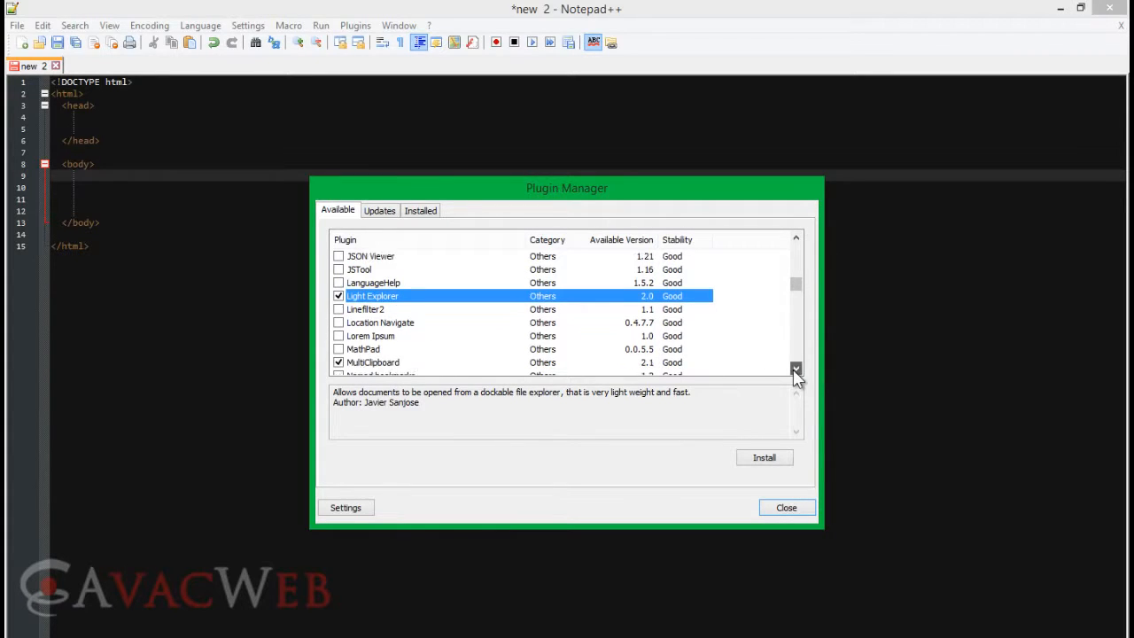
pyautogui.click(796, 368)
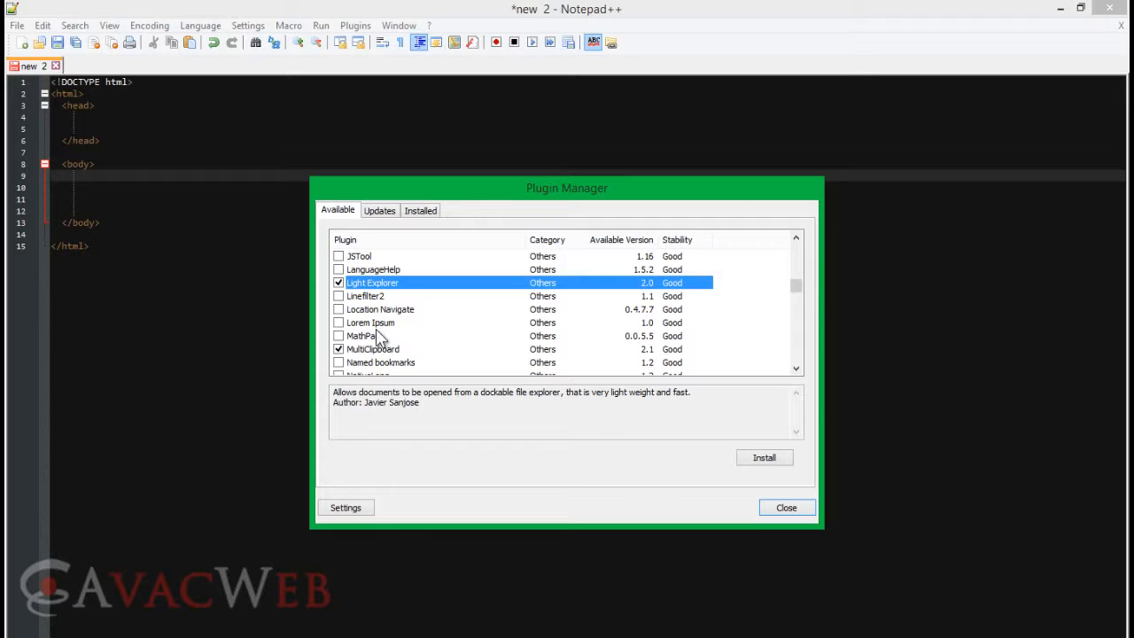
pyautogui.click(795, 369)
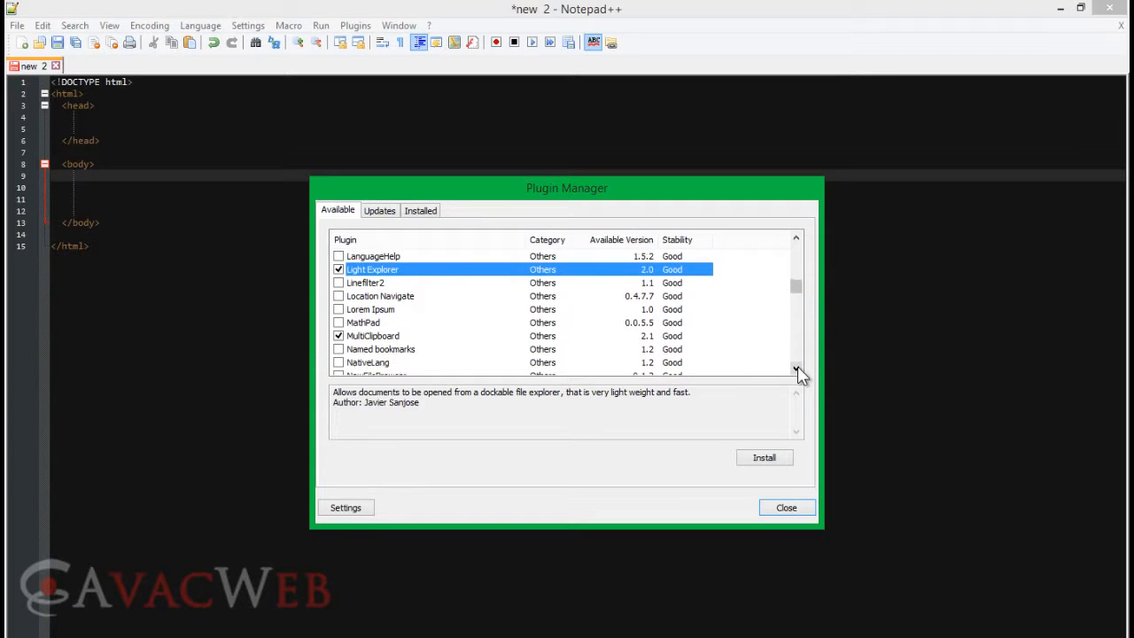
pyautogui.click(796, 368)
pyautogui.click(795, 368)
pyautogui.click(796, 369)
pyautogui.click(796, 369)
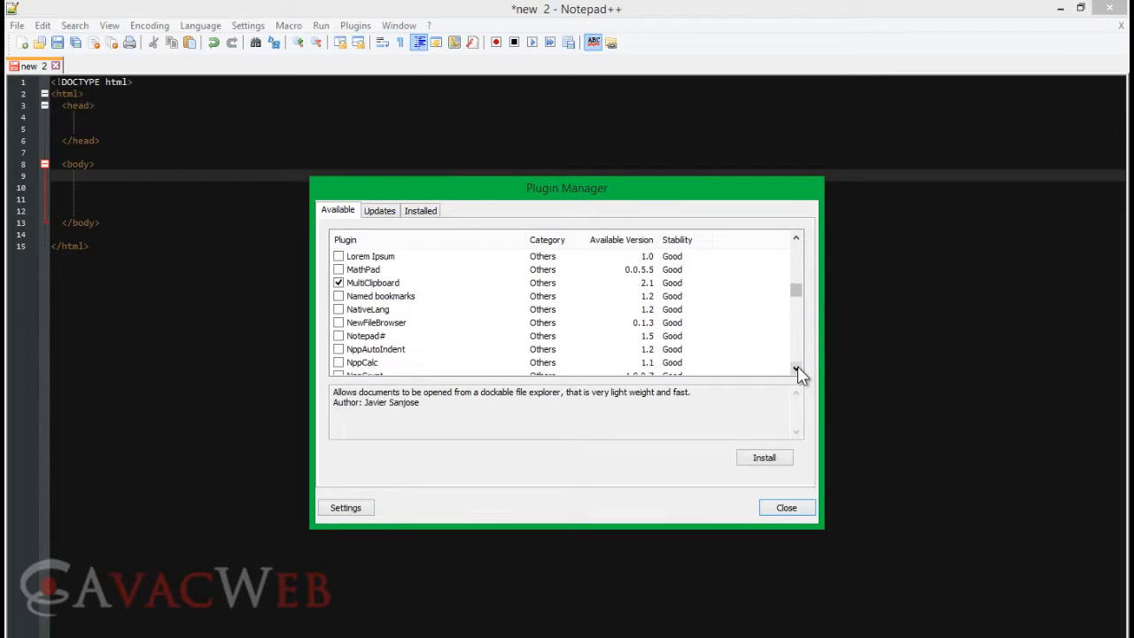
pyautogui.click(795, 368)
pyautogui.click(796, 368)
pyautogui.click(796, 368)
pyautogui.click(796, 369)
pyautogui.click(796, 368)
pyautogui.click(795, 369)
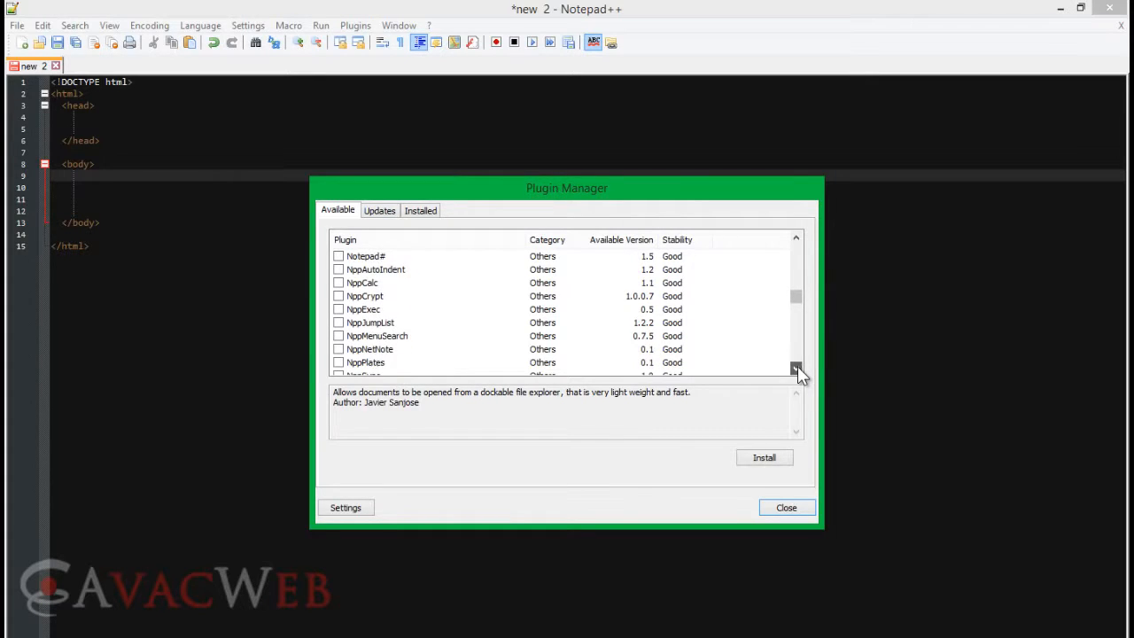
pyautogui.click(796, 369)
pyautogui.click(797, 369)
pyautogui.click(797, 370)
pyautogui.click(796, 370)
pyautogui.click(797, 370)
pyautogui.click(797, 369)
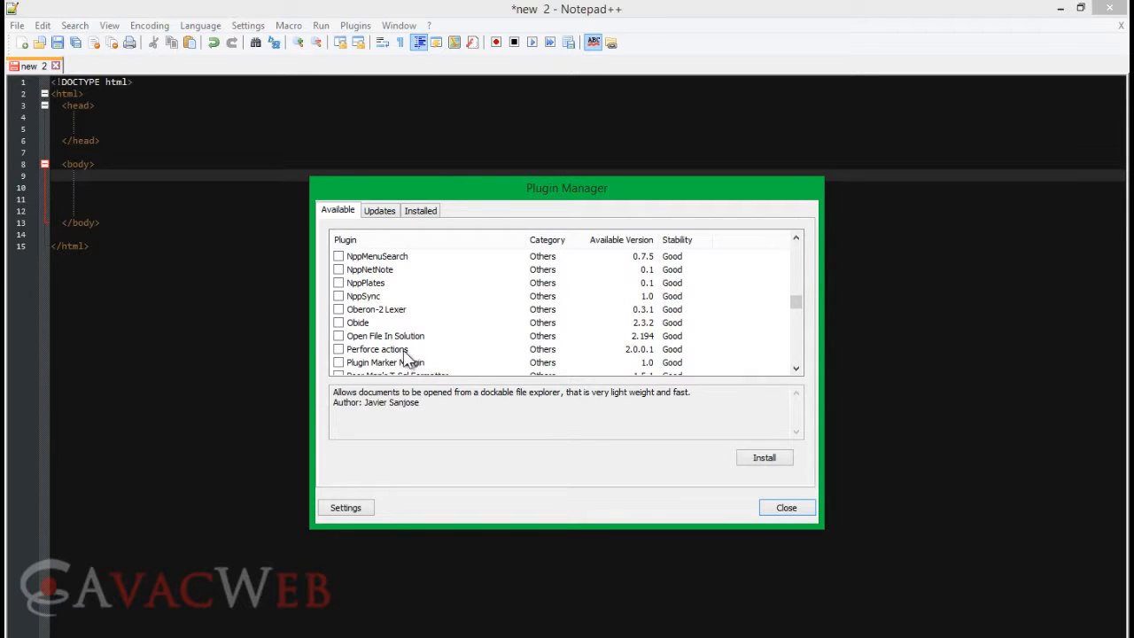
pyautogui.click(796, 368)
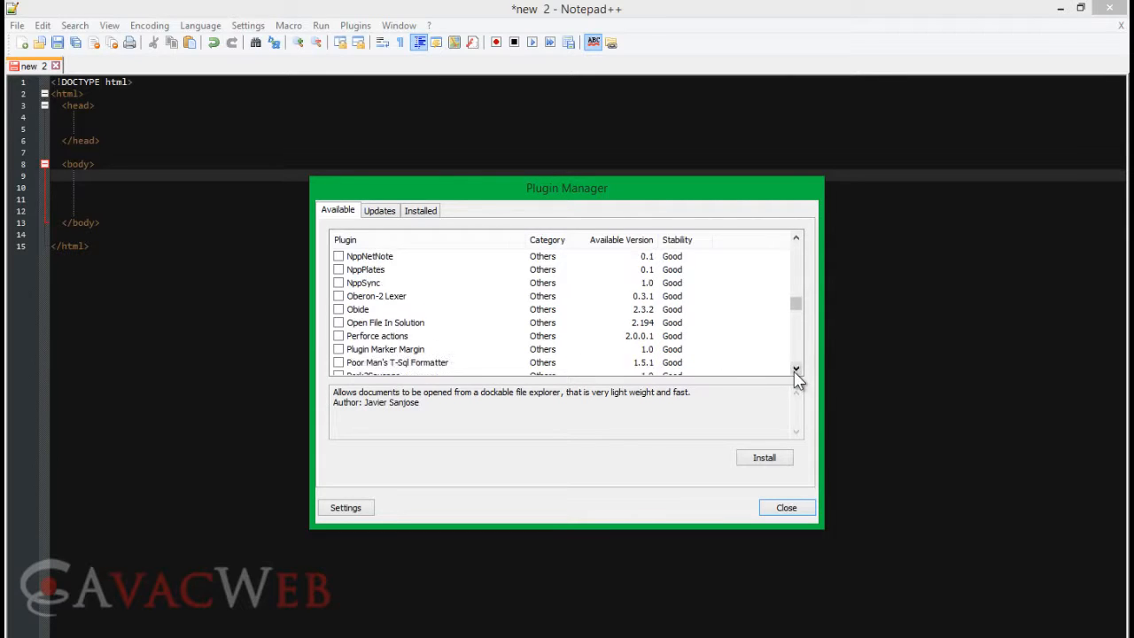
pyautogui.click(796, 369)
pyautogui.click(796, 369)
pyautogui.click(796, 369)
pyautogui.click(796, 370)
pyautogui.click(796, 369)
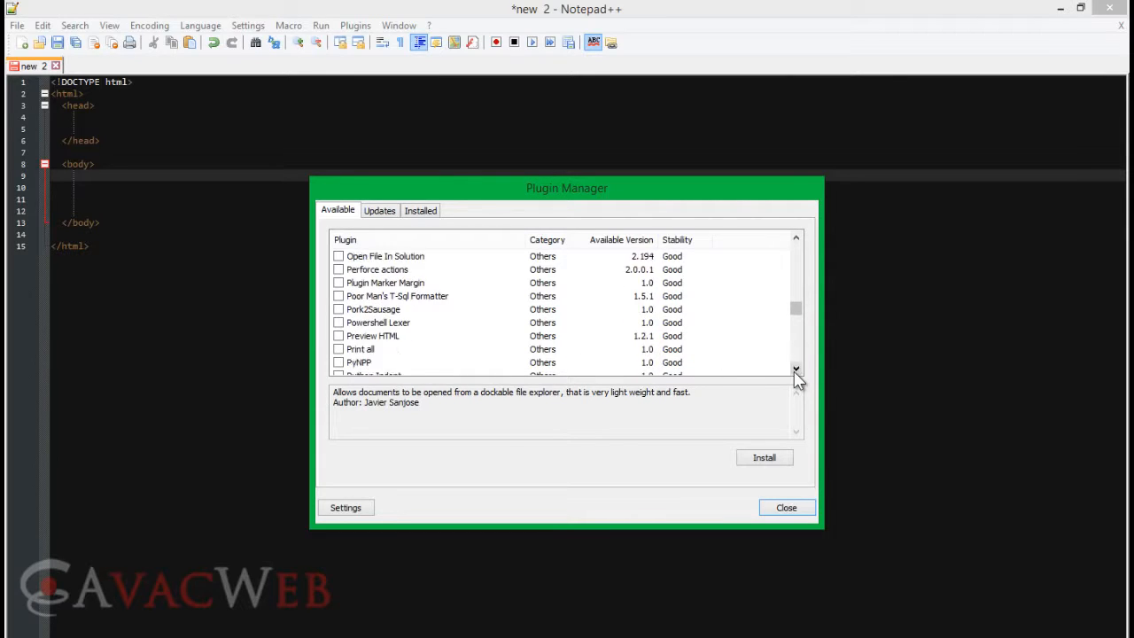
pyautogui.click(796, 369)
pyautogui.click(796, 369)
pyautogui.click(796, 369)
pyautogui.click(795, 370)
pyautogui.click(796, 370)
pyautogui.click(796, 370)
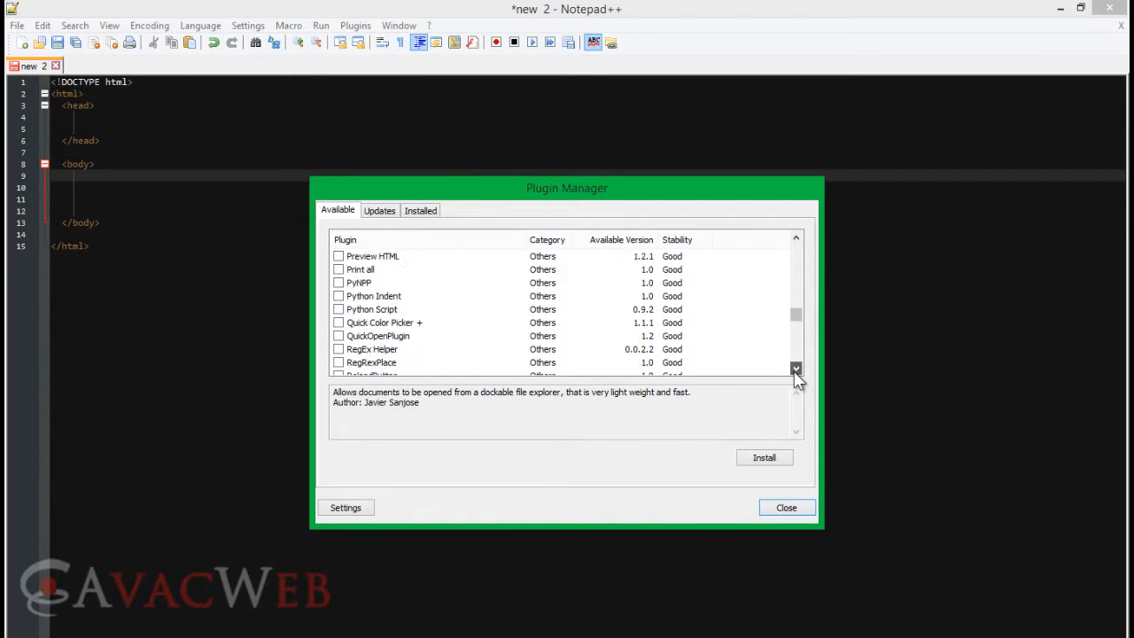
pyautogui.click(795, 370)
pyautogui.click(796, 369)
pyautogui.click(795, 370)
pyautogui.click(796, 369)
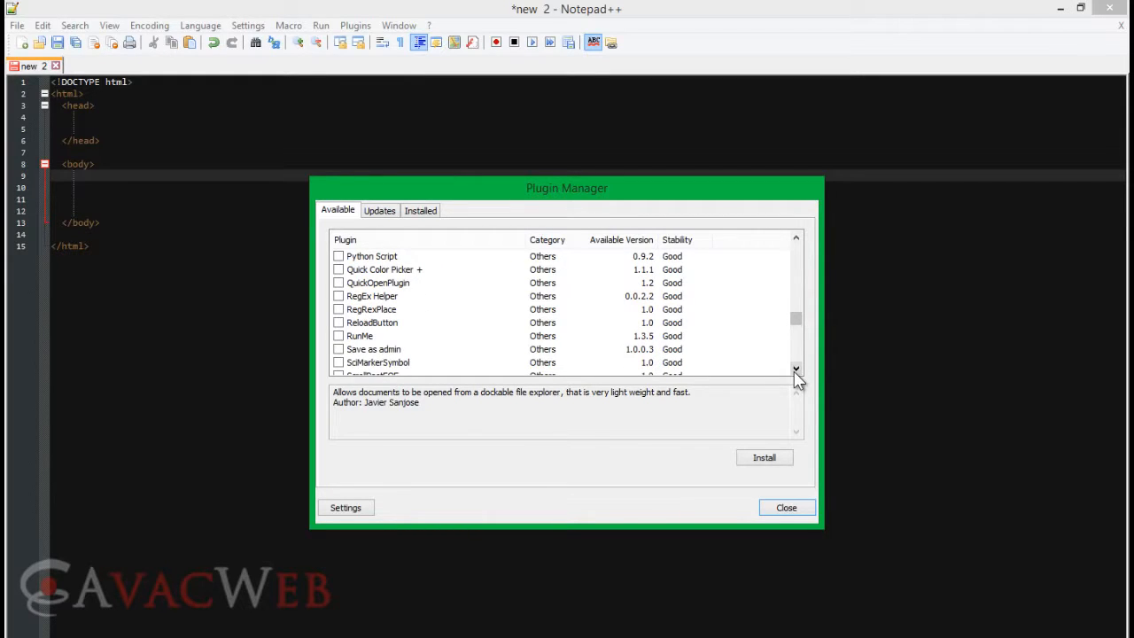
pyautogui.click(796, 369)
pyautogui.click(393, 281)
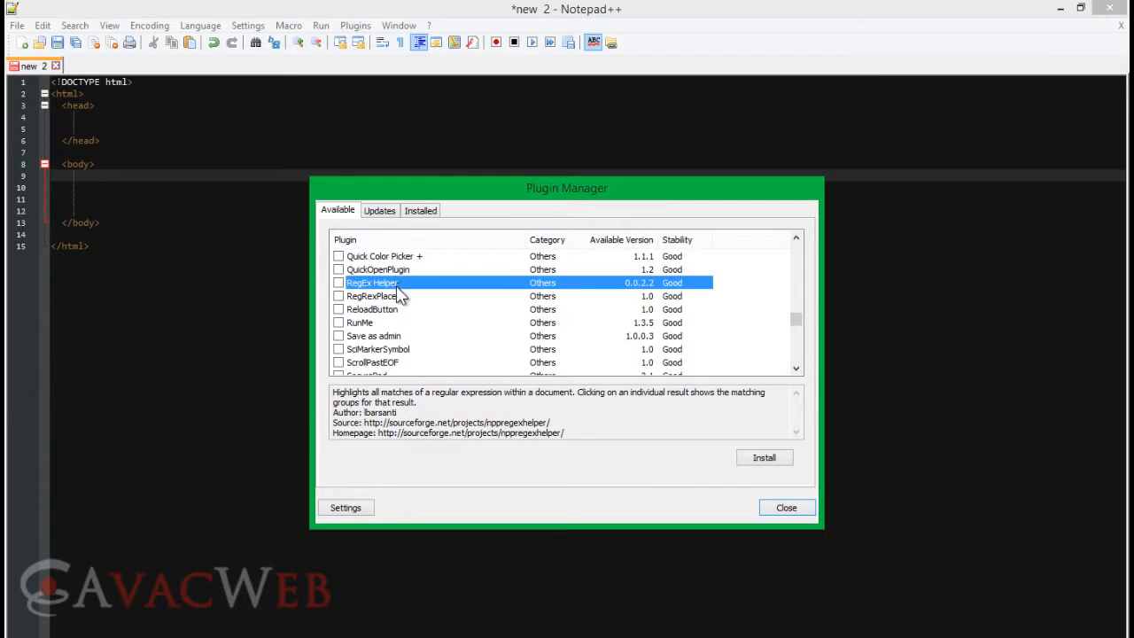
pyautogui.click(396, 294)
pyautogui.click(394, 285)
pyautogui.click(394, 296)
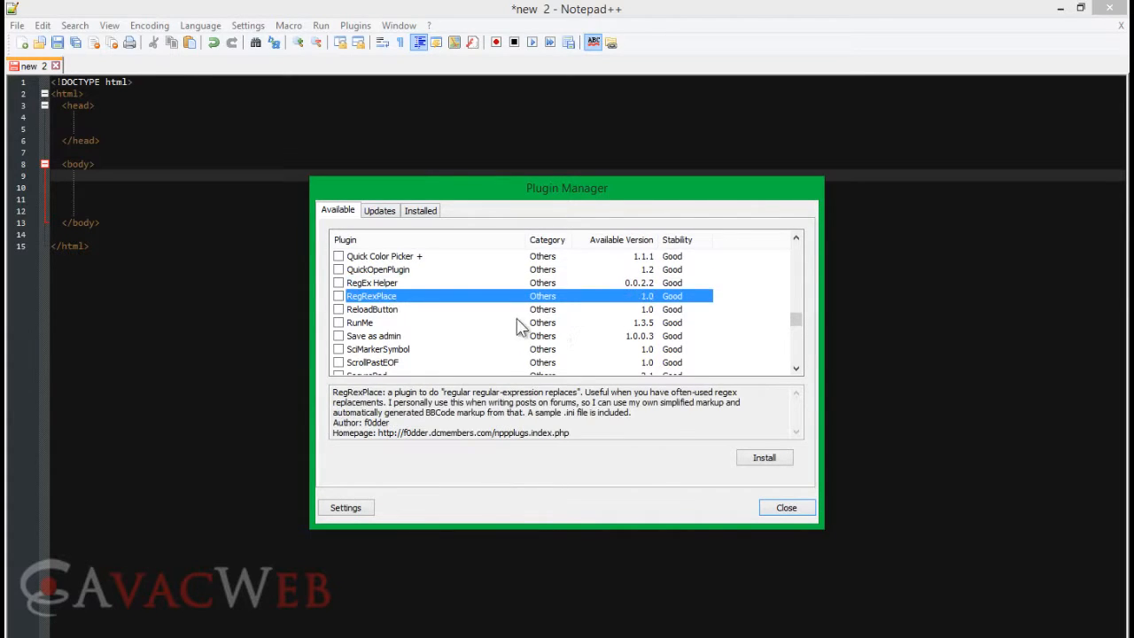
# Step: Continue through the available plugins to Snippets, read its description and mark it for installation
pyautogui.click(796, 369)
pyautogui.click(796, 369)
pyautogui.click(795, 370)
pyautogui.click(795, 370)
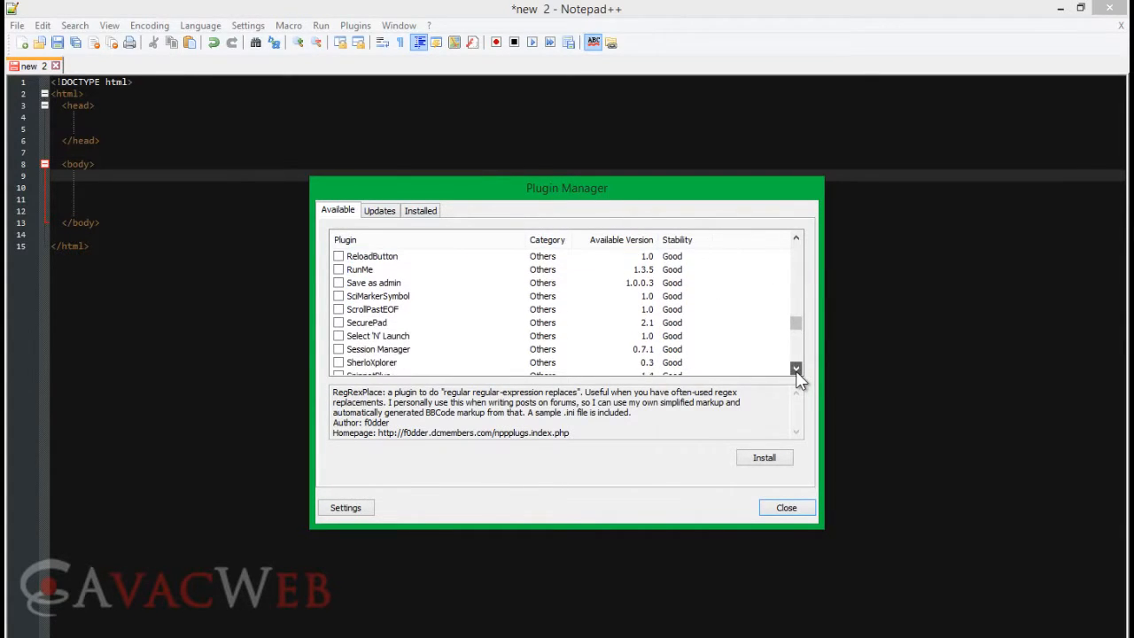
pyautogui.click(796, 369)
pyautogui.click(796, 369)
pyautogui.click(796, 369)
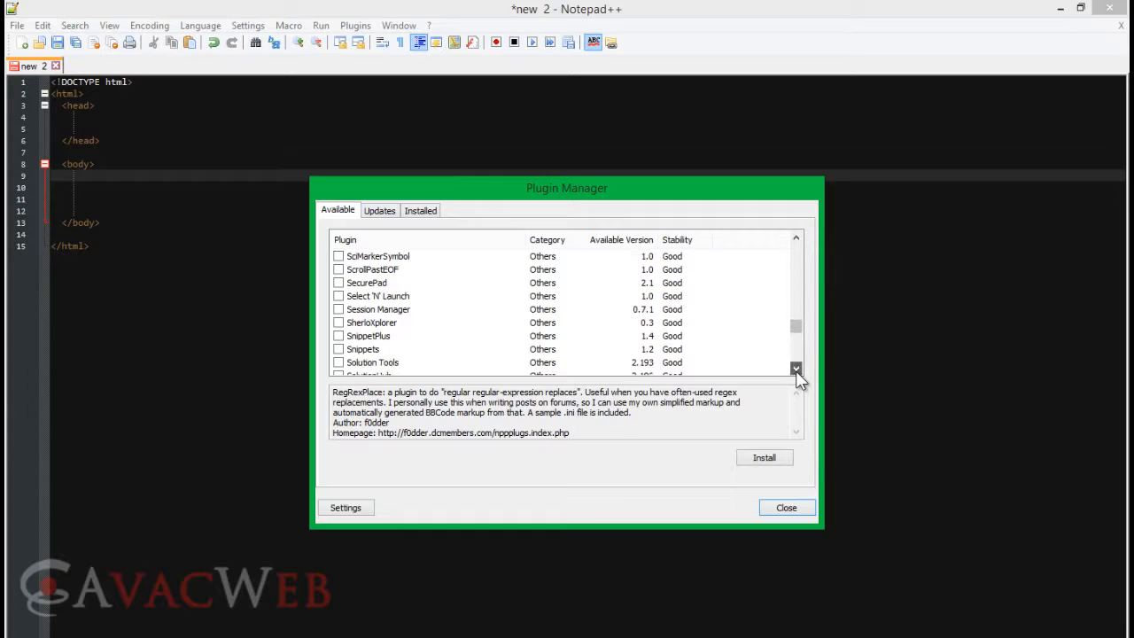
pyautogui.click(796, 369)
pyautogui.click(796, 369)
pyautogui.click(795, 370)
pyautogui.click(796, 369)
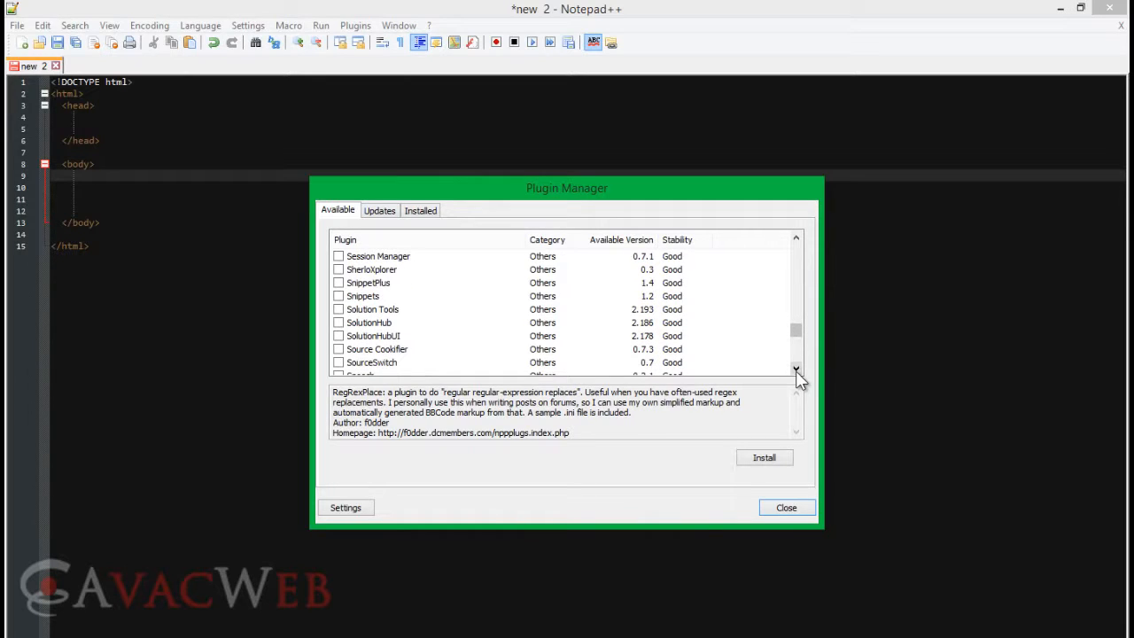
pyautogui.click(795, 370)
pyautogui.click(387, 284)
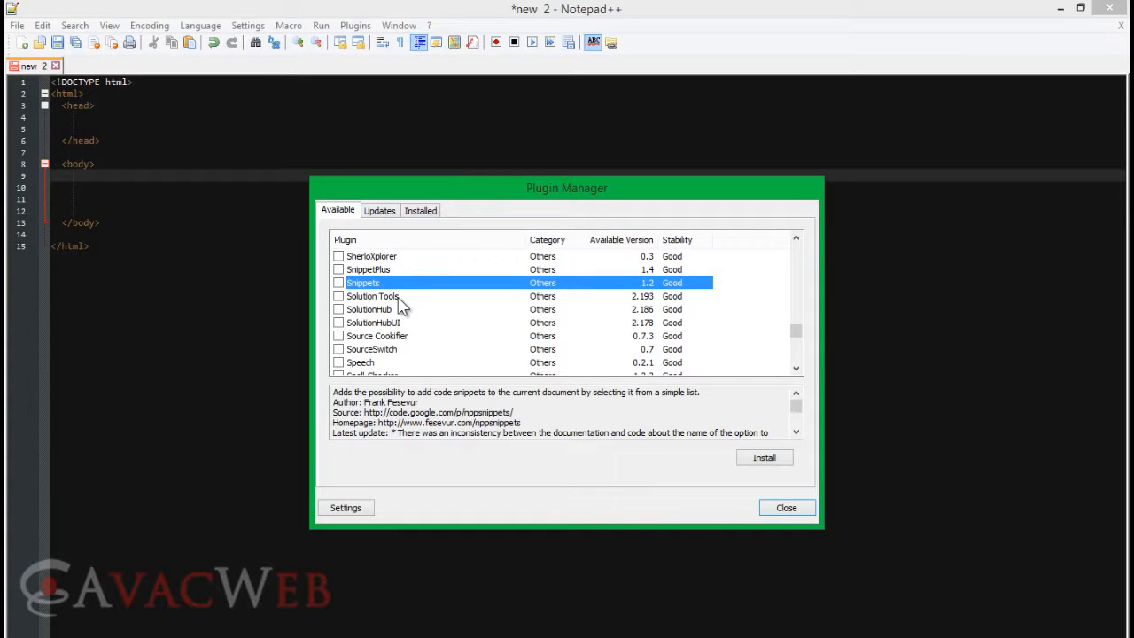
pyautogui.click(338, 282)
# Step: Install all marked plugins and restart Notepad++ to complete the installation
pyautogui.click(767, 459)
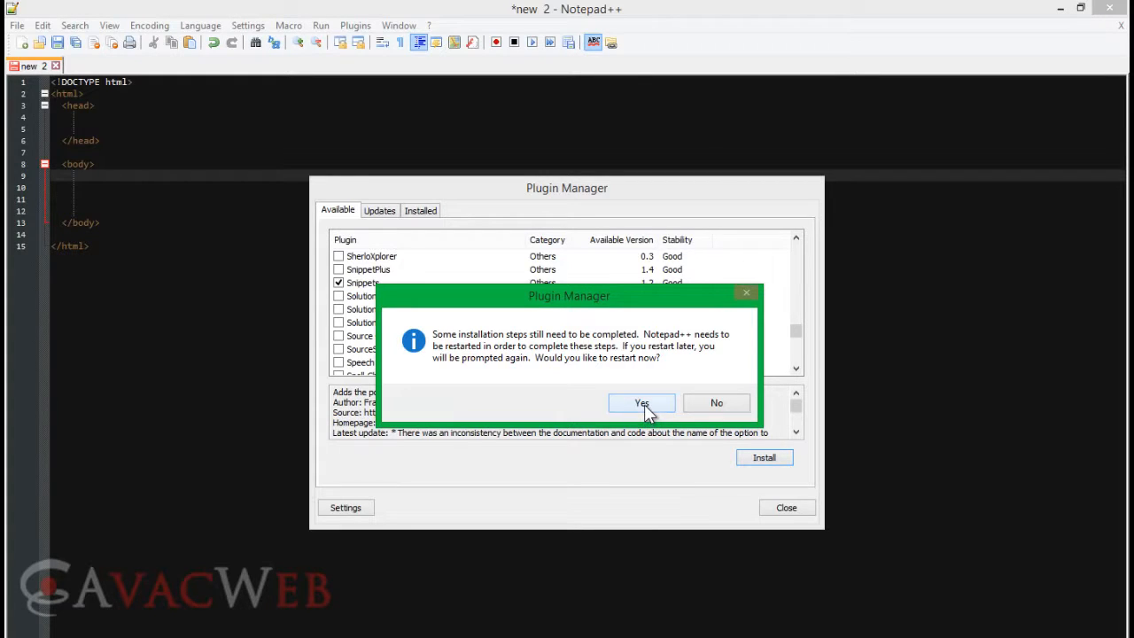
pyautogui.click(643, 403)
pyautogui.click(634, 361)
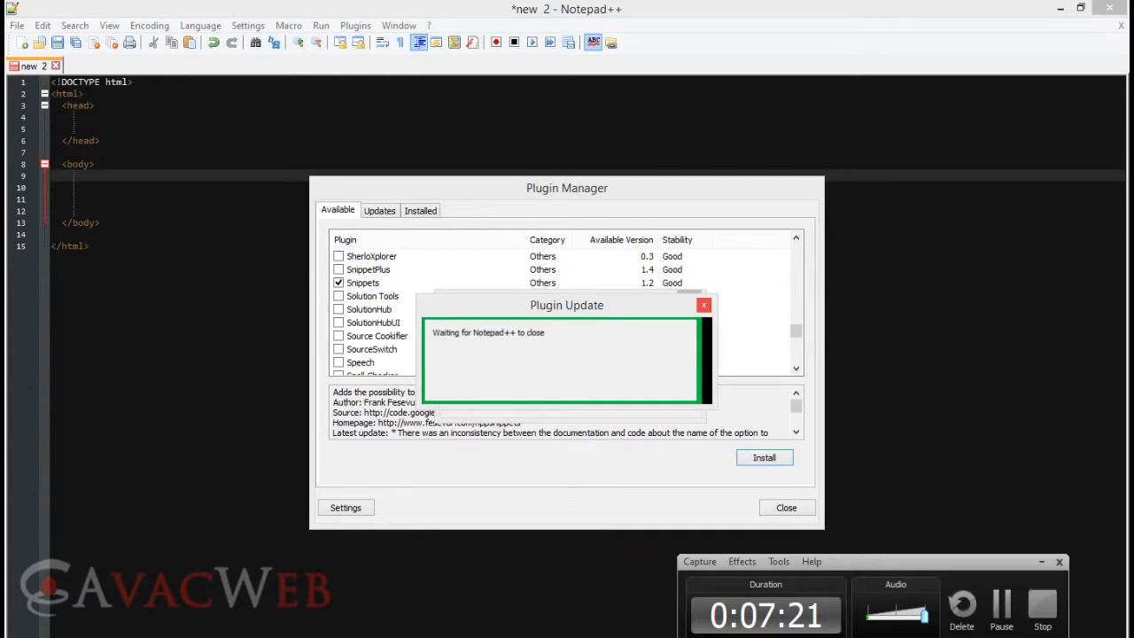
pyautogui.click(1001, 604)
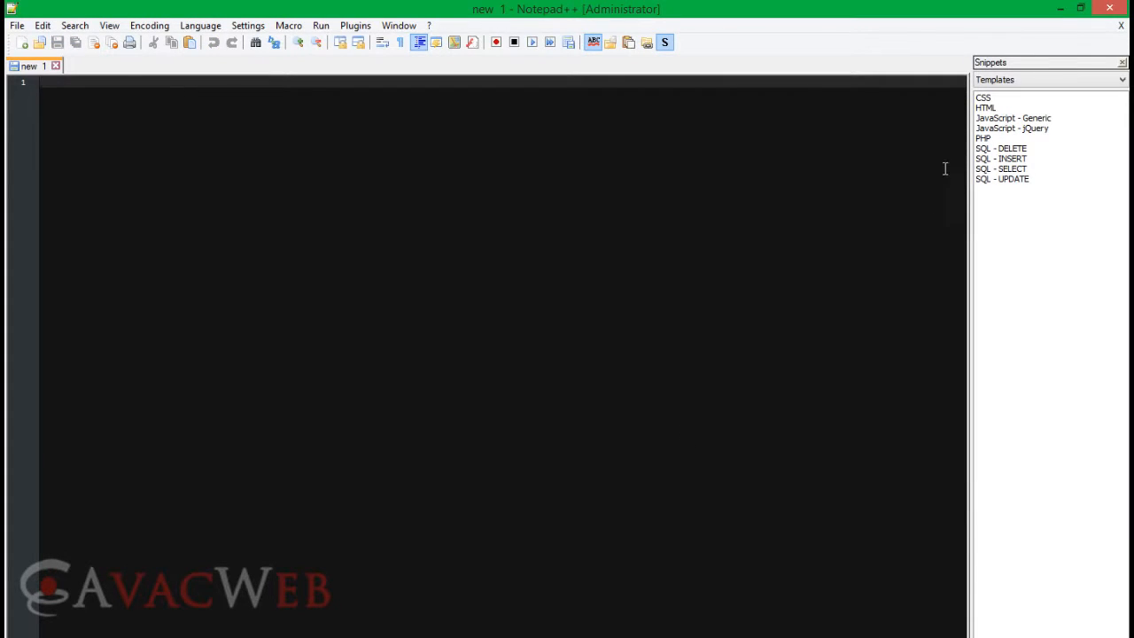
# Step: Widen the Snippets pane, insert the HTML template into the blank document and delete all the inserted code
pyautogui.moveTo(965, 155); pyautogui.dragTo(854, 155)
pyautogui.click(876, 108)
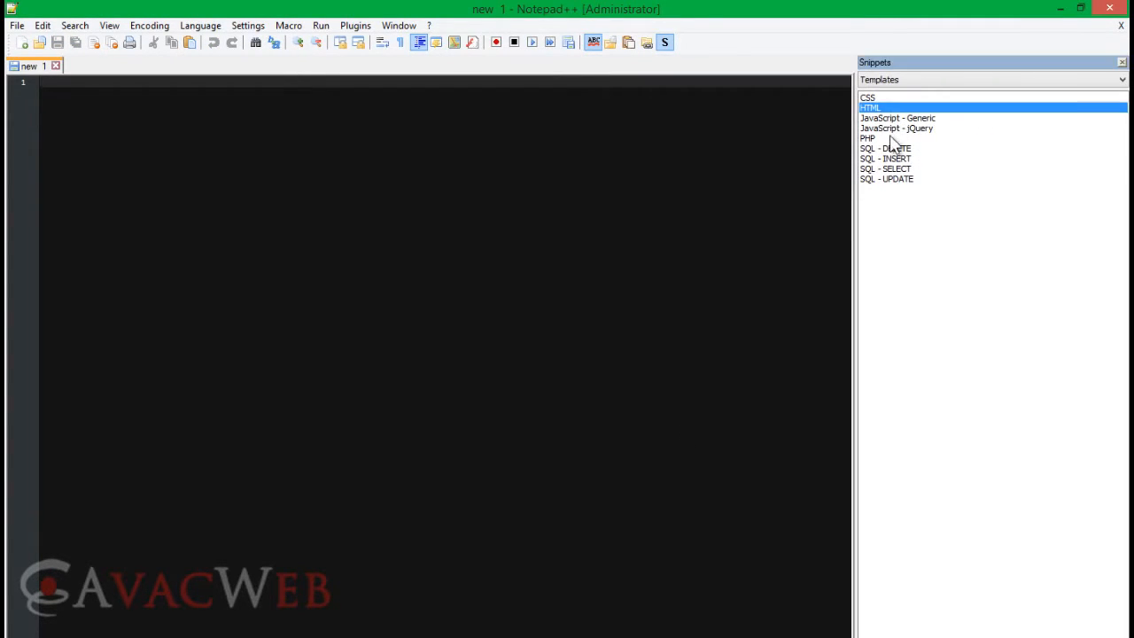
pyautogui.doubleClick(875, 107)
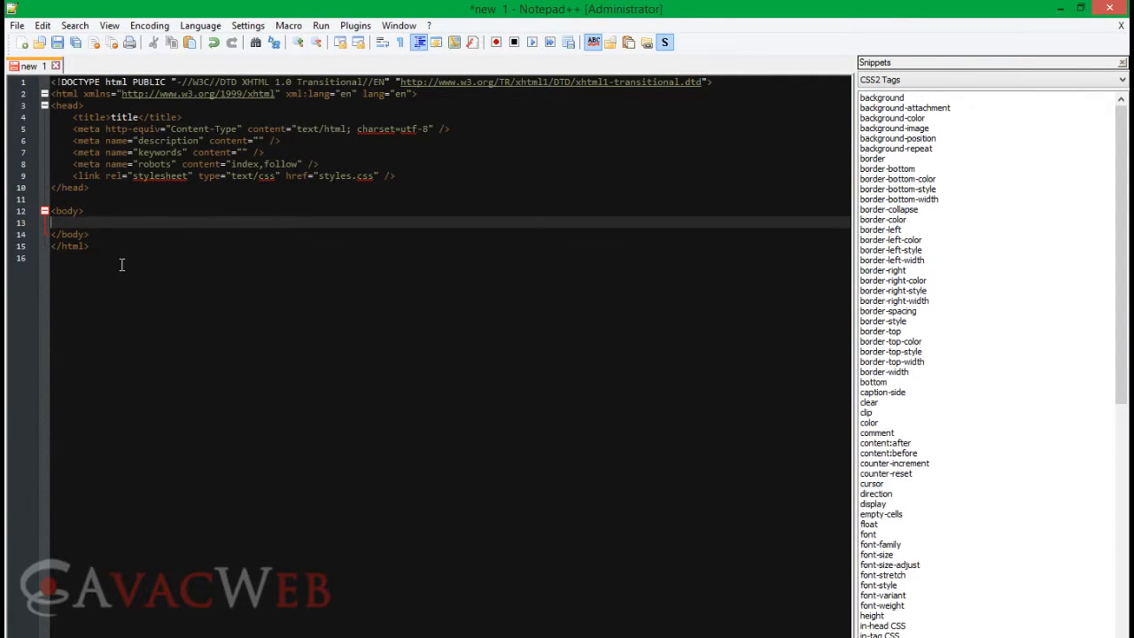
pyautogui.hotkey('ctrl', 'a')
pyautogui.press('Delete')
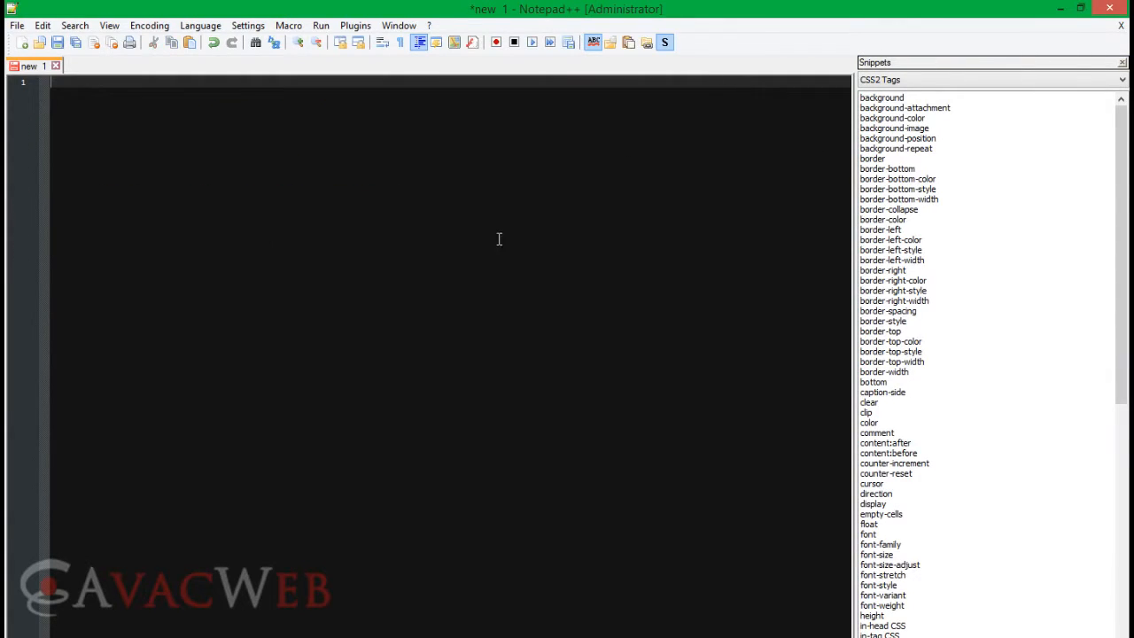
# Step: Browse the HTML Characters, HTML Tags and W3C Doctypes snippet categories, ending on the Templates category
pyautogui.click(909, 80)
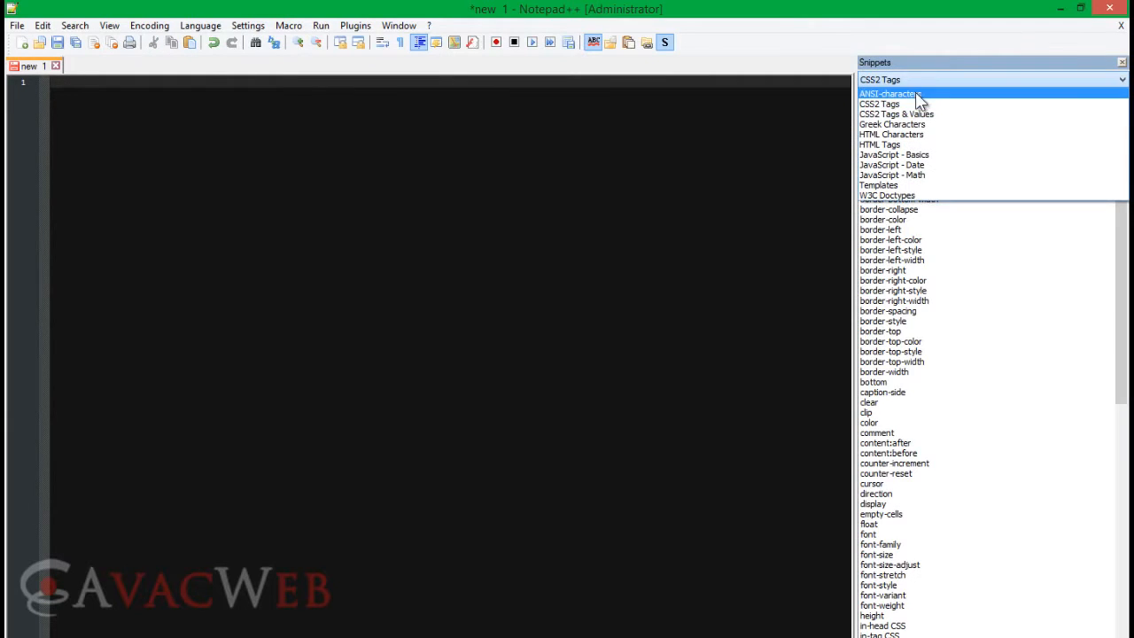
pyautogui.click(927, 134)
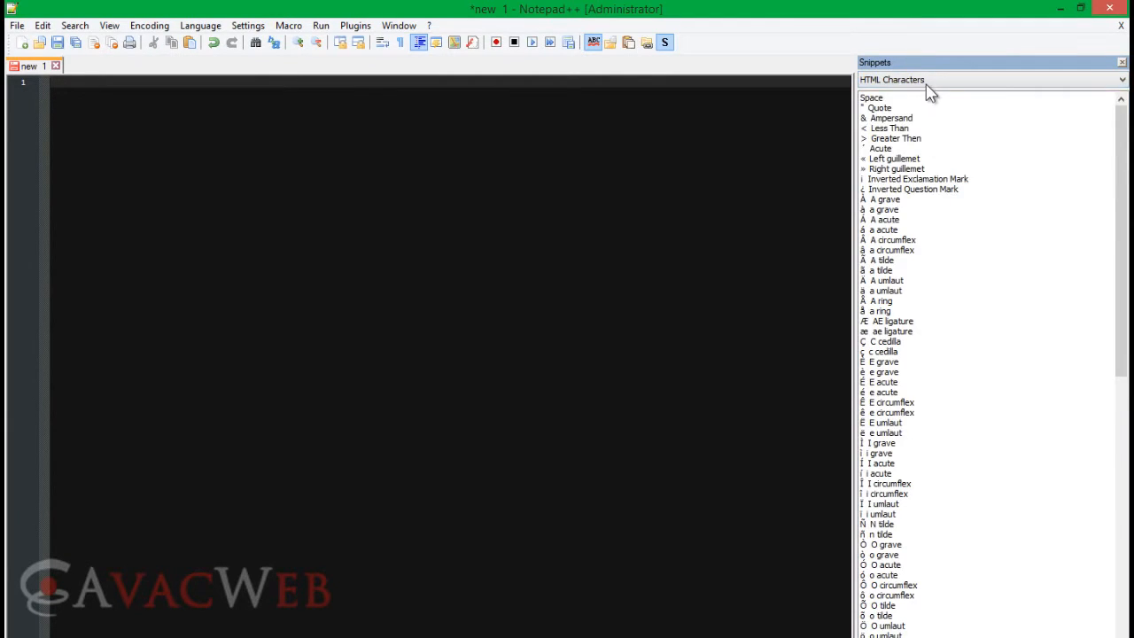
pyautogui.click(927, 82)
pyautogui.click(927, 145)
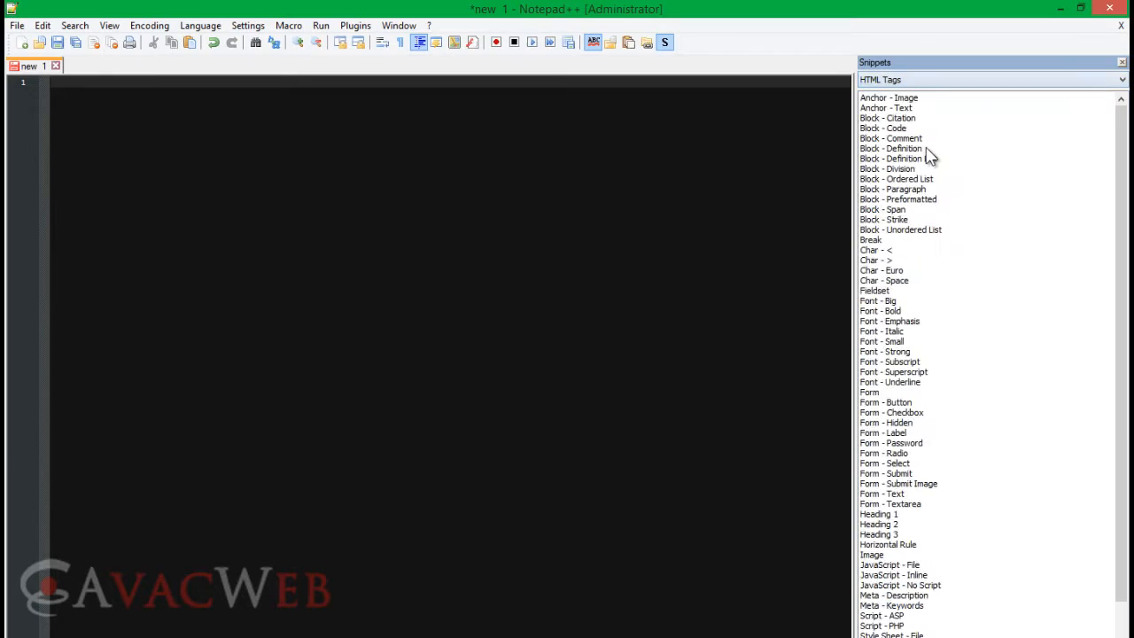
pyautogui.click(922, 87)
pyautogui.click(886, 195)
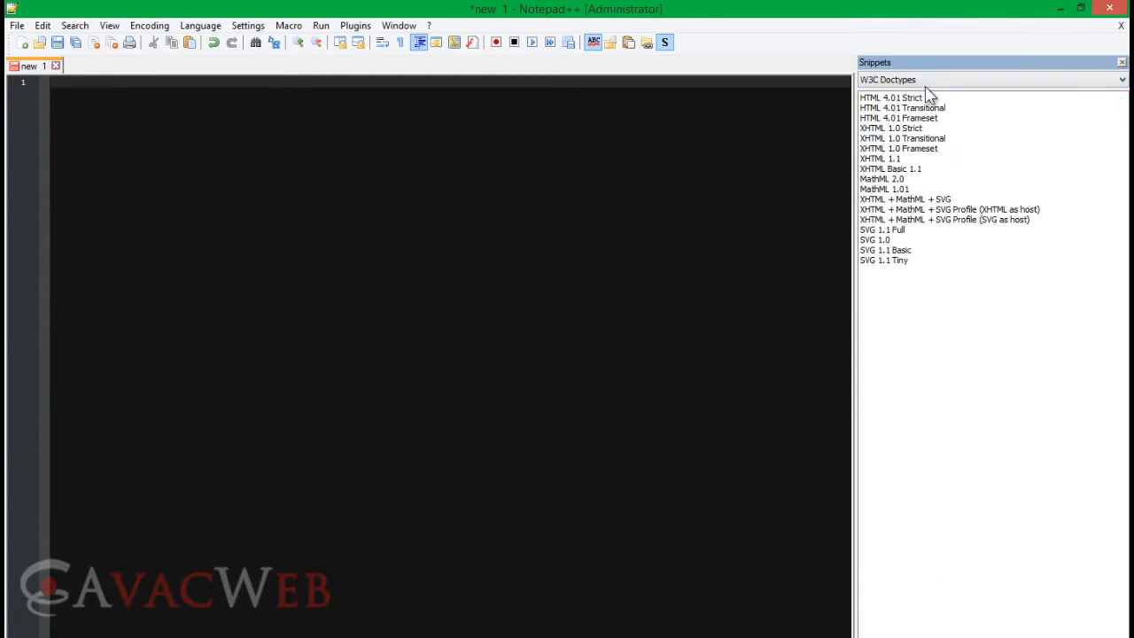
pyautogui.click(927, 83)
pyautogui.click(926, 195)
pyautogui.click(939, 80)
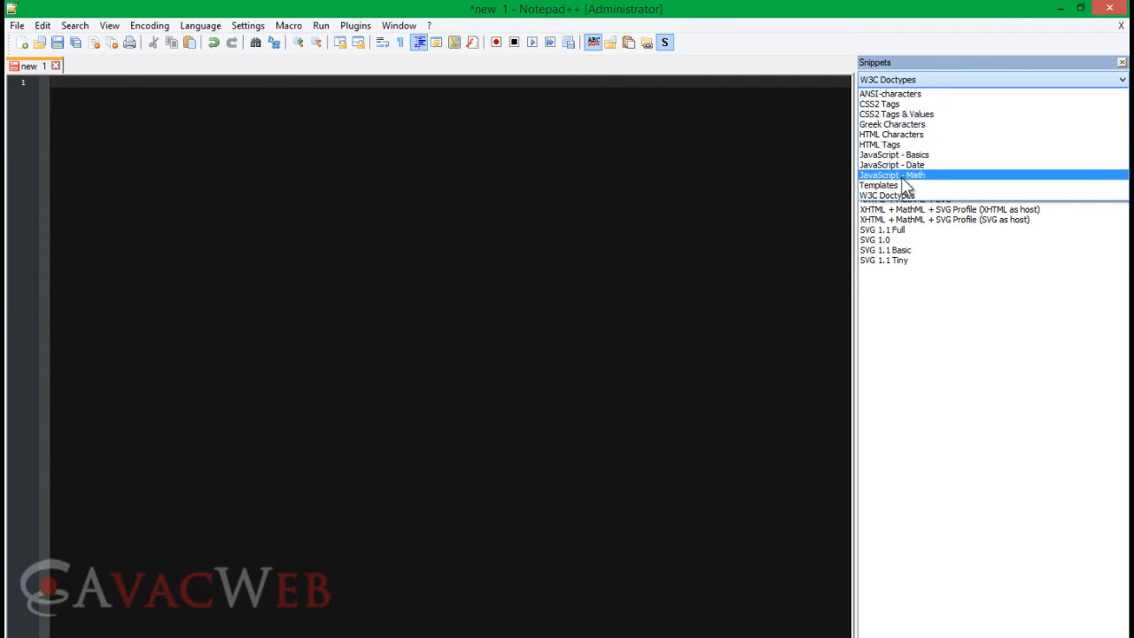
pyautogui.click(906, 184)
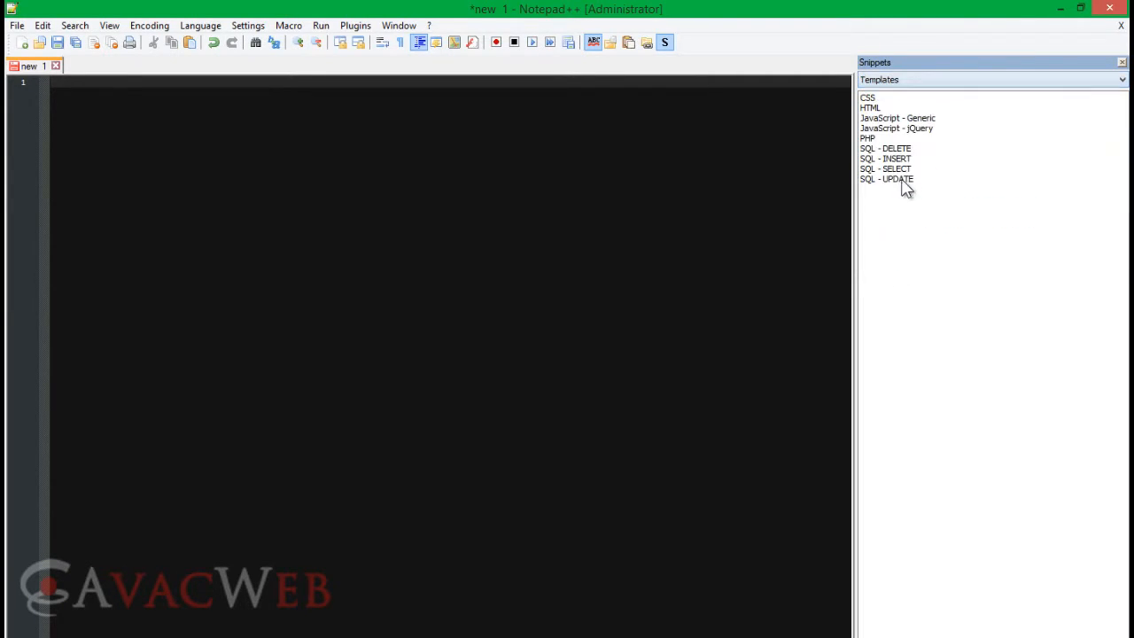
# Step: Insert the CSS template from the Snippets pane into the document and delete the inserted code
pyautogui.click(902, 81)
pyautogui.click(902, 81)
pyautogui.doubleClick(896, 97)
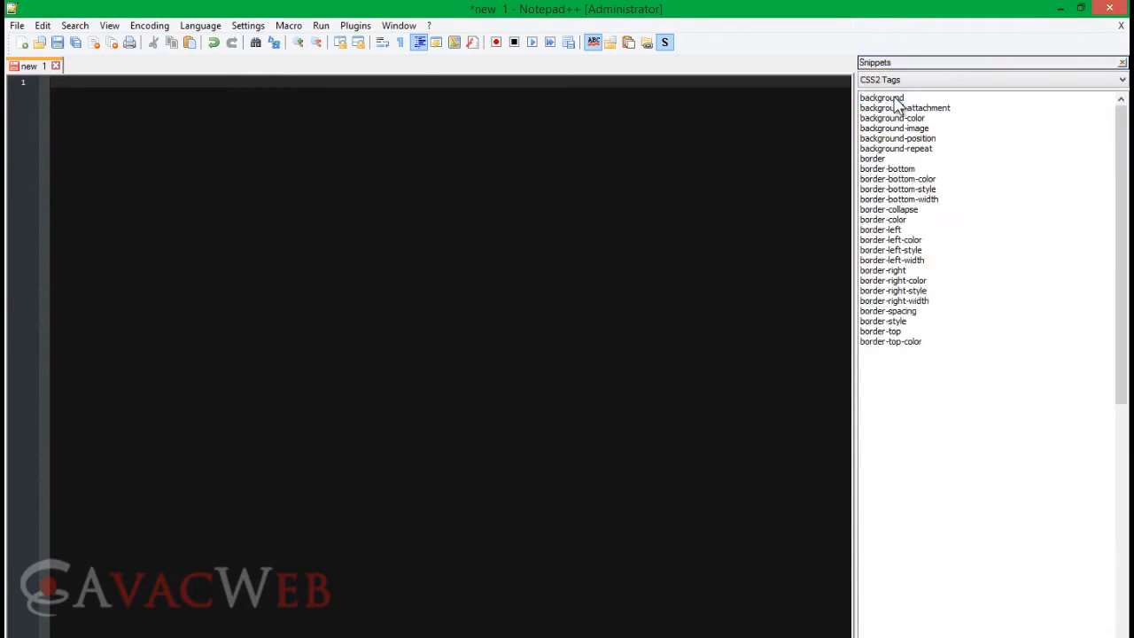
pyautogui.moveTo(87, 133)
pyautogui.mouseDown()
pyautogui.moveTo(110, 86)
pyautogui.moveTo(53, 83)
pyautogui.moveTo(76, 126)
pyautogui.moveTo(94, 124)
pyautogui.mouseUp()
pyautogui.click(63, 96)
pyautogui.press('Delete')
# Step: Return to the Templates snippets and look through the JavaScript, jQuery, PHP and SQL entries
pyautogui.click(924, 80)
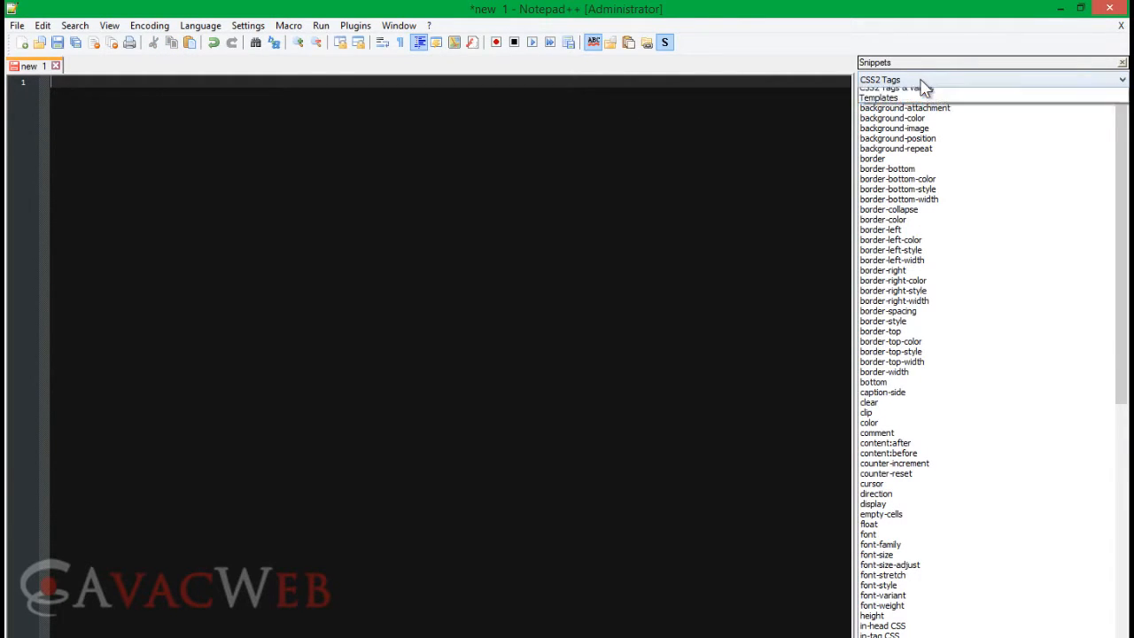
pyautogui.click(918, 125)
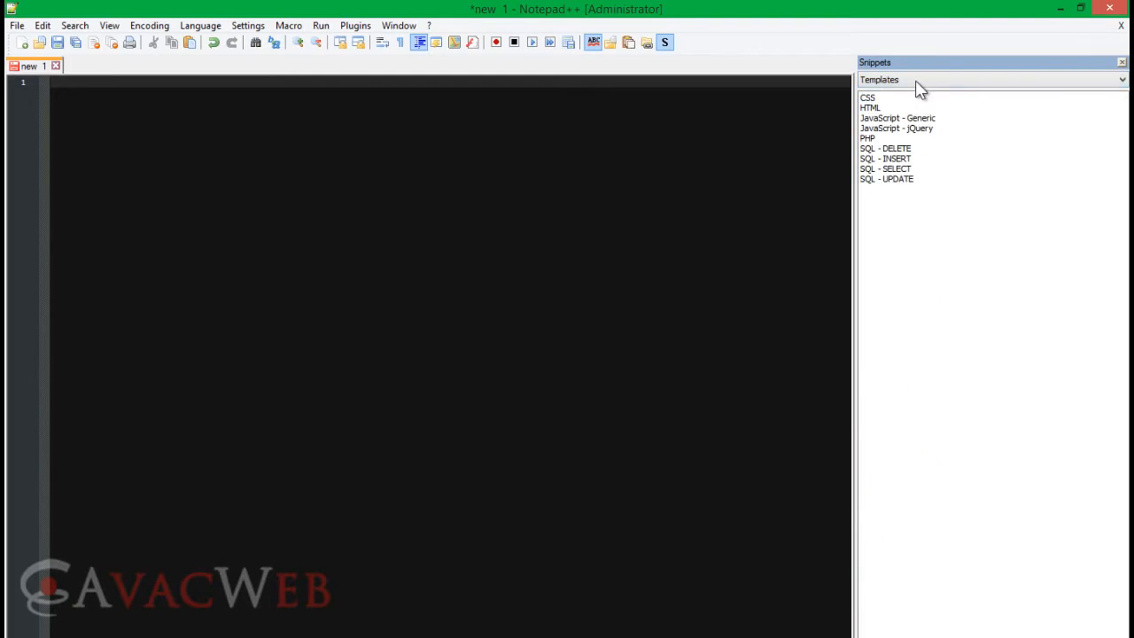
pyautogui.click(916, 82)
pyautogui.click(882, 124)
pyautogui.click(925, 121)
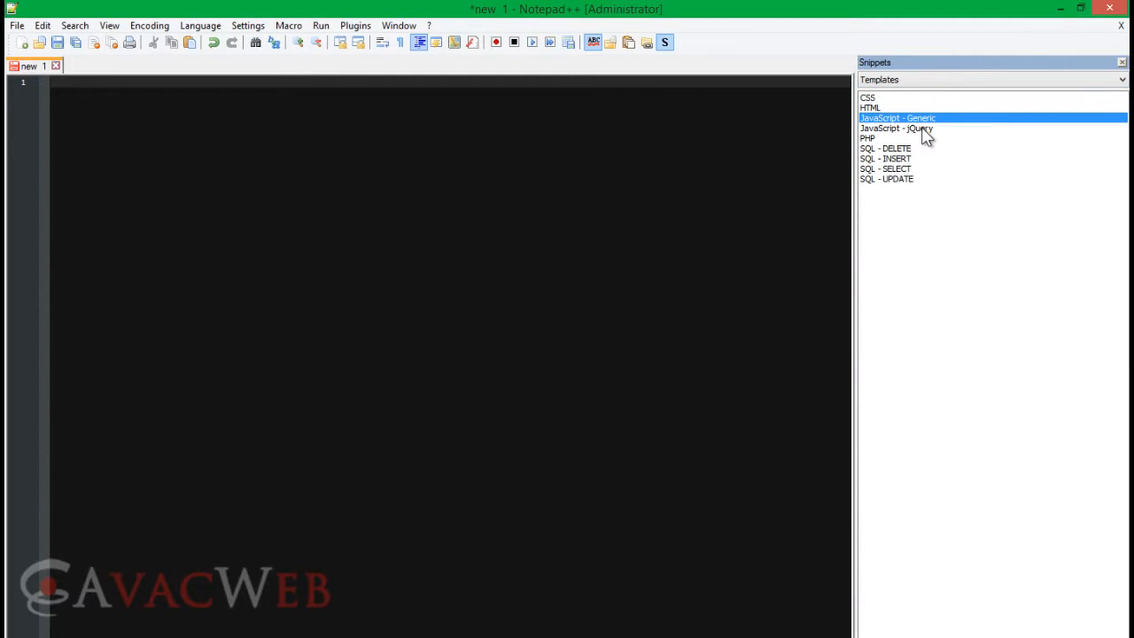
pyautogui.click(924, 129)
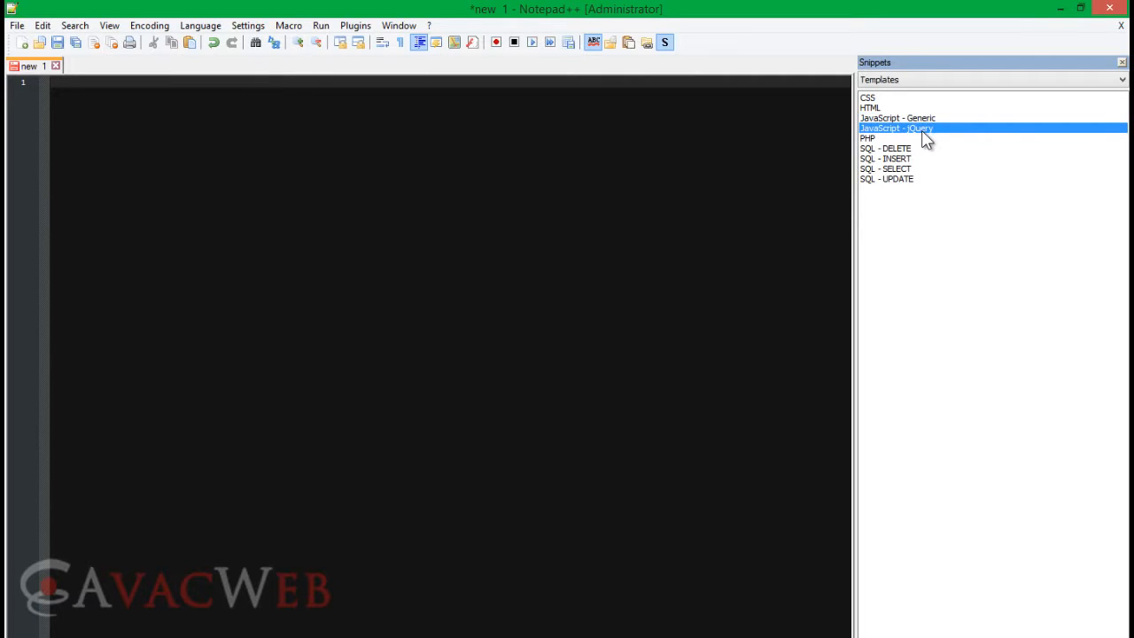
pyautogui.click(920, 139)
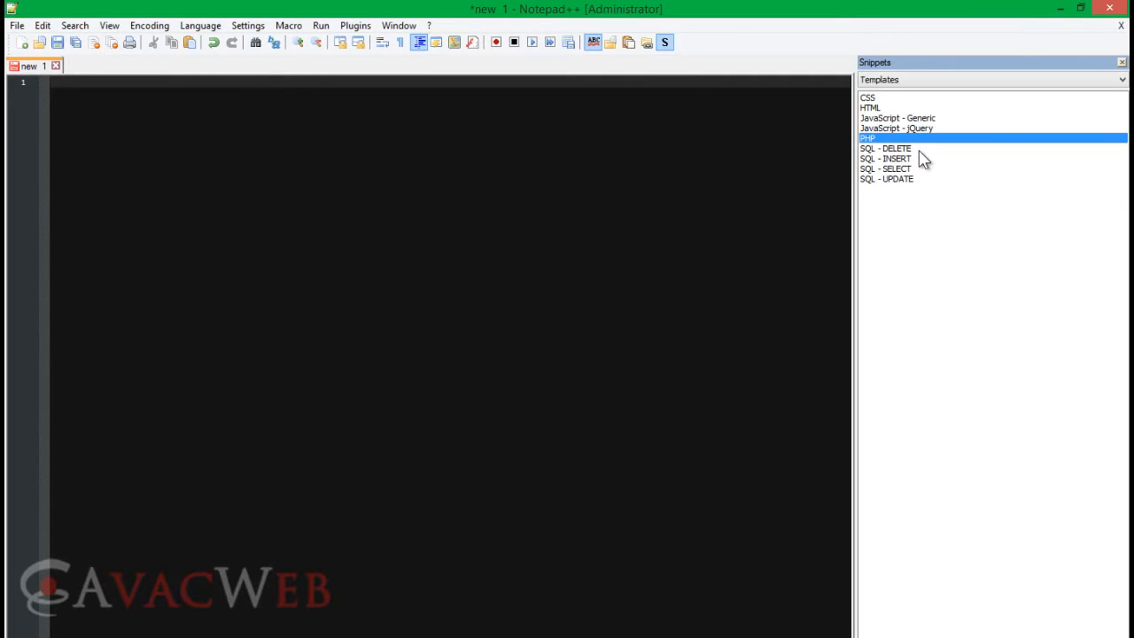
pyautogui.click(920, 150)
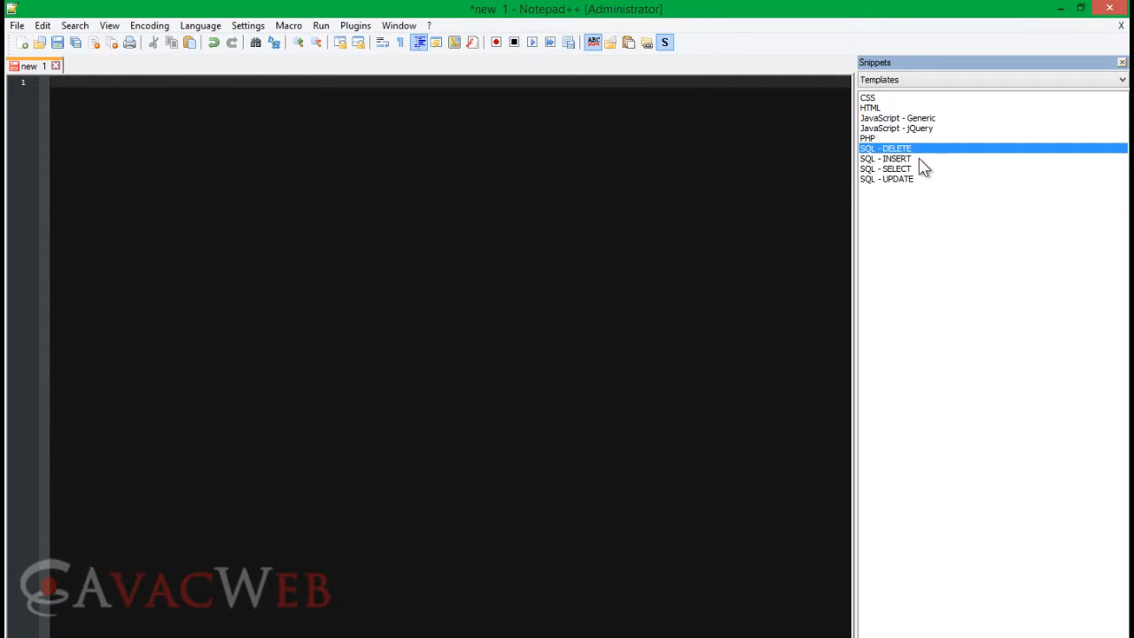
pyautogui.click(918, 159)
pyautogui.click(916, 169)
pyautogui.click(925, 179)
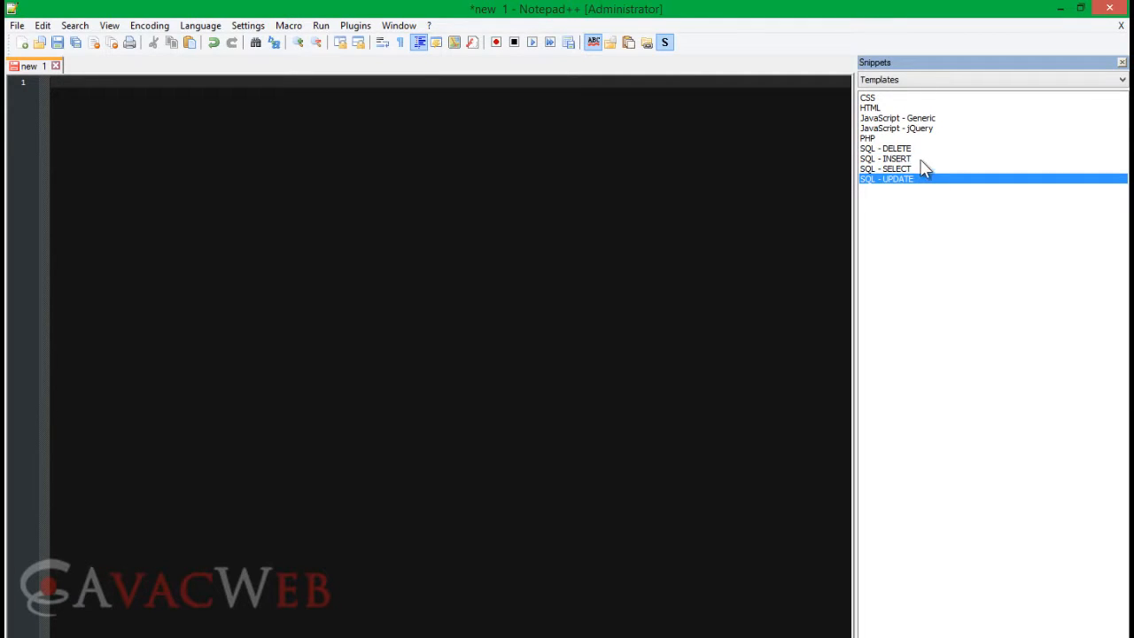
# Step: Switch the Snippets pane to the ANSI-characters category and look through its characters
pyautogui.click(925, 81)
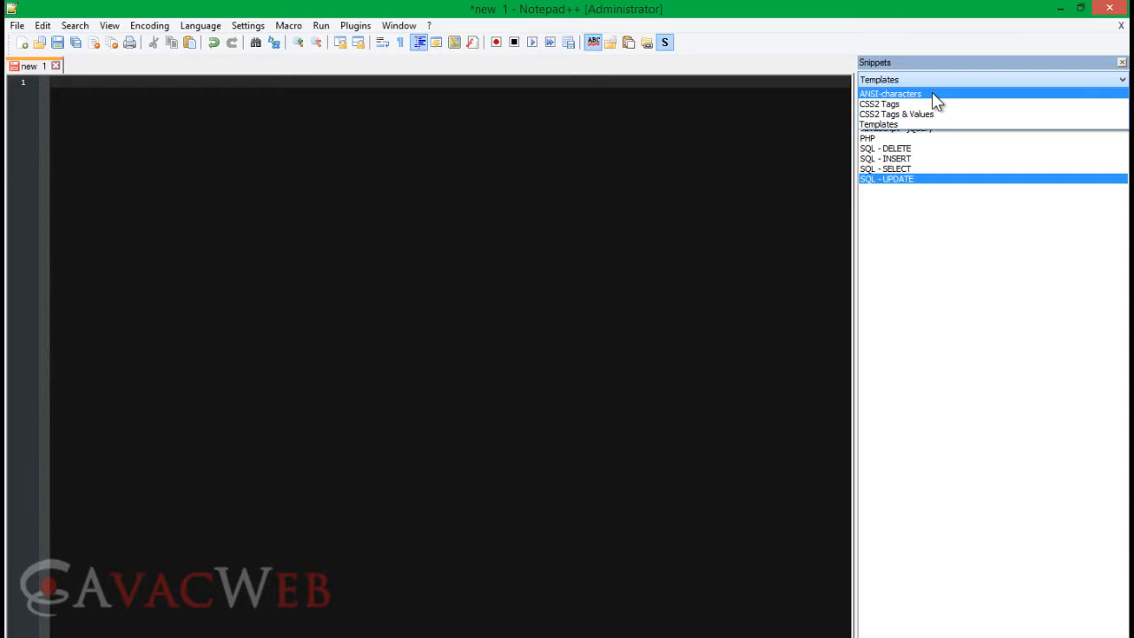
pyautogui.click(933, 95)
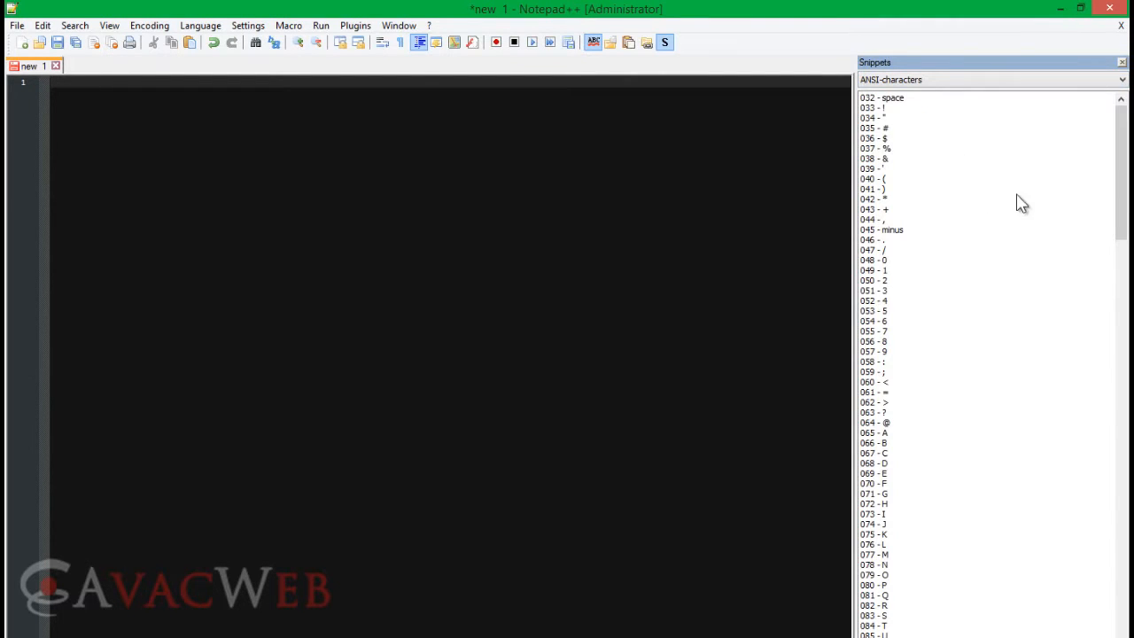
pyautogui.moveTo(1118, 156)
pyautogui.mouseDown()
pyautogui.moveTo(1114, 590)
pyautogui.moveTo(1107, 165)
pyautogui.mouseUp()
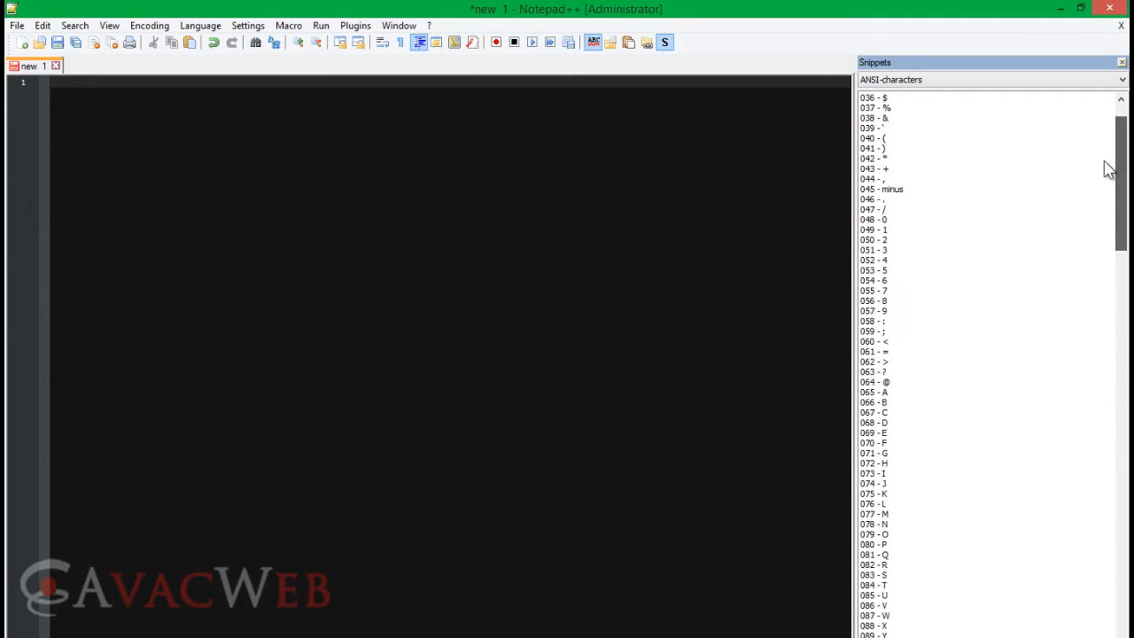
# Step: Insert the > character snippet into the document, remove it and try the snippet's Insert command
pyautogui.click(873, 364)
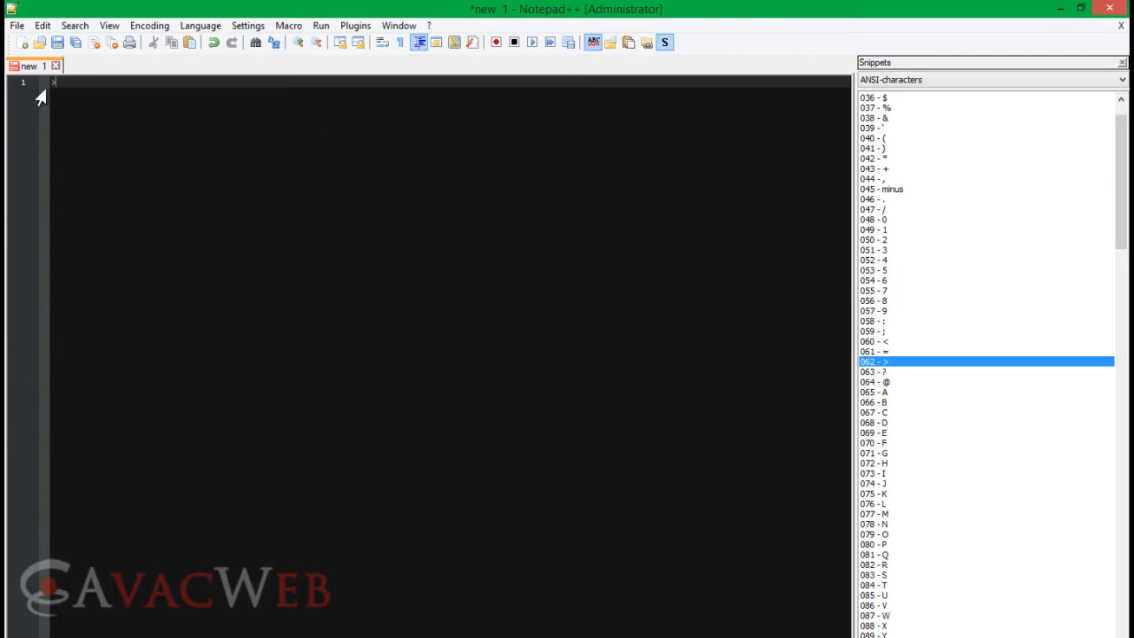
pyautogui.moveTo(58, 87); pyautogui.dragTo(41, 88)
pyautogui.rightClick(879, 365)
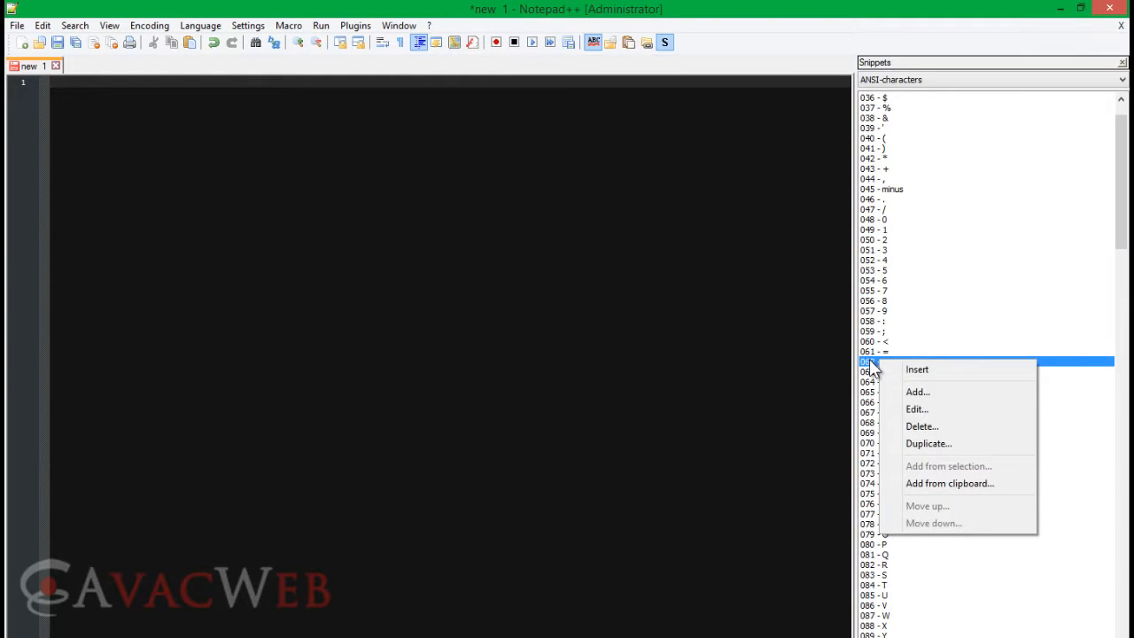
pyautogui.click(913, 370)
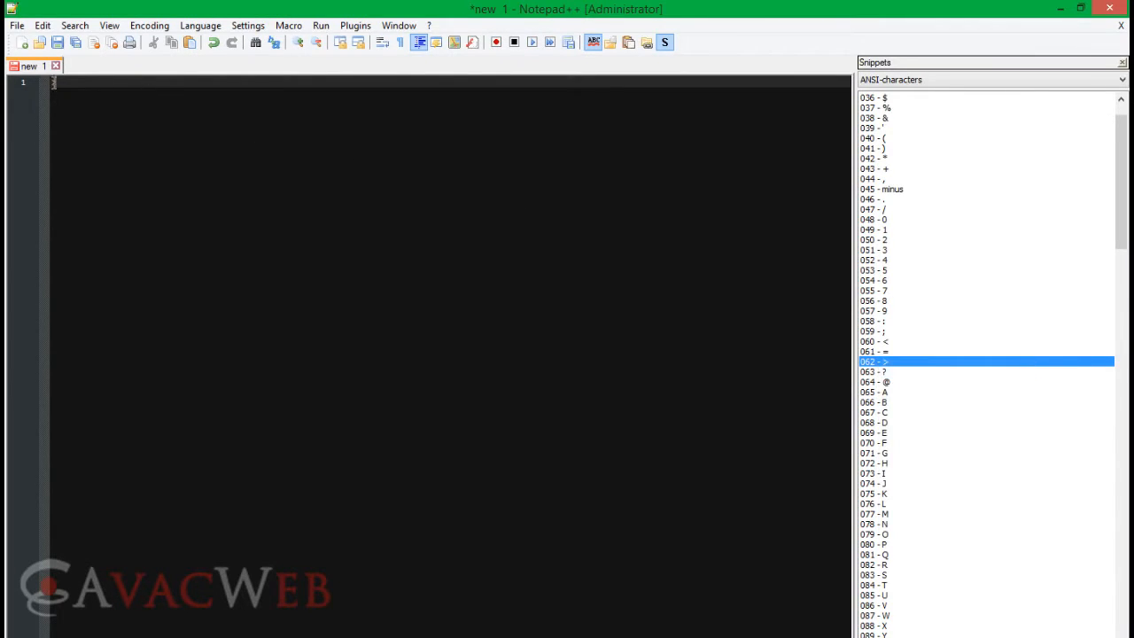
pyautogui.click(972, 82)
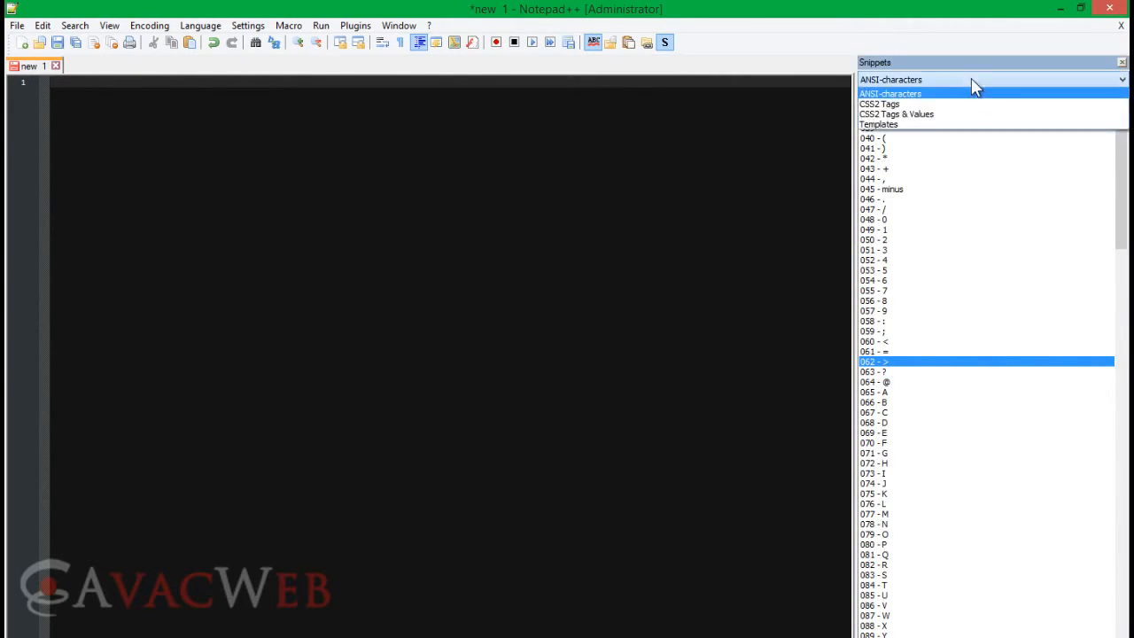
pyautogui.click(971, 80)
# Step: Show the Light Explorer plugin pane
pyautogui.click(354, 27)
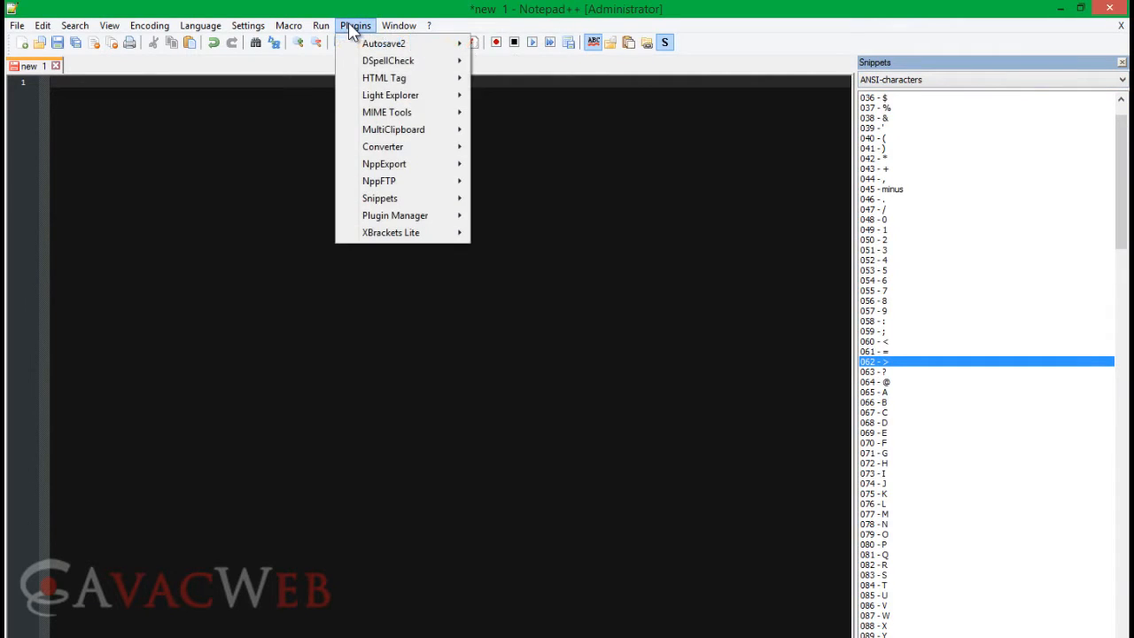
pyautogui.moveTo(417, 95)
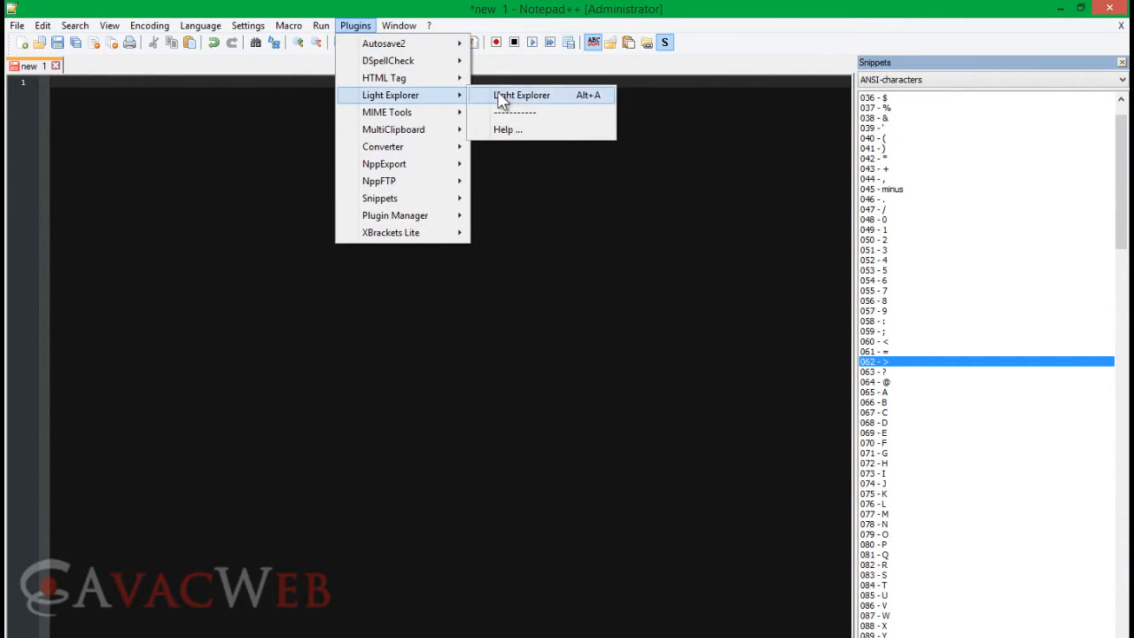
pyautogui.click(505, 99)
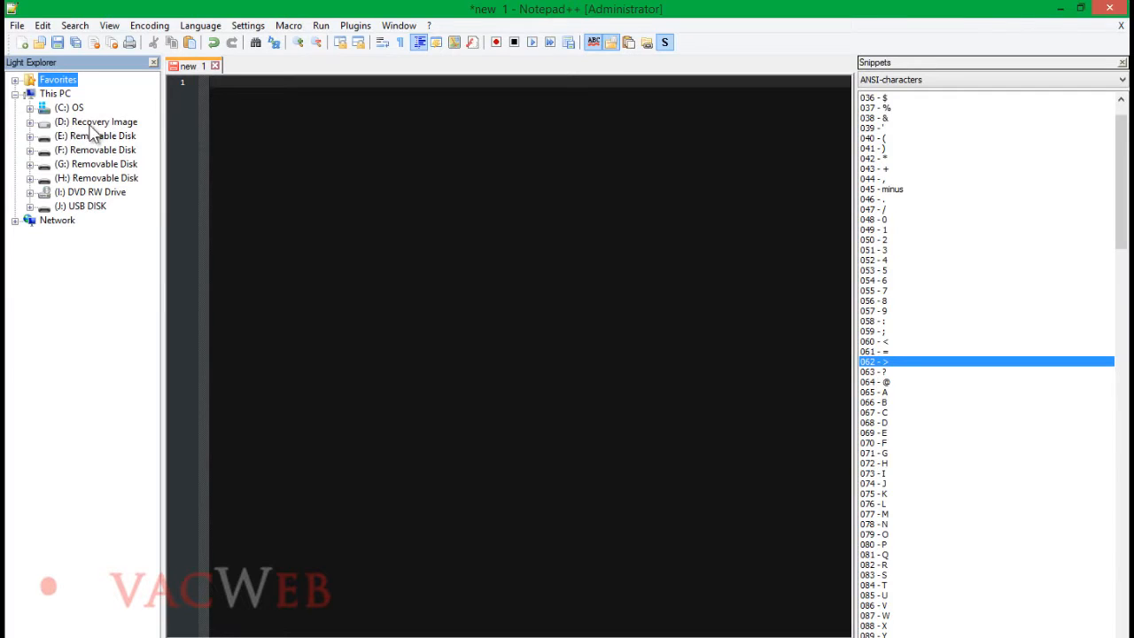
# Step: Check the C:, D: and E: drives in Light Explorer and collapse the This PC branch
pyautogui.click(29, 108)
pyautogui.click(30, 108)
pyautogui.click(30, 123)
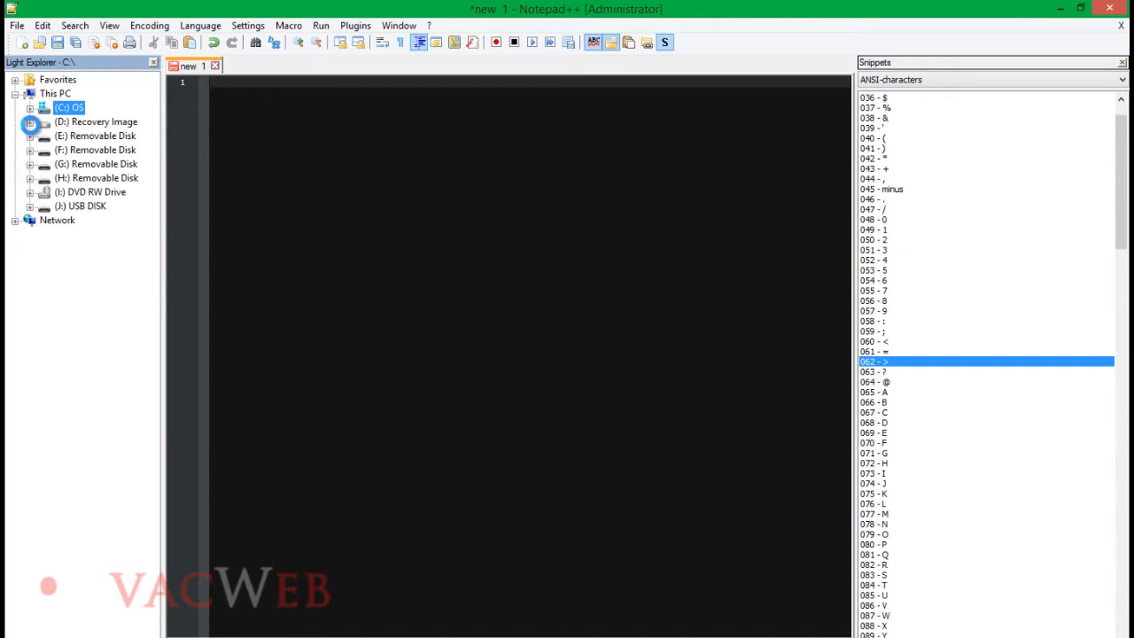
pyautogui.click(30, 123)
pyautogui.click(30, 137)
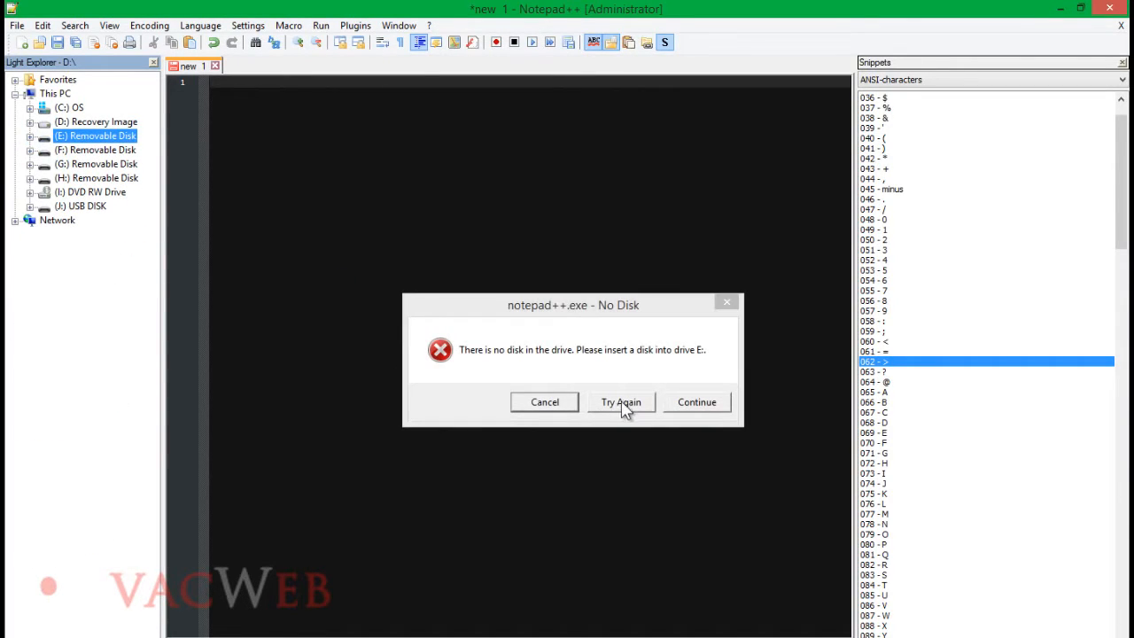
pyautogui.click(537, 402)
pyautogui.click(567, 402)
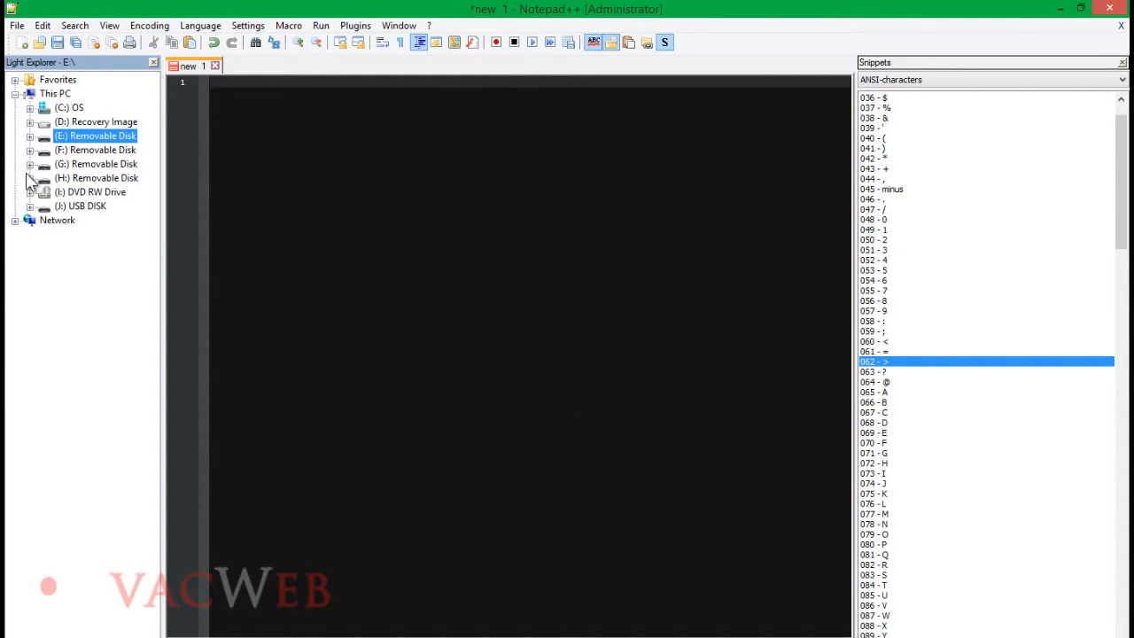
pyautogui.click(14, 93)
pyautogui.click(16, 81)
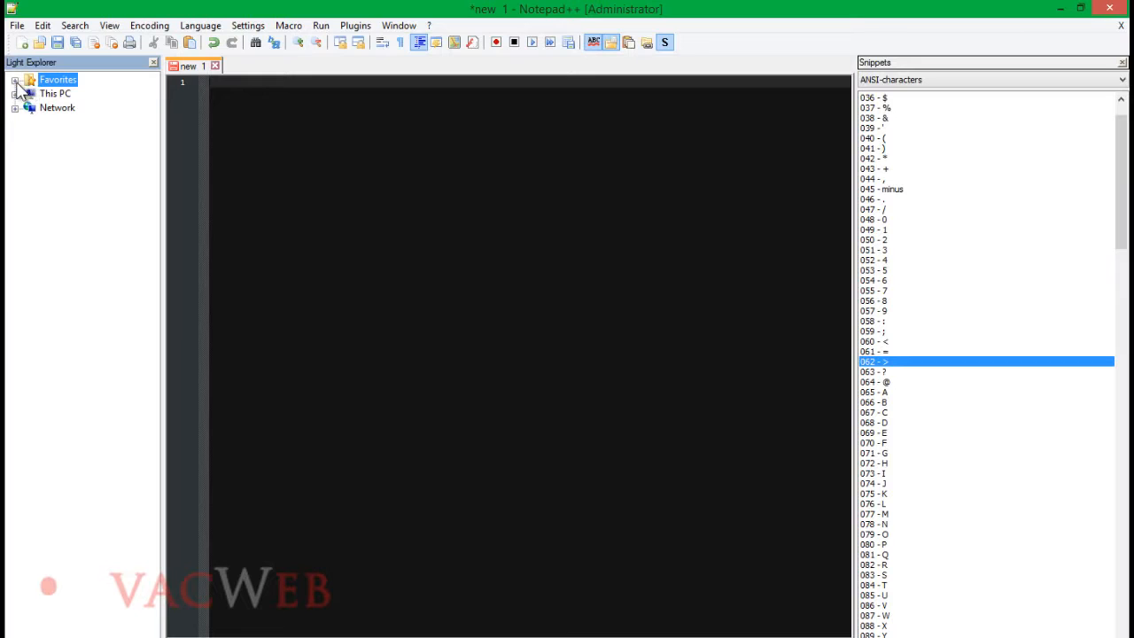
# Step: Close and reopen Light Explorer, and narrow the Snippets pane to enlarge the editing area
pyautogui.click(153, 63)
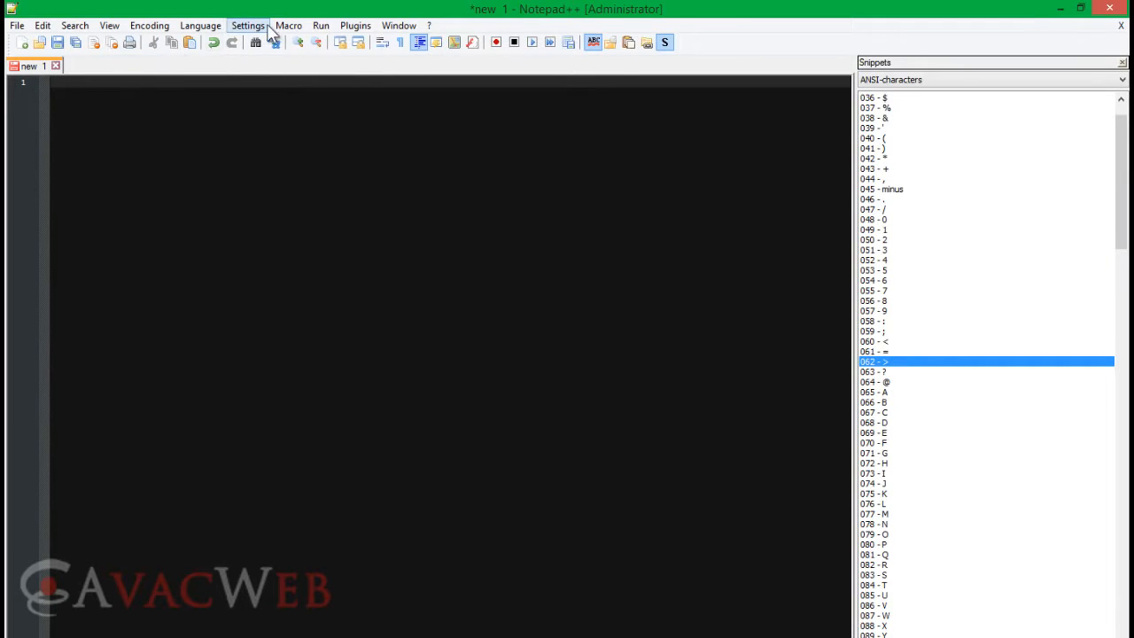
pyautogui.click(355, 25)
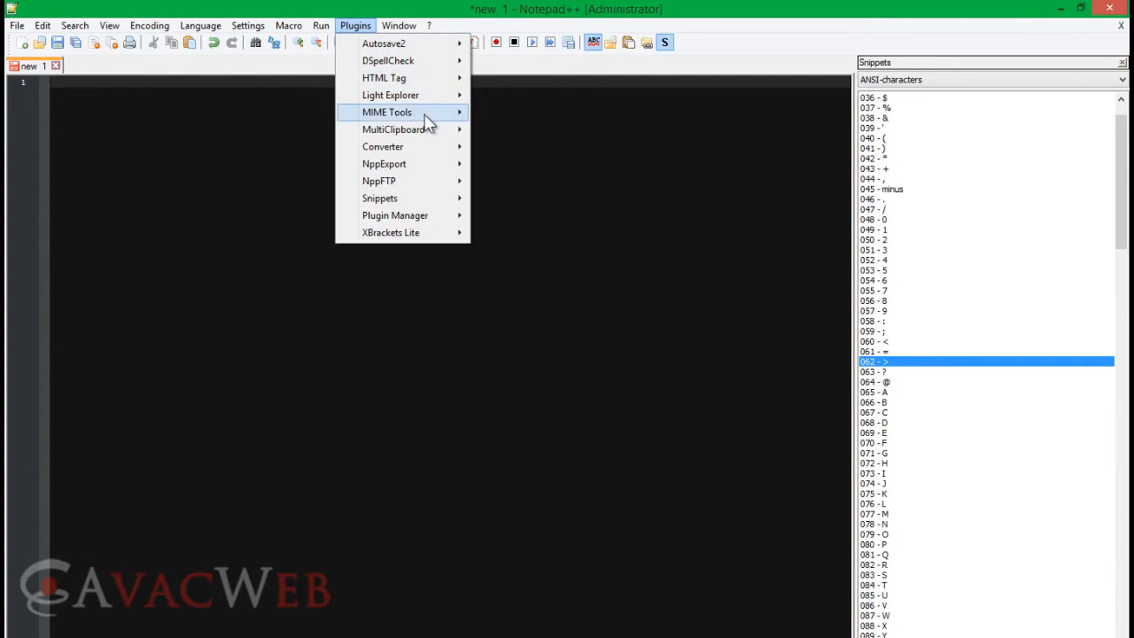
pyautogui.click(500, 94)
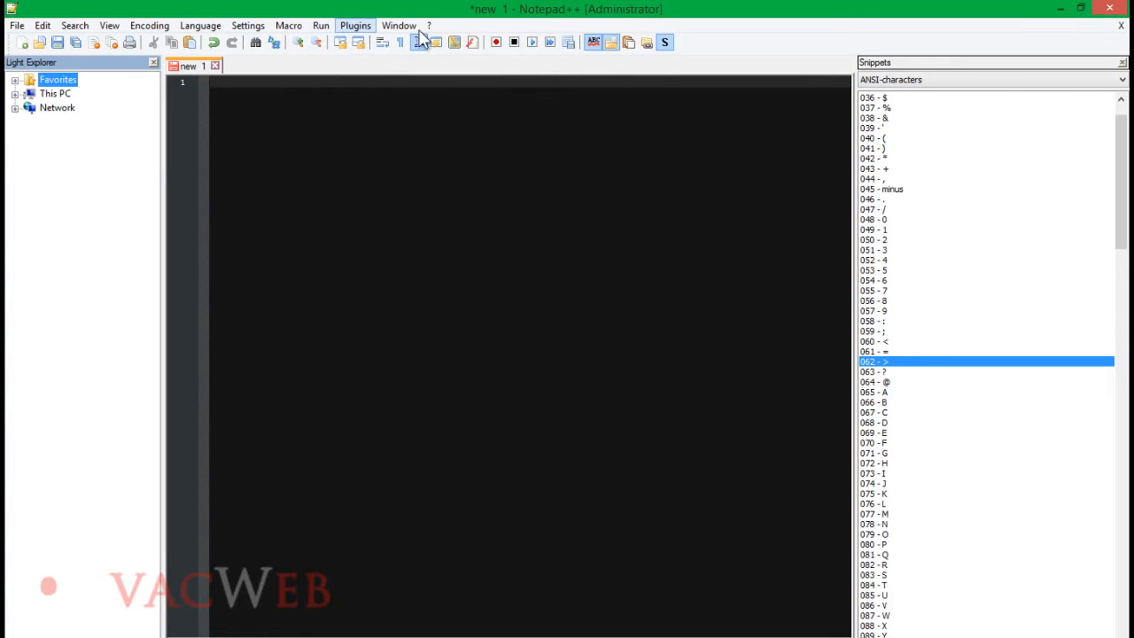
pyautogui.moveTo(855, 124); pyautogui.dragTo(1030, 125)
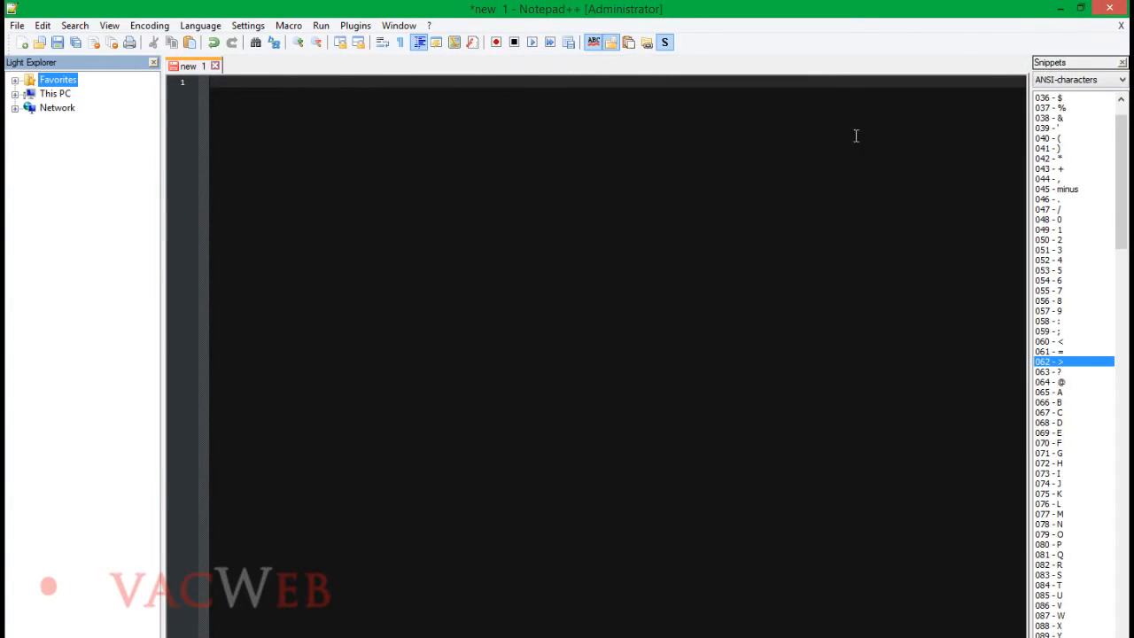
# Step: Narrow the Light Explorer pane and review the MultiClipboard options, accepting them as they are
pyautogui.moveTo(163, 131); pyautogui.dragTo(55, 139)
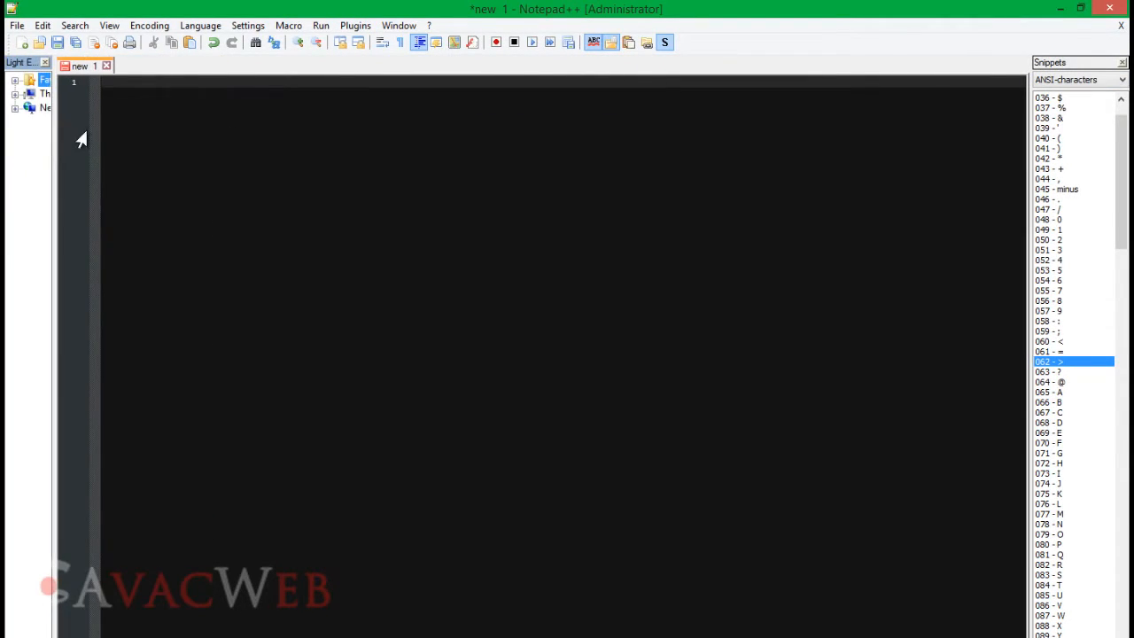
pyautogui.click(355, 25)
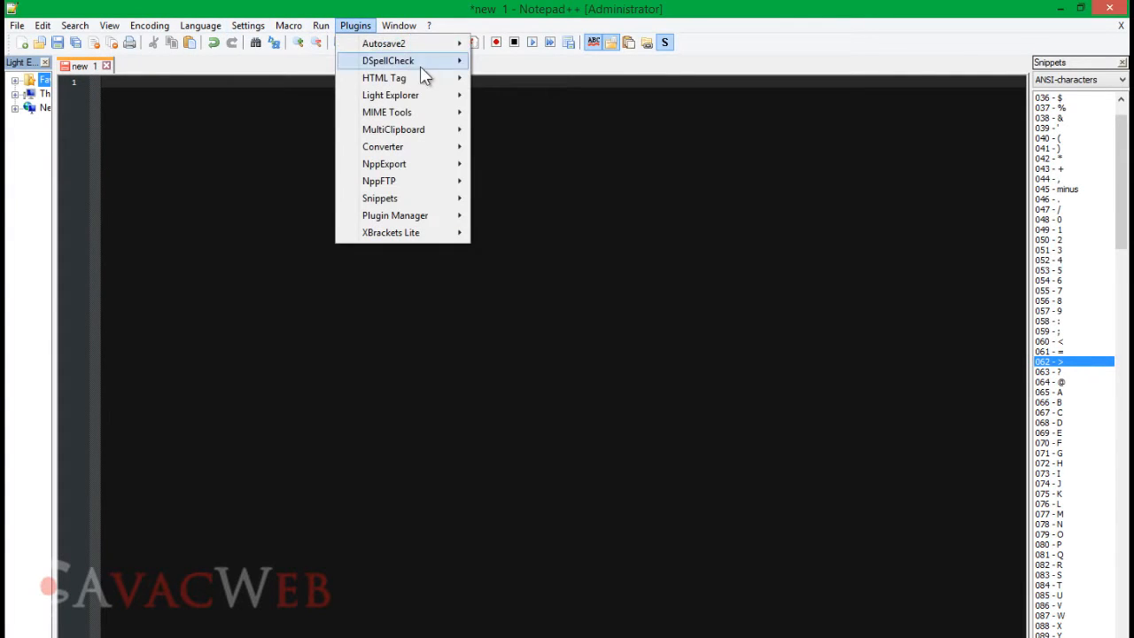
pyautogui.moveTo(431, 86)
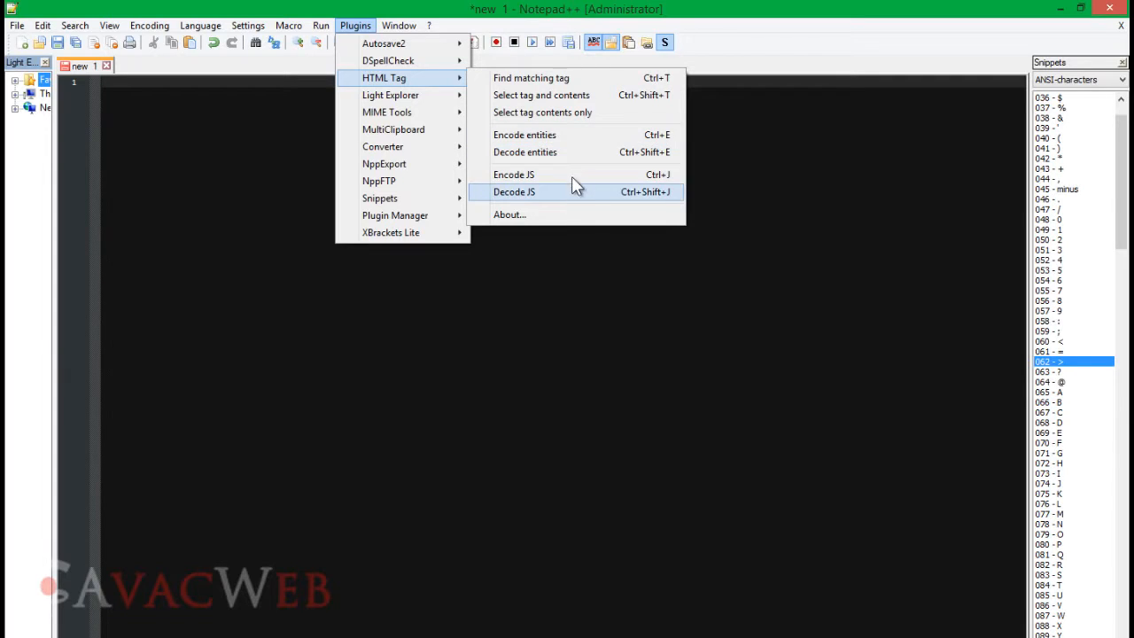
pyautogui.moveTo(456, 117)
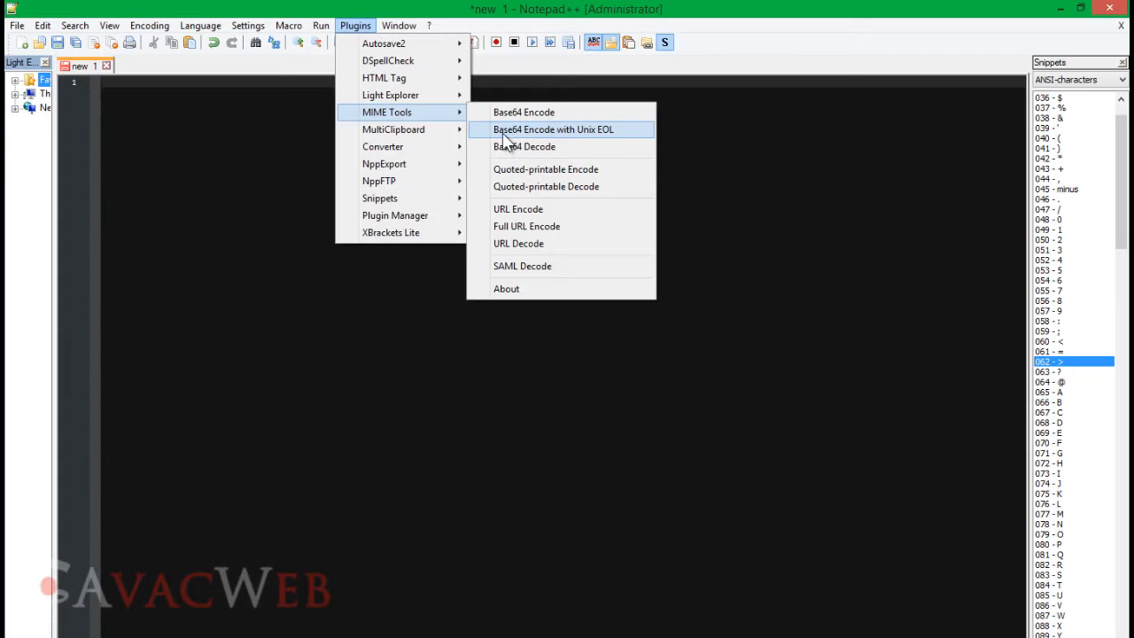
pyautogui.moveTo(446, 140)
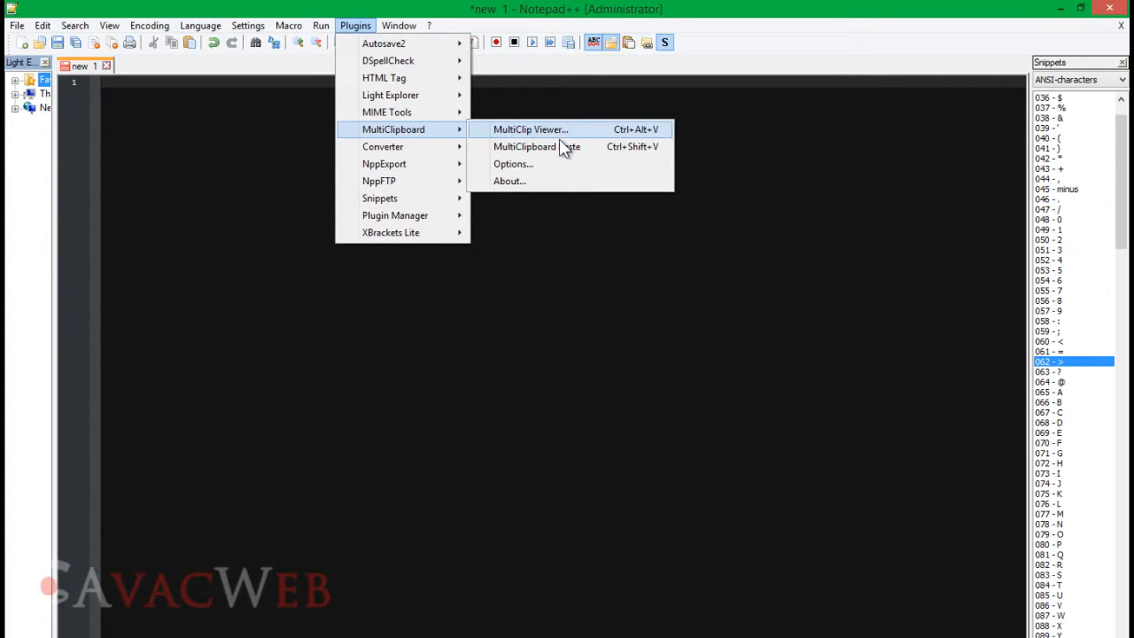
pyautogui.click(556, 165)
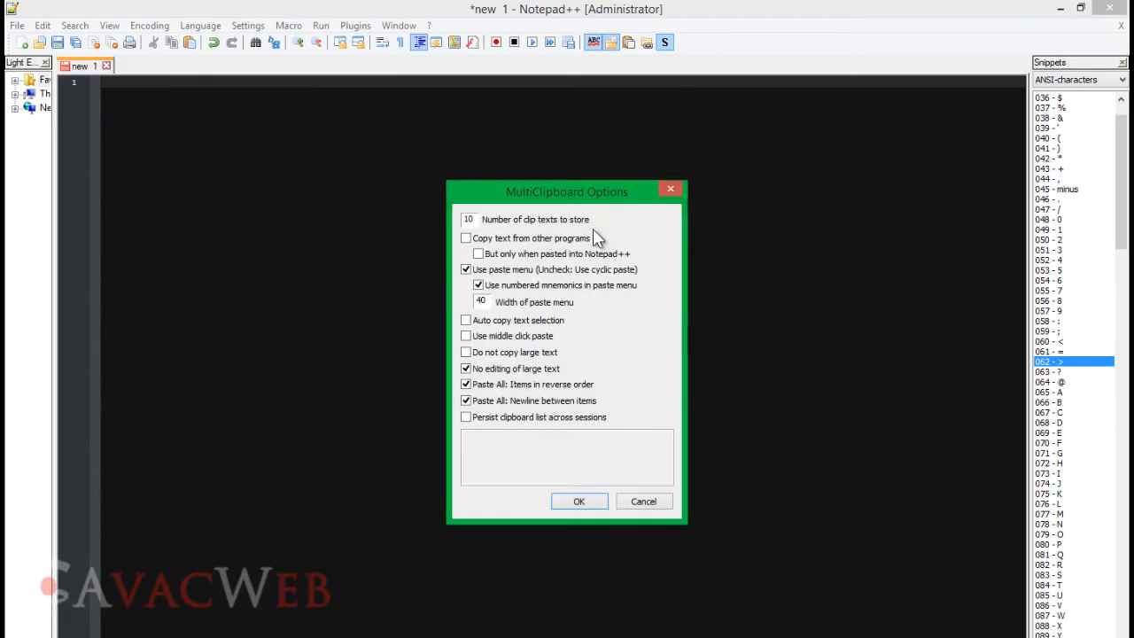
pyautogui.click(472, 220)
pyautogui.click(579, 501)
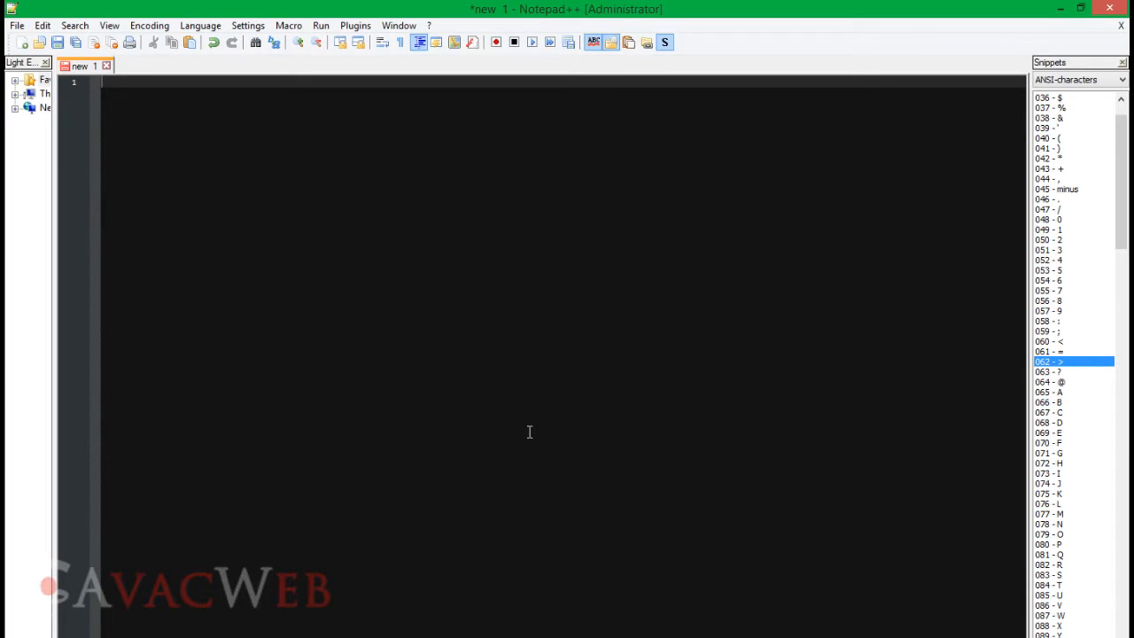
# Step: Enter HTML, CSS and JavaScript on separate lines of the document, with a blank line between each
pyautogui.write('HTML')
pyautogui.press('Return')
pyautogui.write('SS')
pyautogui.press('Return')
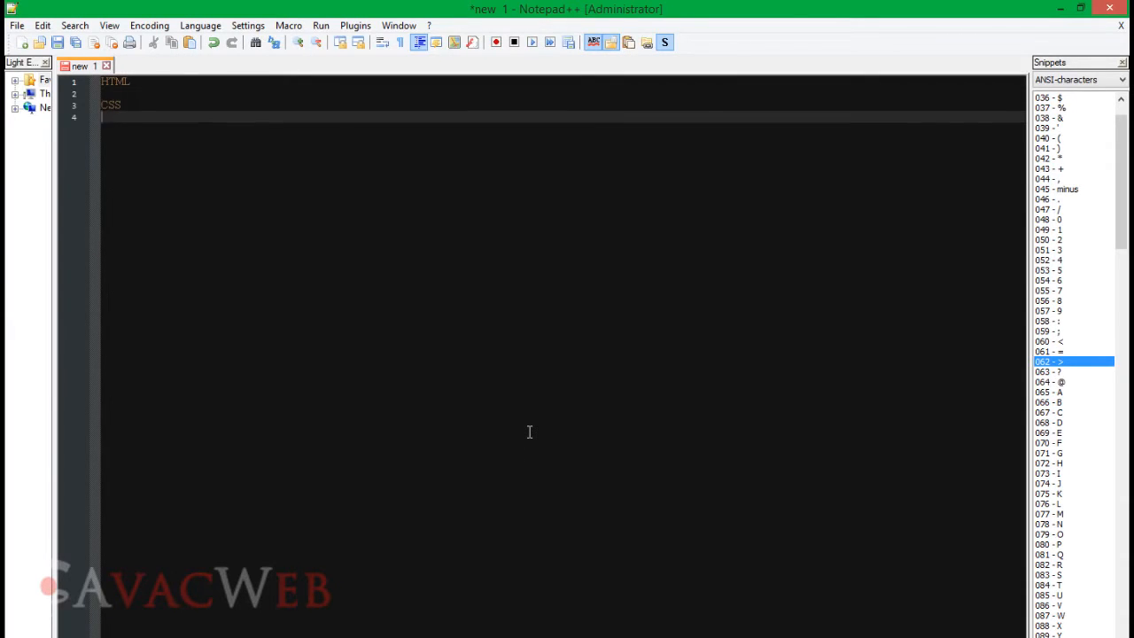
pyautogui.press('Return')
pyautogui.write('JavaS')
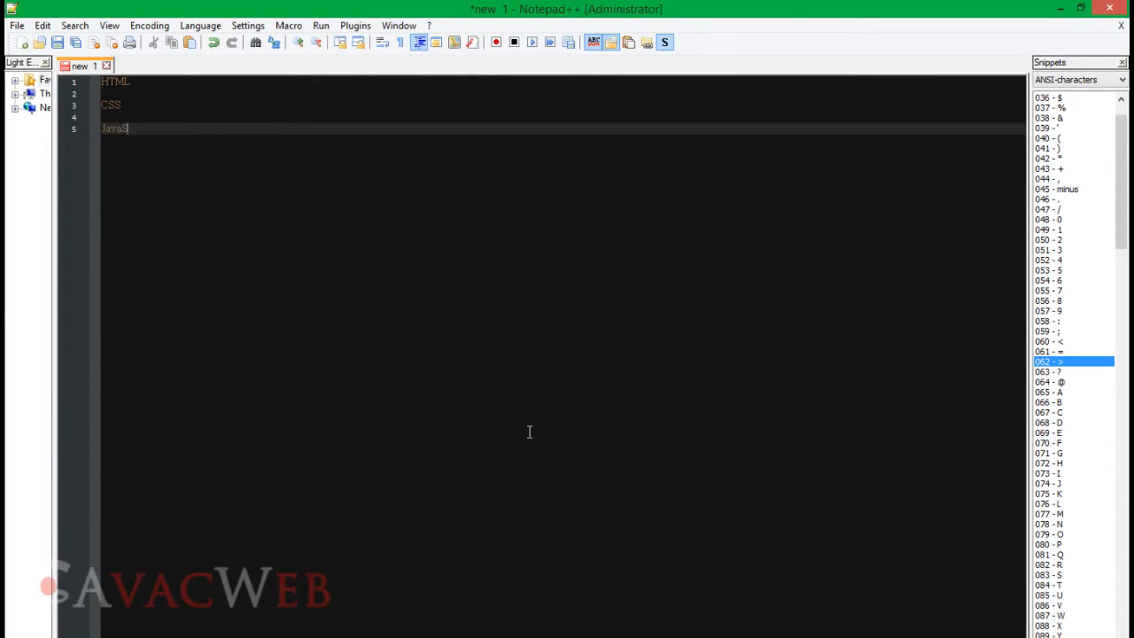
pyautogui.write('crip')
# Step: Copy the words JavaScript, CSS and HTML one after another into the MultiClipboard history
pyautogui.hotkey('shift', 'Left')
pyautogui.hotkey('shift', 'Left')
pyautogui.hotkey('shift', 'Left')
pyautogui.hotkey('shift', 'Left')
pyautogui.hotkey('shift', 'Left')
pyautogui.hotkey('shift', 'Left')
pyautogui.hotkey('shift', 'Left')
pyautogui.hotkey('shift', 'Left')
pyautogui.hotkey('shift', 'Left')
pyautogui.hotkey('shift', 'Left')
pyautogui.press('Up')
pyautogui.press('Up')
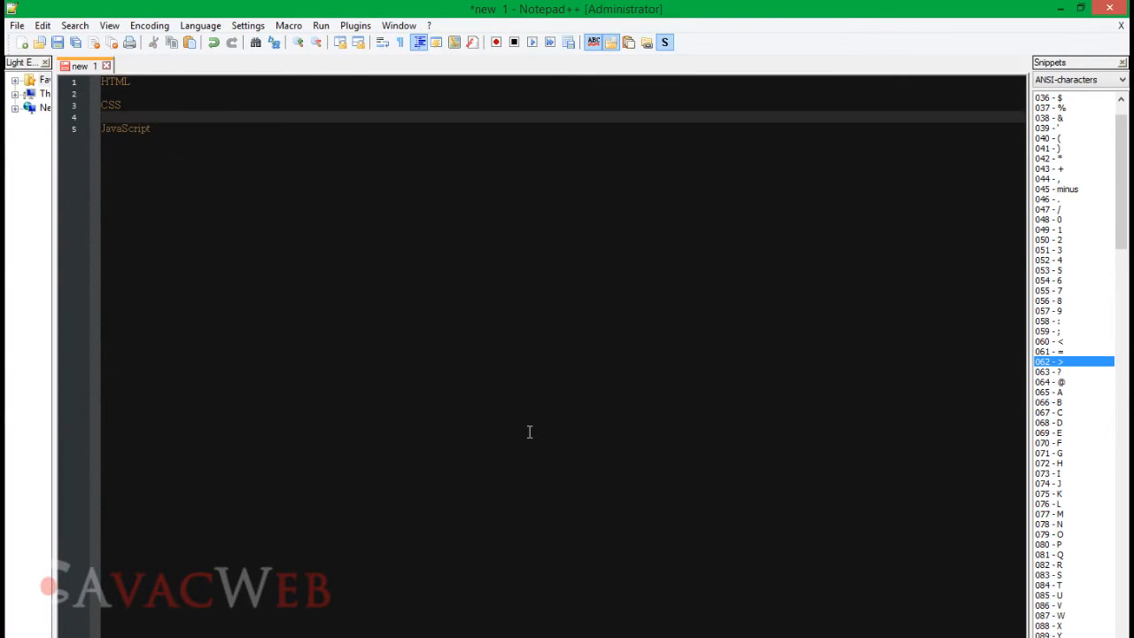
pyautogui.press('Down')
pyautogui.press('Up')
pyautogui.hotkey('shift', 'Left')
pyautogui.hotkey('shift', 'Left')
pyautogui.hotkey('shift', 'Left')
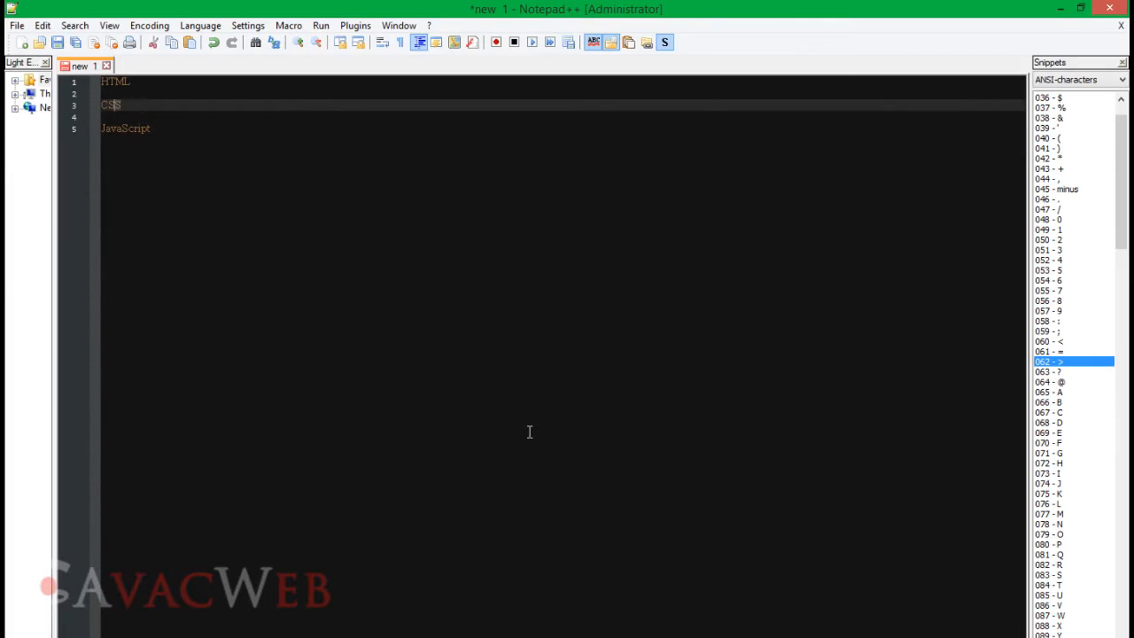
pyautogui.press('Up')
pyautogui.press('Up')
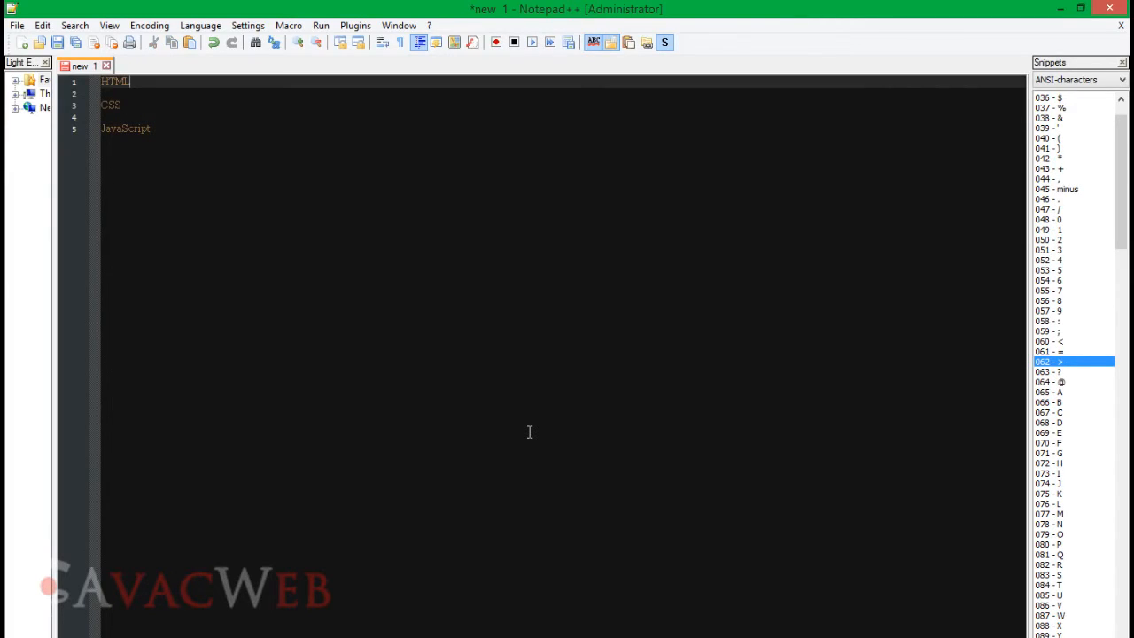
pyautogui.hotkey('shift', 'Left')
pyautogui.hotkey('shift', 'Left')
pyautogui.hotkey('shift', 'Left')
pyautogui.hotkey('shift', 'Left')
pyautogui.hotkey('ctrl', 'c')
# Step: Paste JavaScript and HTML below the existing lines using MultiClipboard Paste, and clear the whole document
pyautogui.press('Down')
pyautogui.press('Down')
pyautogui.press('Down')
pyautogui.press('Down')
pyautogui.press('End')
pyautogui.press('Return')
pyautogui.press('Return')
pyautogui.press('Return')
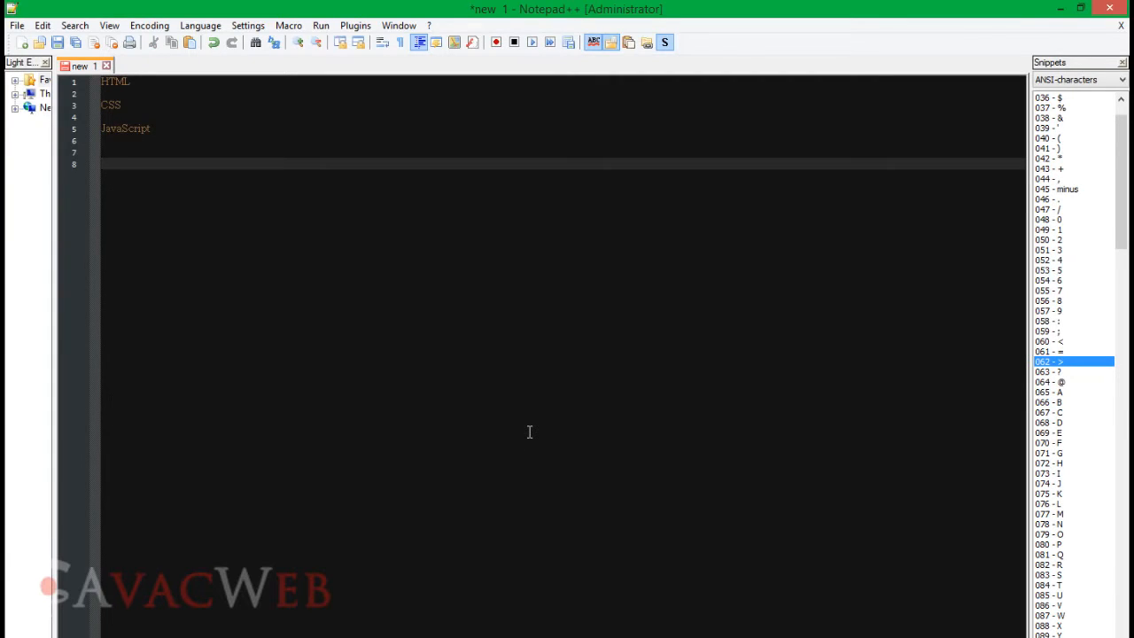
pyautogui.hotkey('ctrl', 'shift', 'v')
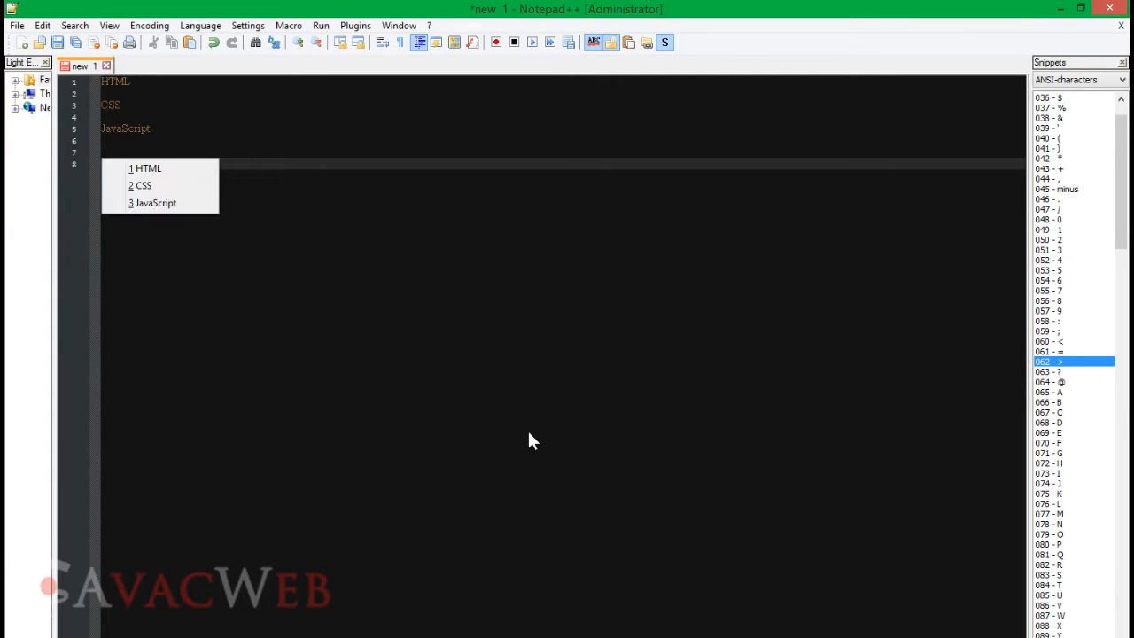
pyautogui.doubleClick(180, 202)
pyautogui.press('Return')
pyautogui.press('Return')
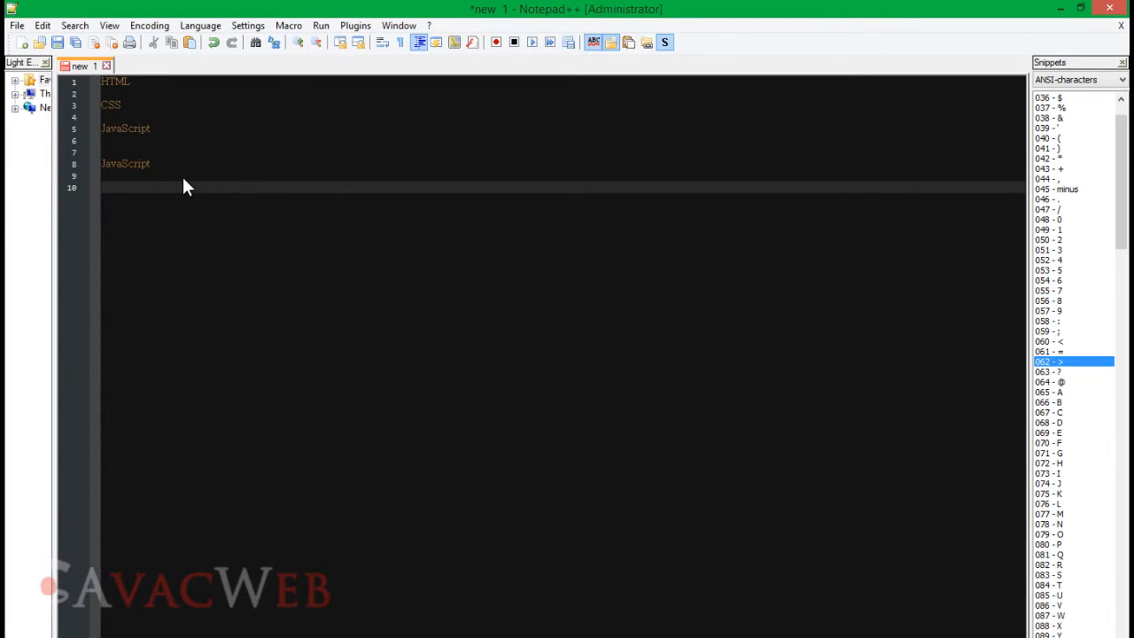
pyautogui.hotkey('ctrl', 'shift', 'v')
pyautogui.doubleClick(183, 211)
pyautogui.hotkey('ctrl', 'a')
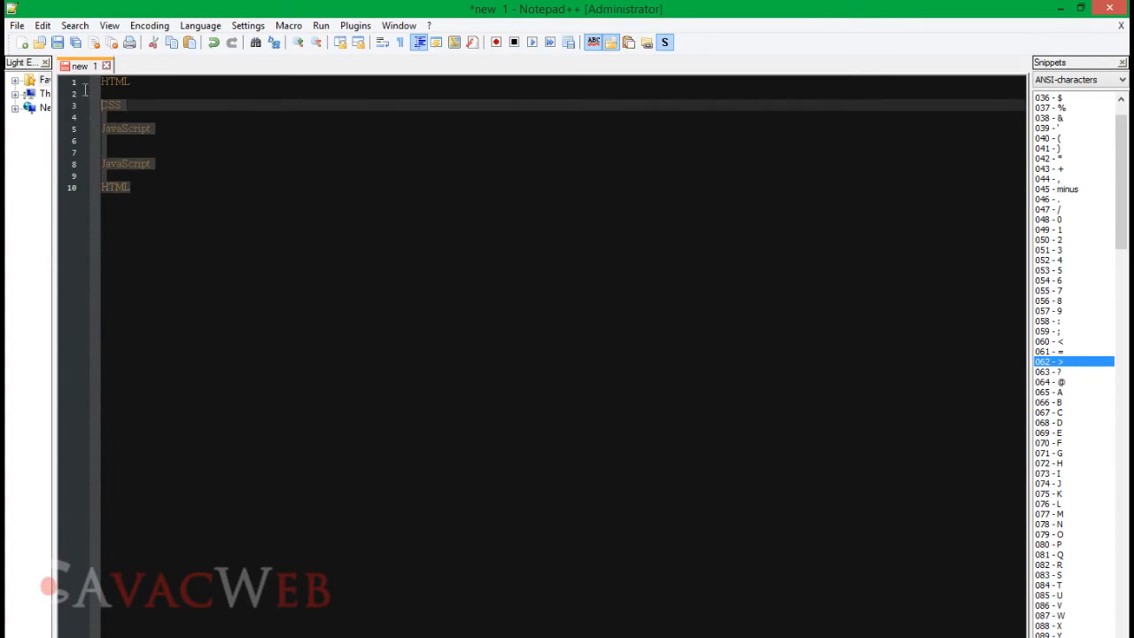
pyautogui.press('Delete')
# Step: Turn on Autocomplete brackets in the XBrackets Lite plugin
pyautogui.click(352, 29)
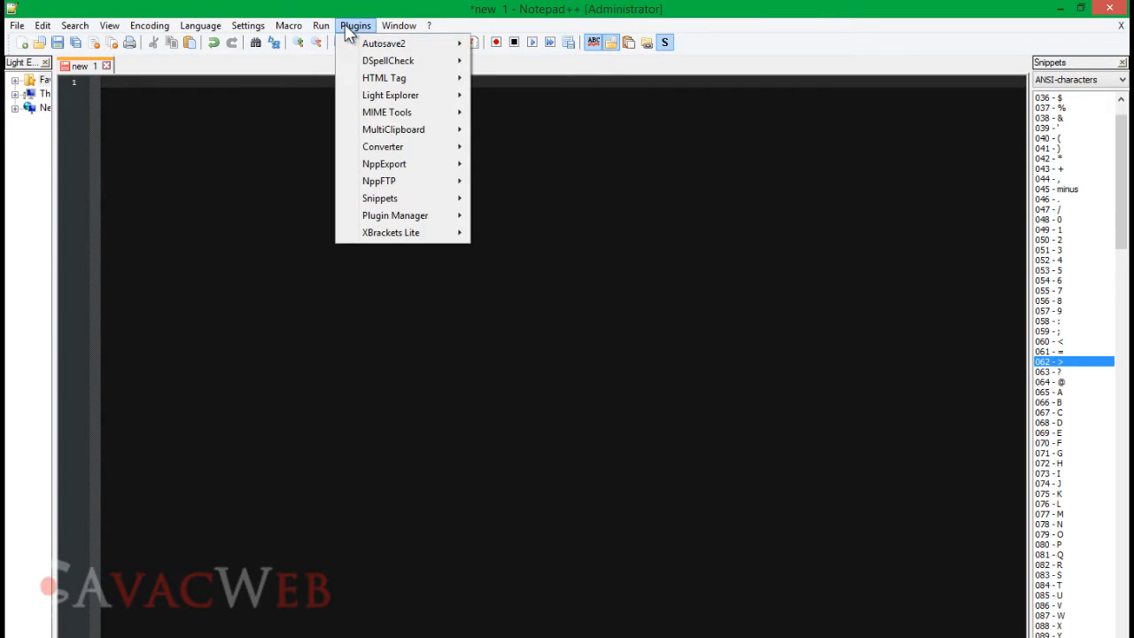
pyautogui.moveTo(399, 149)
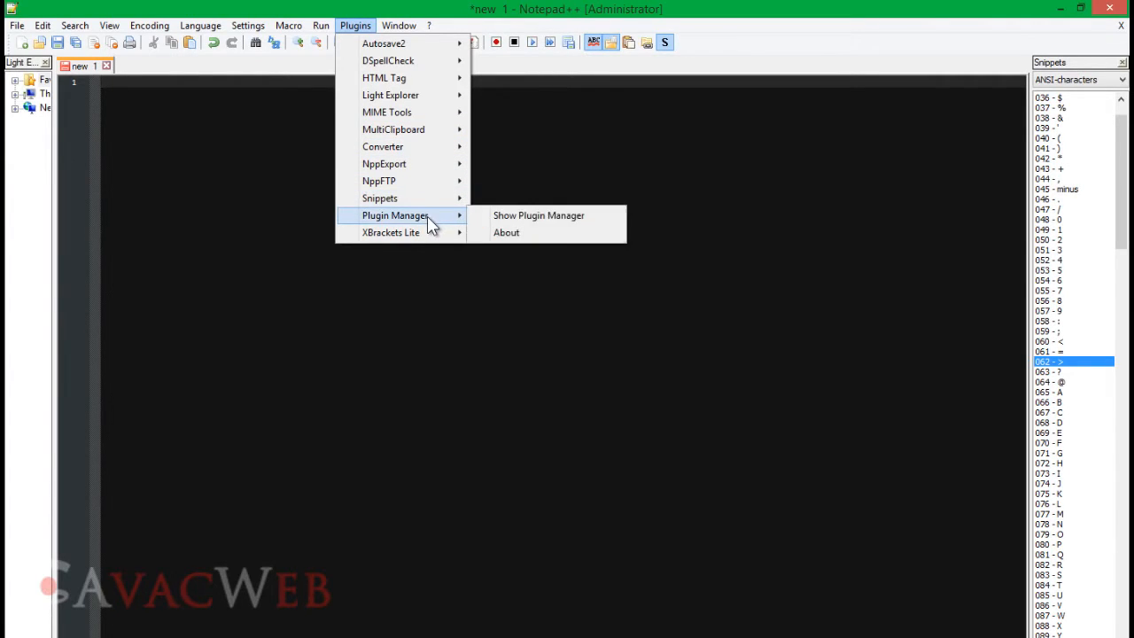
pyautogui.moveTo(432, 238)
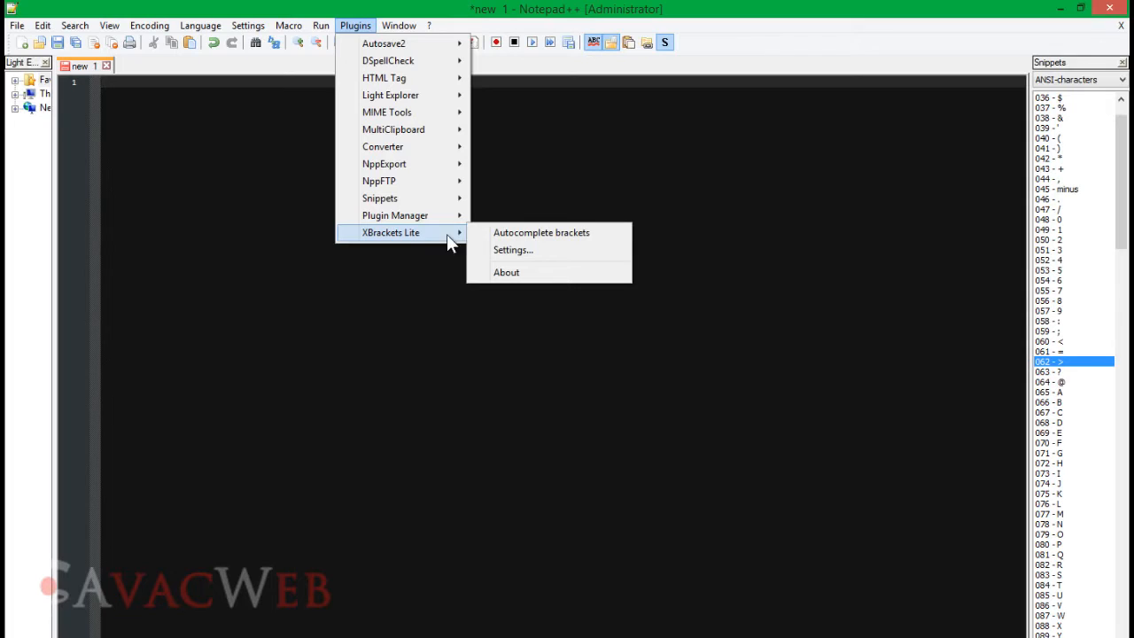
pyautogui.click(503, 235)
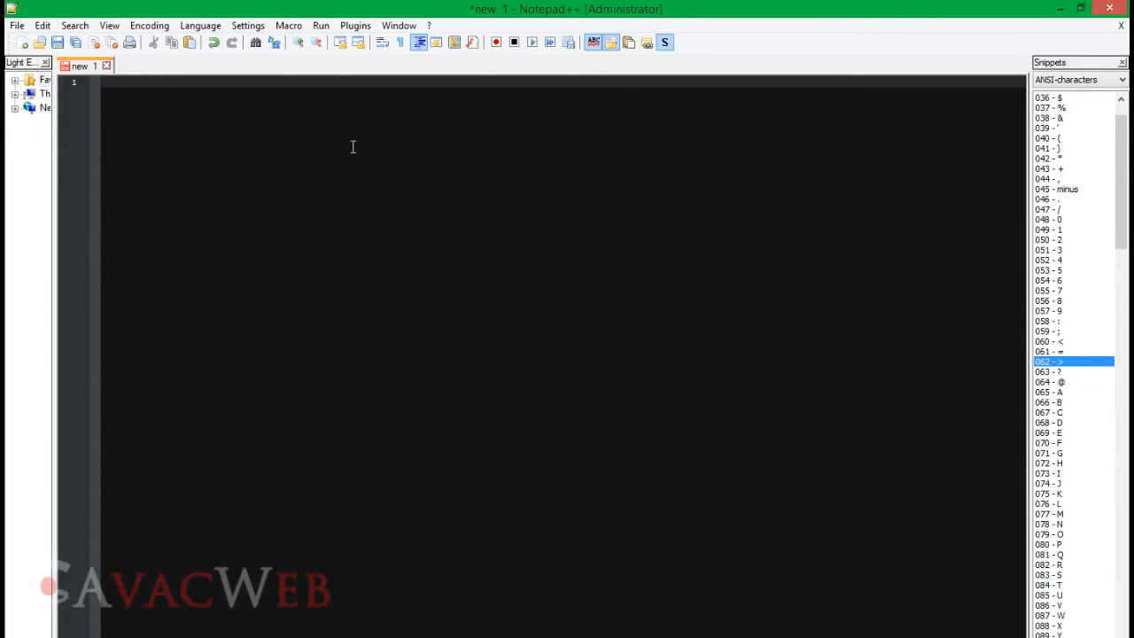
# Step: Set the document's language to JavaScript and widen the Snippets pane to show full snippet names
pyautogui.click(200, 25)
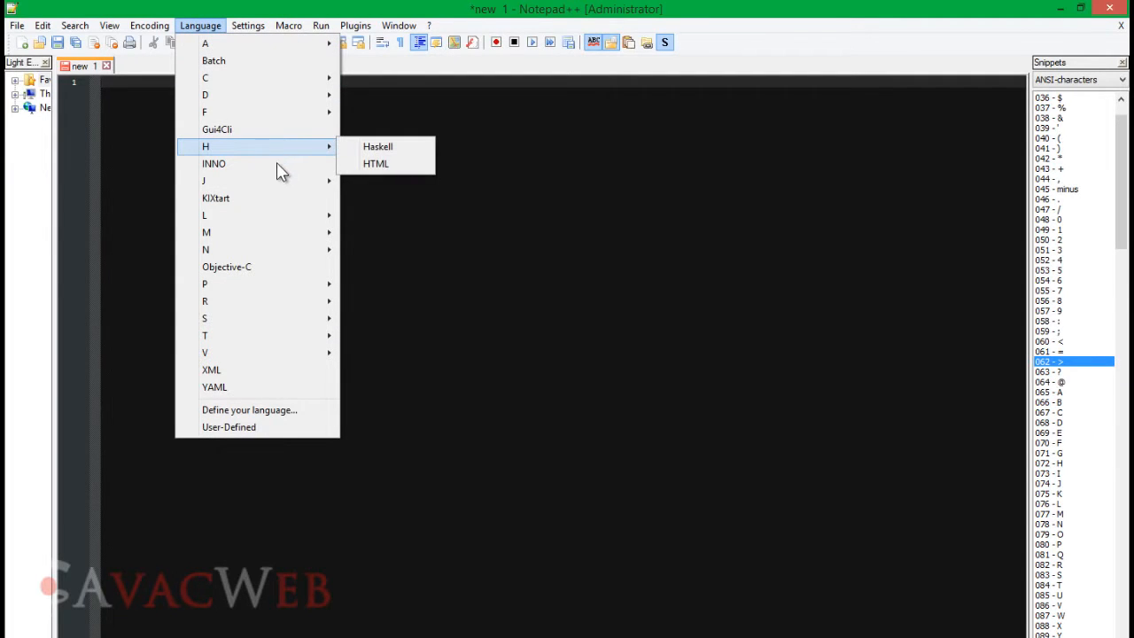
pyautogui.moveTo(275, 184)
pyautogui.click(384, 198)
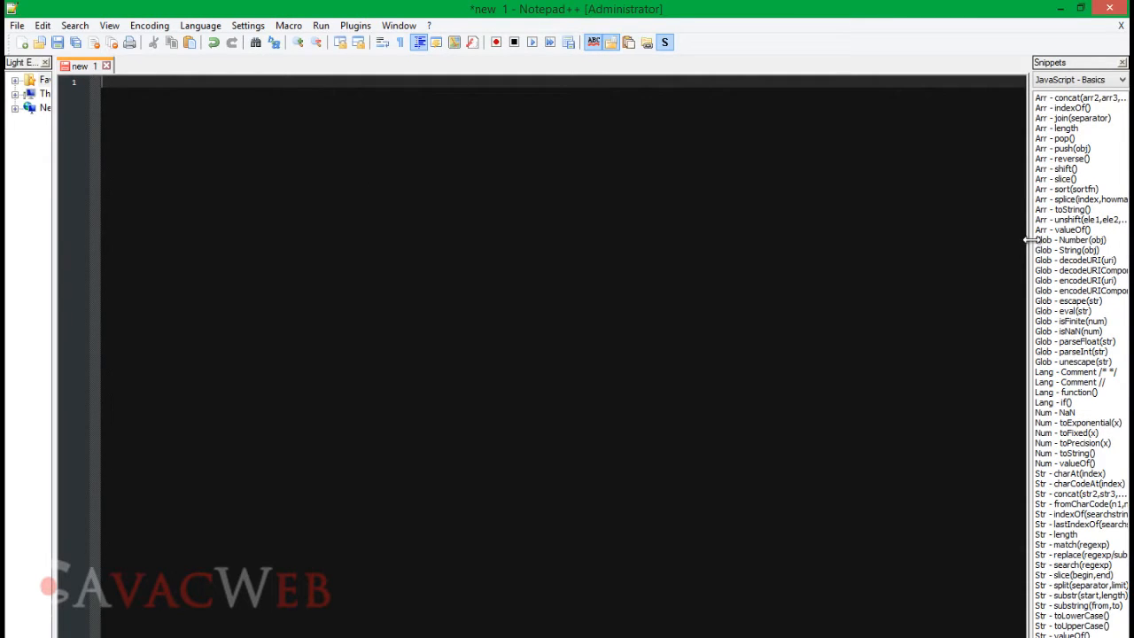
pyautogui.moveTo(1028, 246); pyautogui.dragTo(788, 253)
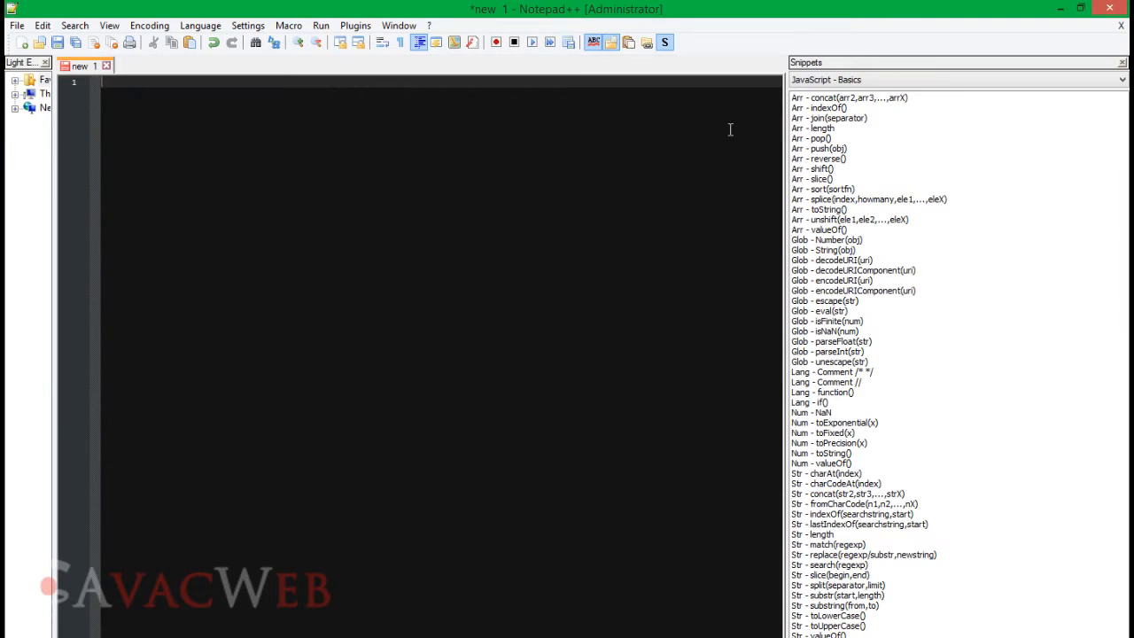
# Step: Look through the Templates, JavaScript - Date and JavaScript - Math snippet libraries, and return to JavaScript - Basics, selecting Arr - join(separator)
pyautogui.click(886, 78)
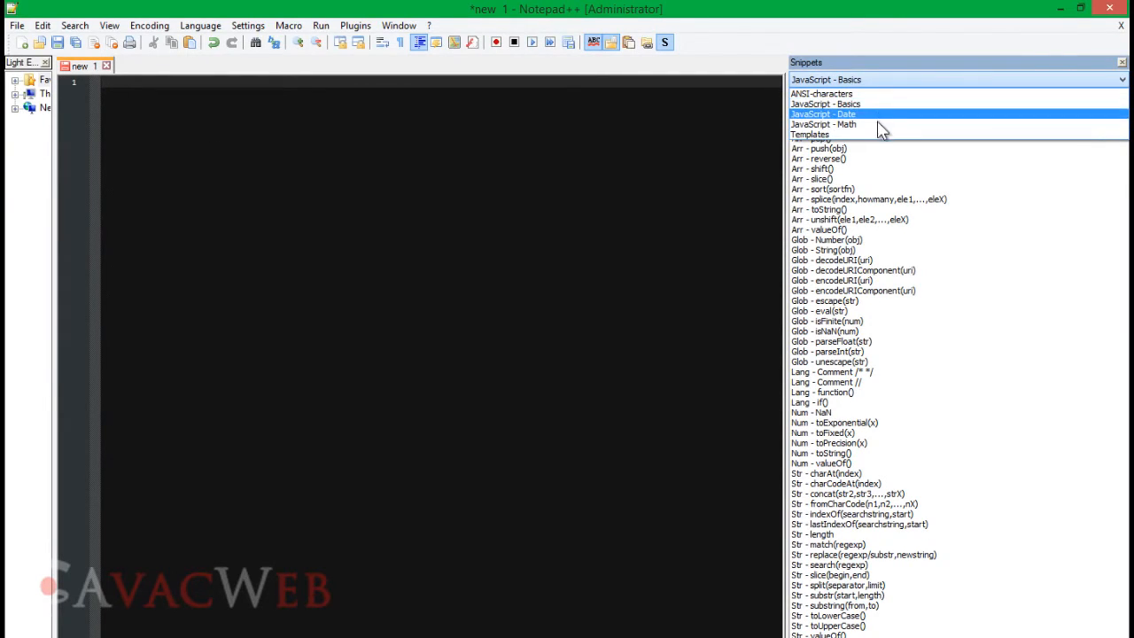
pyautogui.click(875, 133)
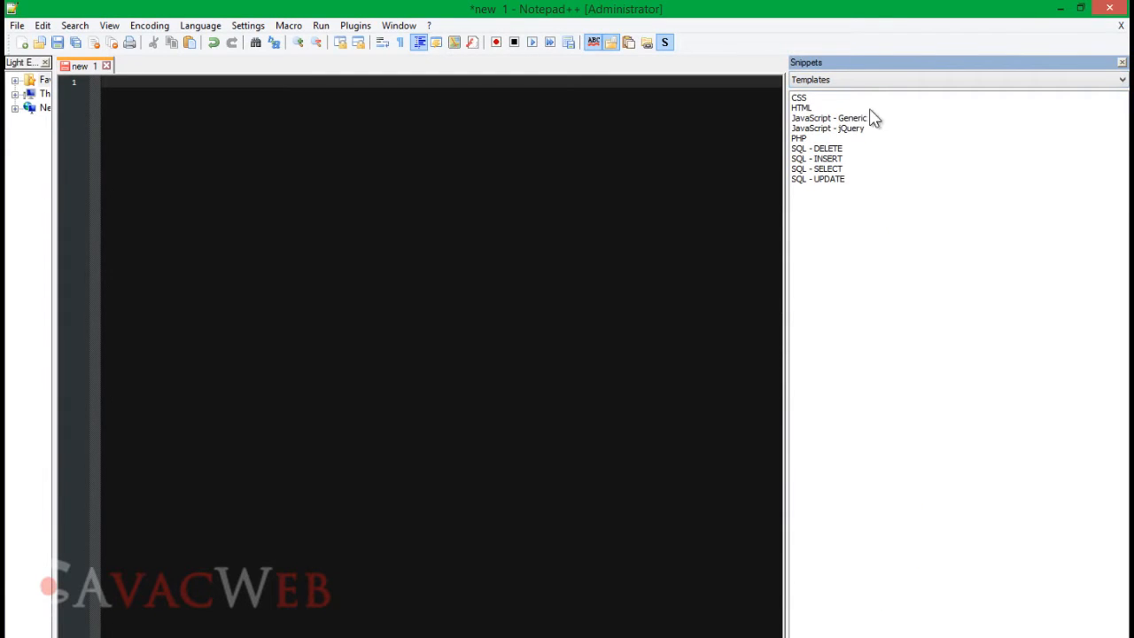
pyautogui.click(875, 82)
pyautogui.click(874, 113)
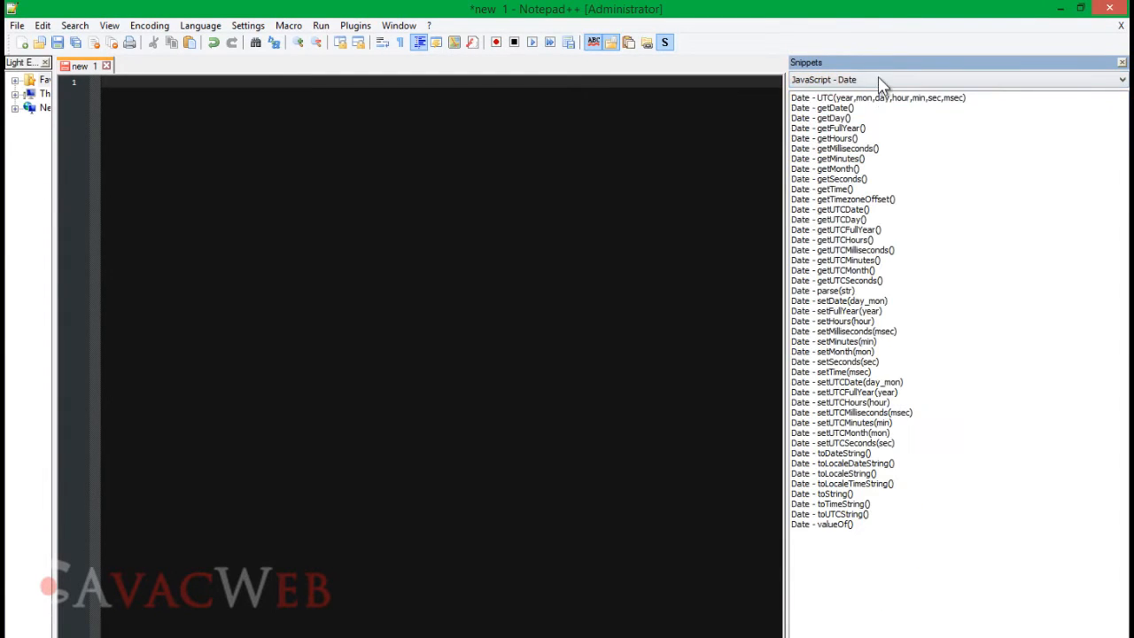
pyautogui.click(880, 80)
pyautogui.click(875, 125)
pyautogui.click(877, 83)
pyautogui.click(877, 105)
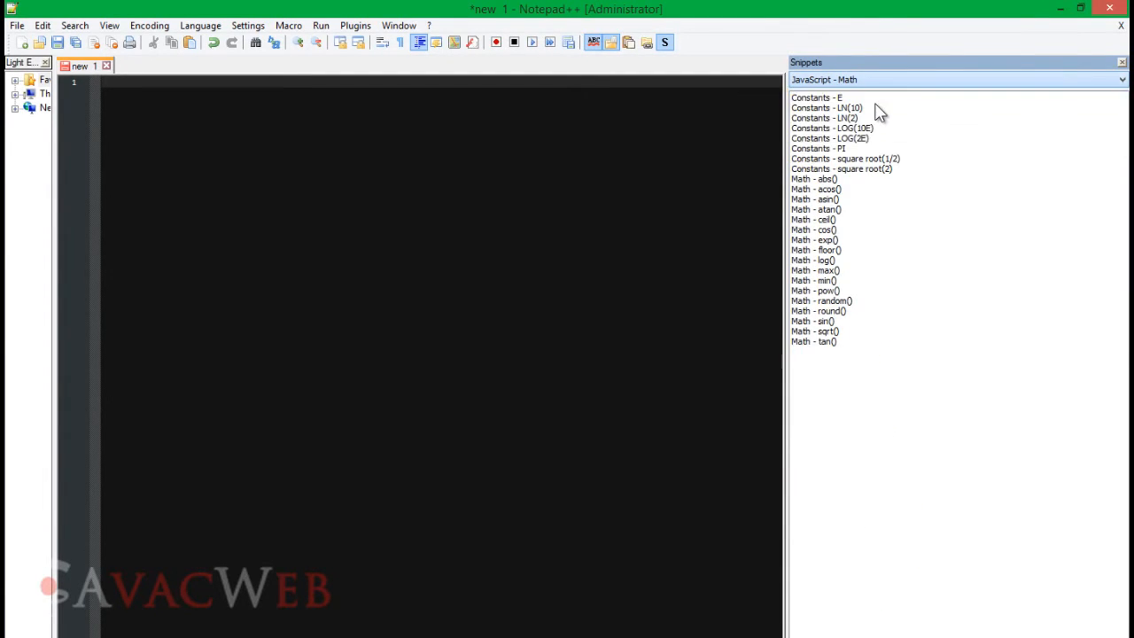
pyautogui.scroll(-3, 890, 224)
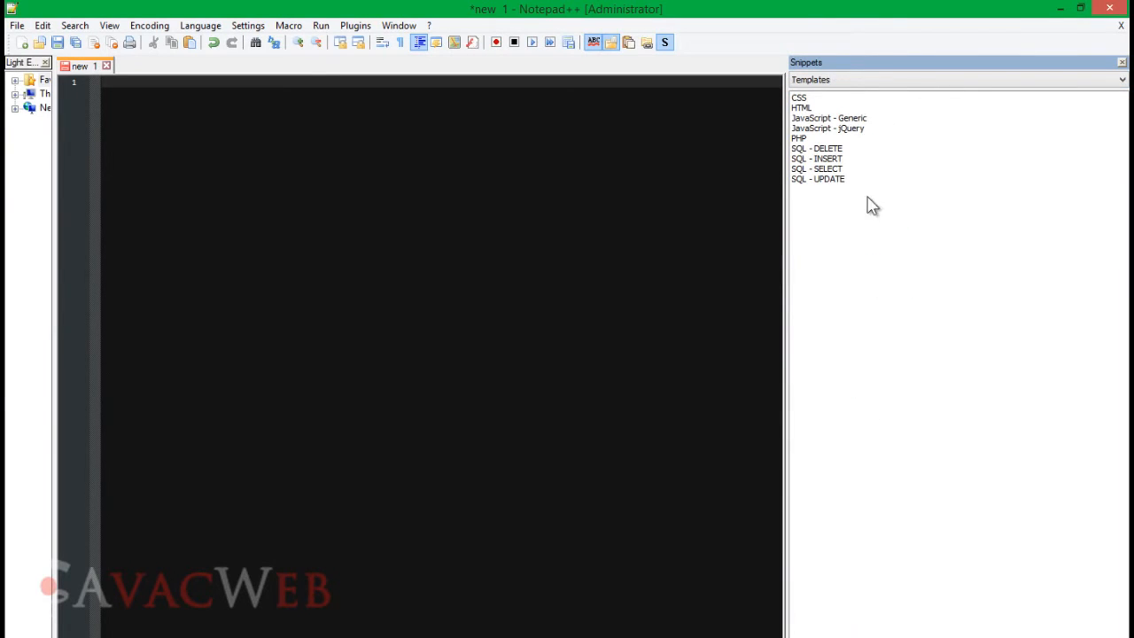
pyautogui.click(836, 81)
pyautogui.click(849, 107)
pyautogui.click(824, 118)
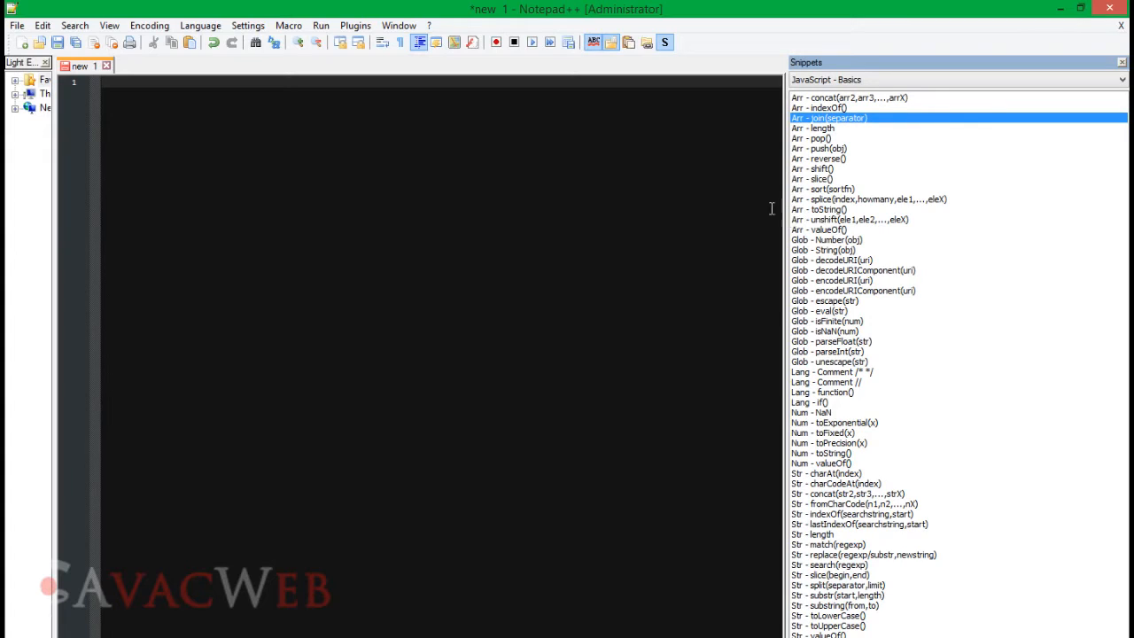
# Step: Write an empty function dreamWeaver() in the document, with blank lines between its opening and closing braces
pyautogui.click(499, 193)
pyautogui.write('fu')
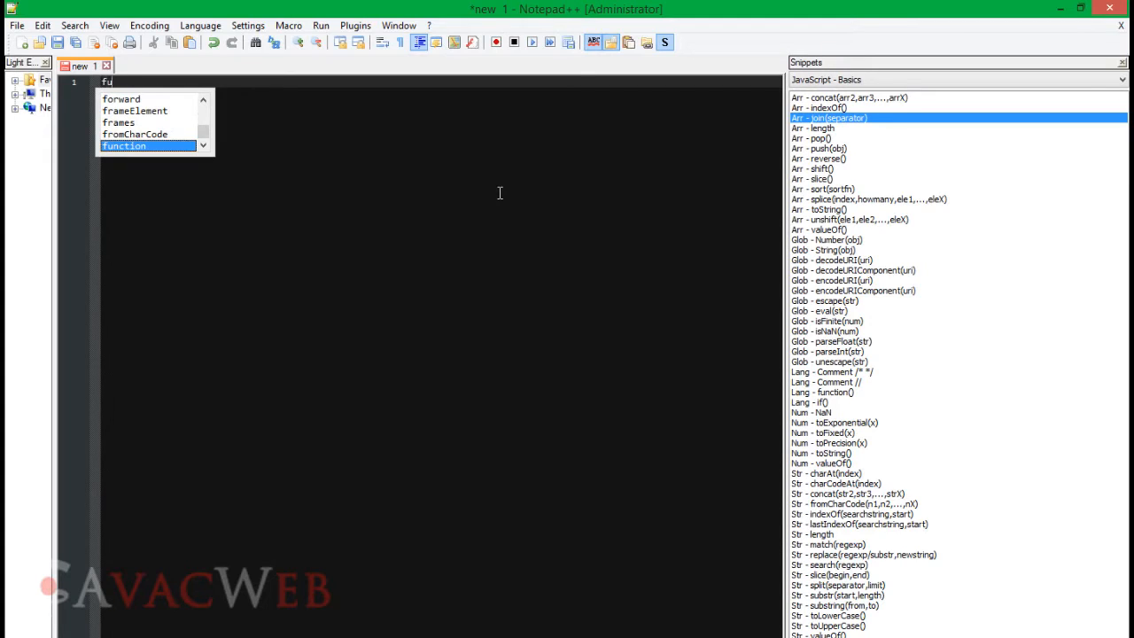
pyautogui.write('nction dreamWe')
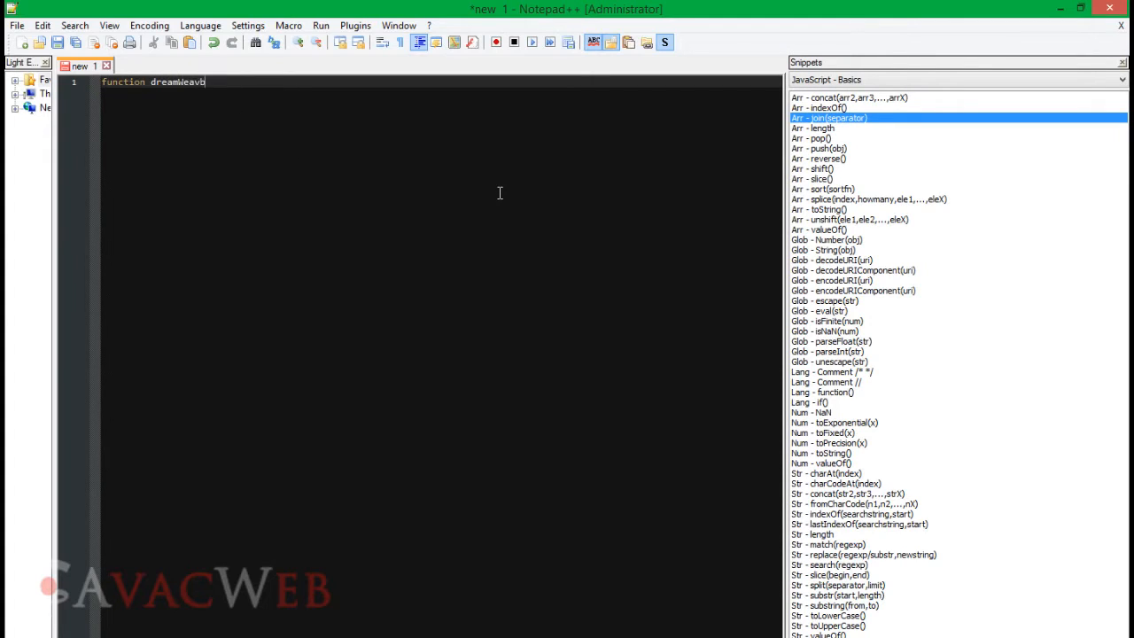
pyautogui.write('aver(){')
pyautogui.press('Return')
pyautogui.press('Return')
pyautogui.press('Return')
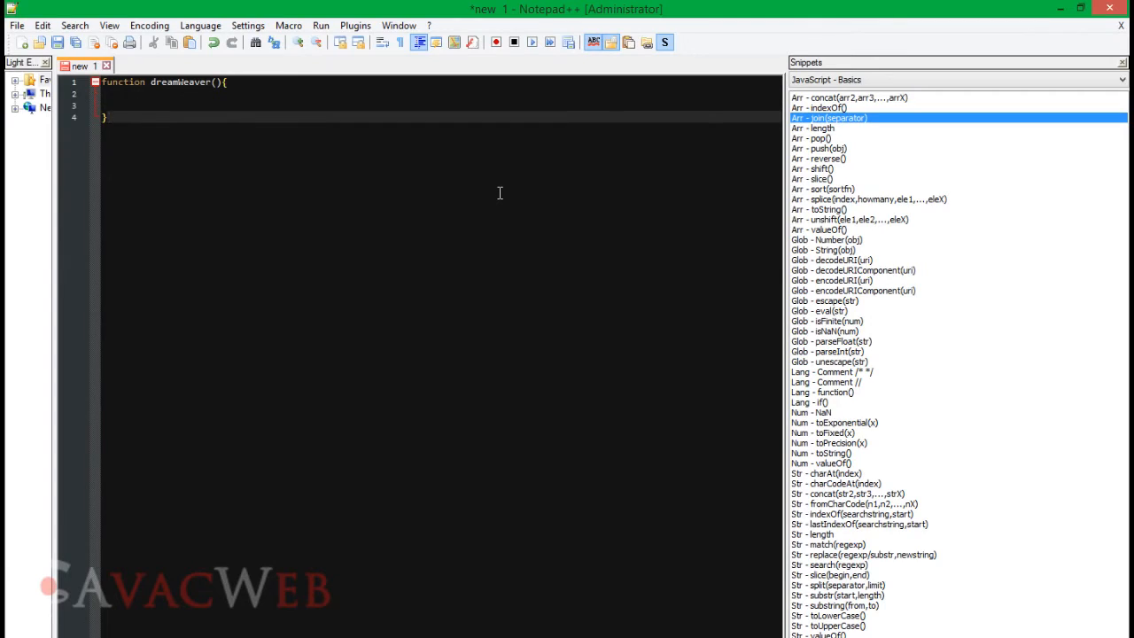
# Step: Try a pair of curly braces inside the function body, and delete it together with one blank line
pyautogui.press('Up')
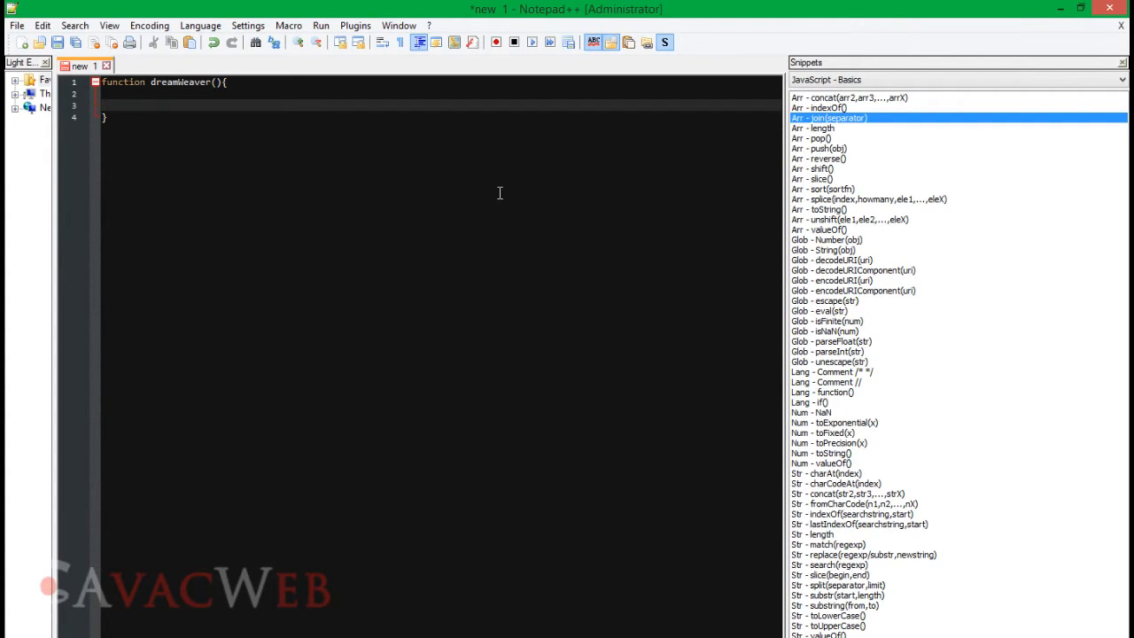
pyautogui.write('{}')
pyautogui.press('BackSpace')
pyautogui.press('BackSpace')
pyautogui.press('BackSpace')
pyautogui.press('BackSpace')
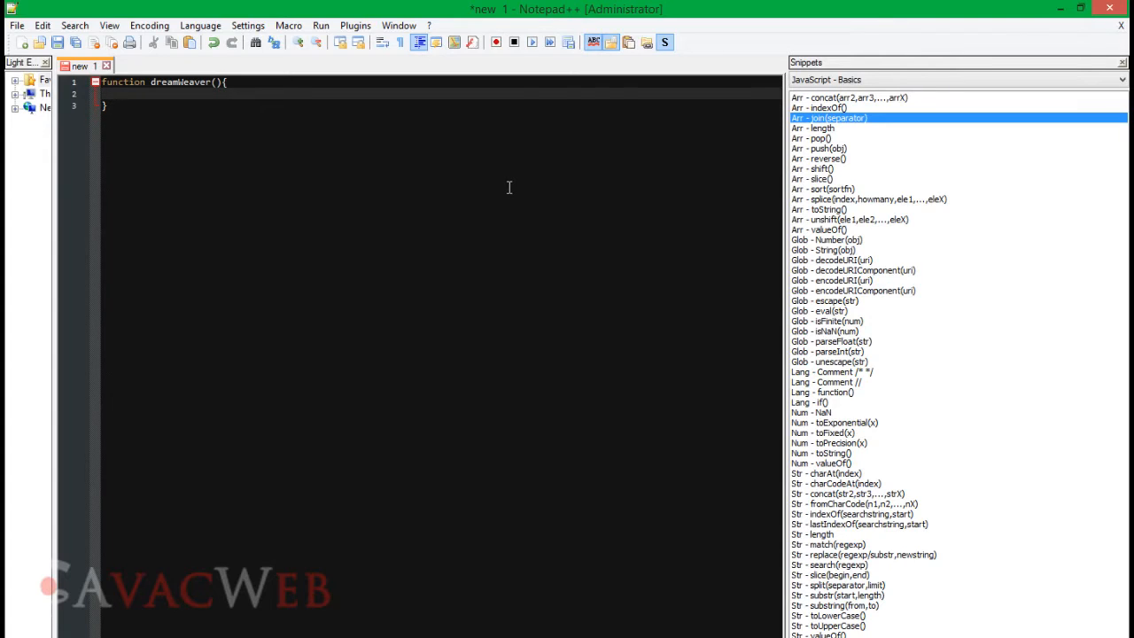
# Step: Switch off the Autocomplete brackets option of the XBrackets Lite plugin
pyautogui.click(347, 25)
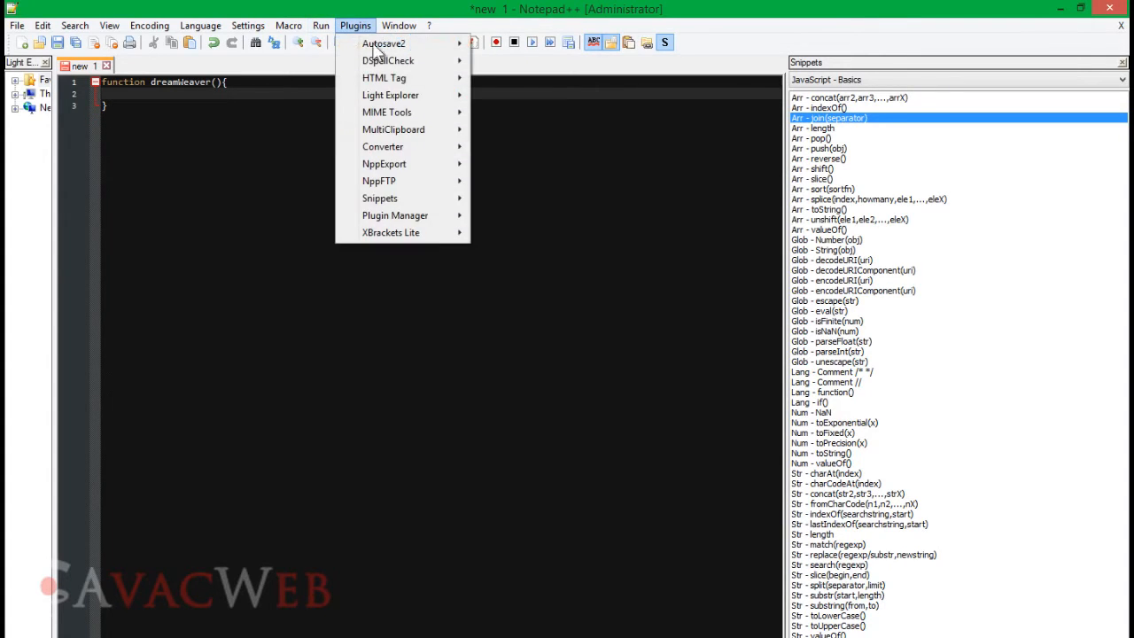
pyautogui.moveTo(456, 219)
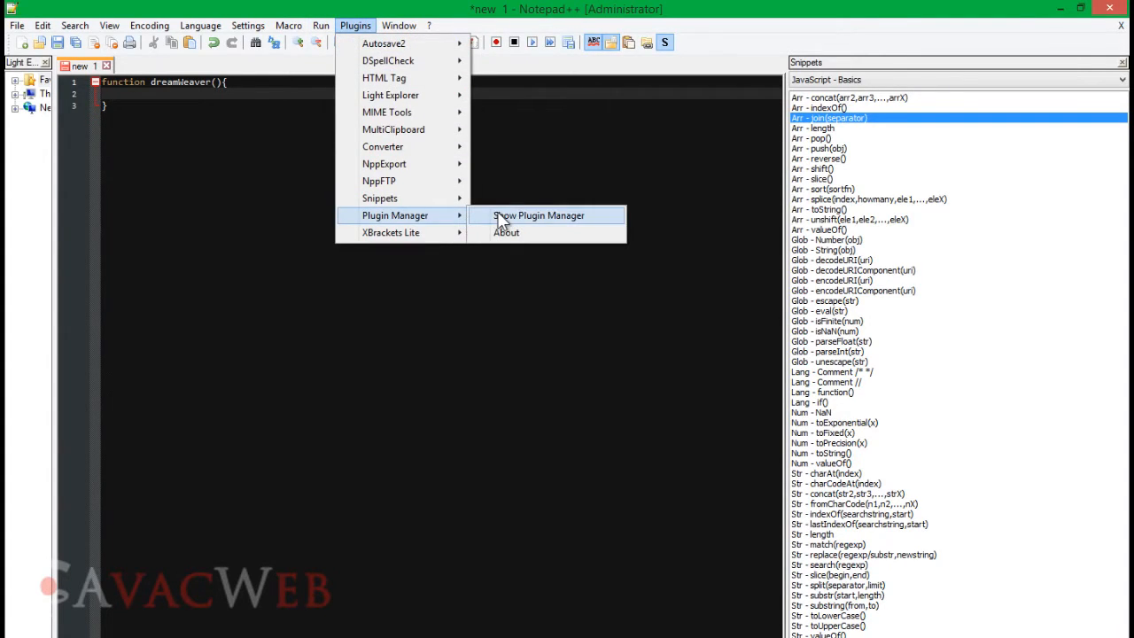
pyautogui.moveTo(415, 236)
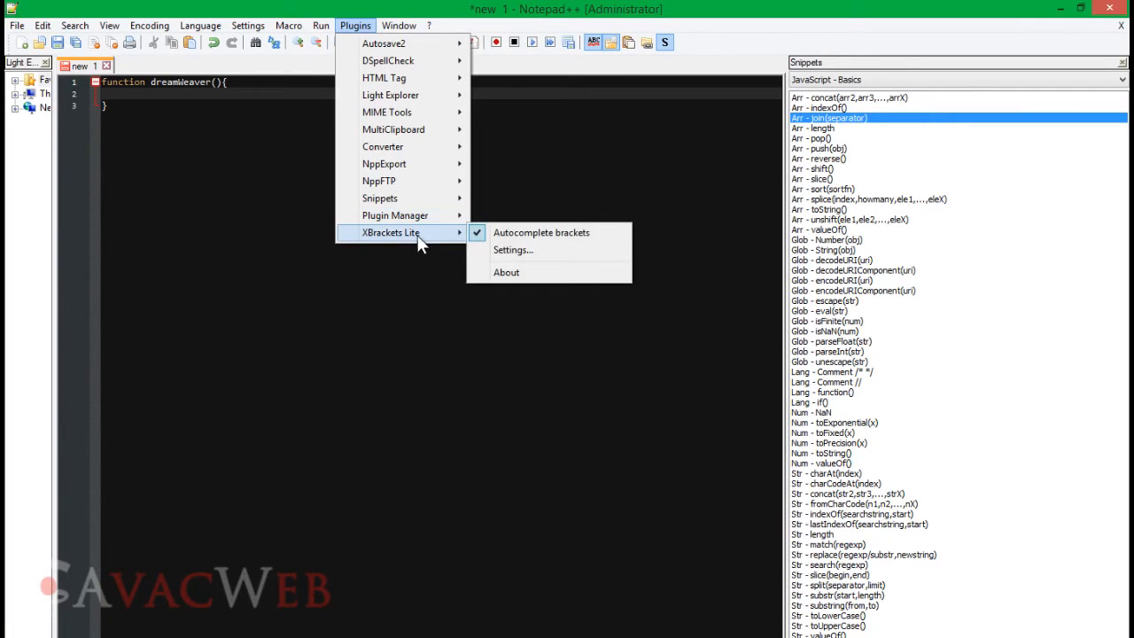
pyautogui.click(485, 233)
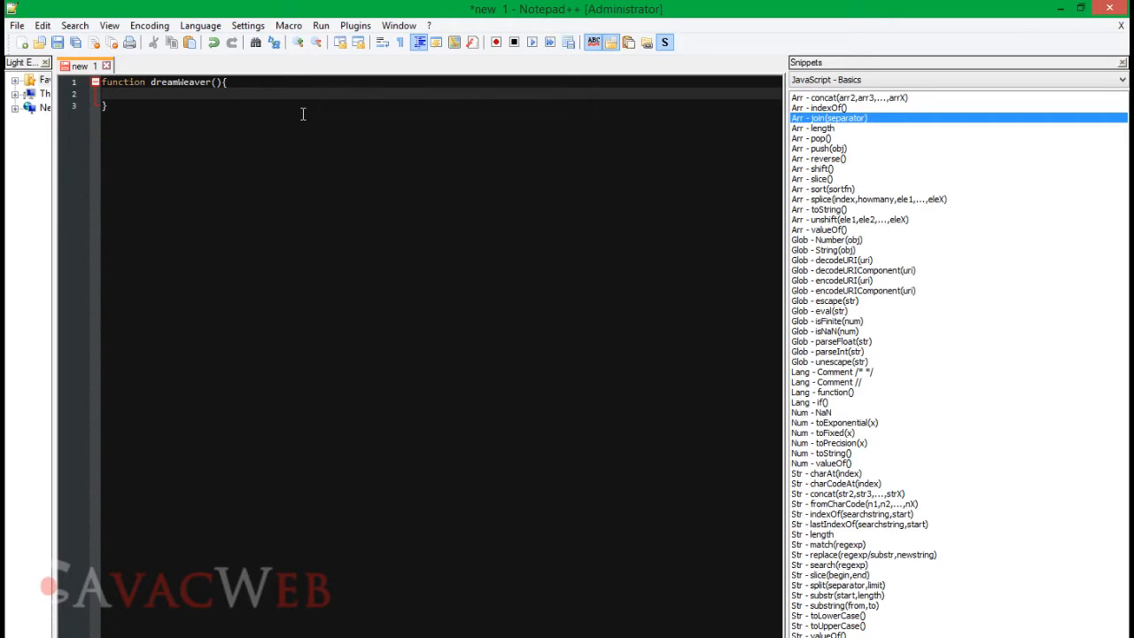
# Step: Add two more blank lines between the braces of the dreamWeaver() function
pyautogui.press('Return')
pyautogui.press('Down')
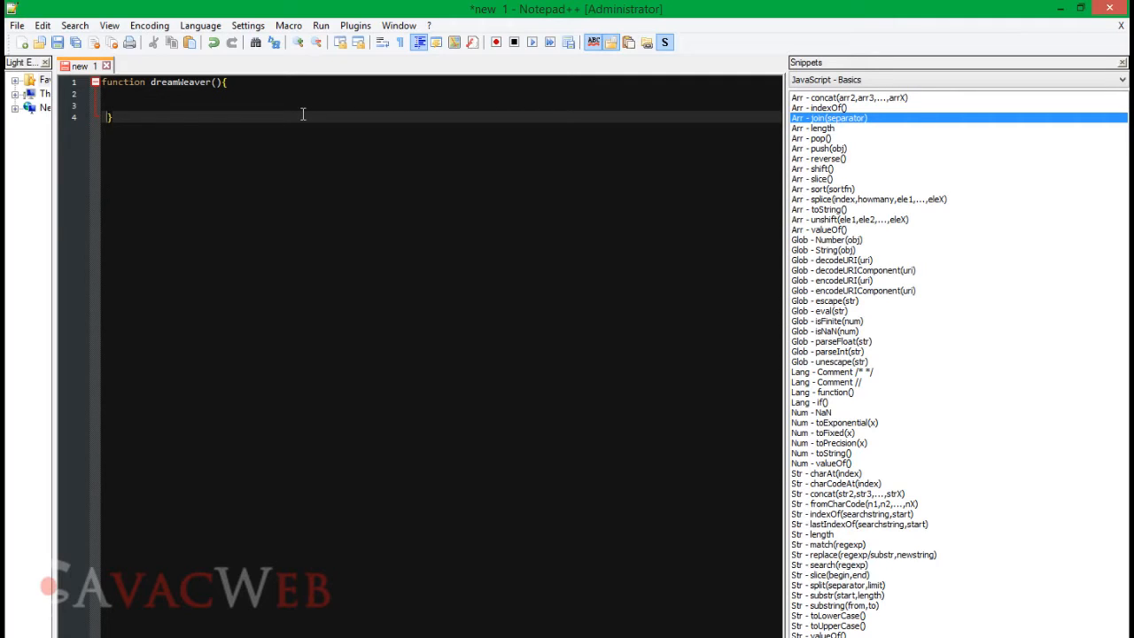
pyautogui.press('Up')
pyautogui.press('Up')
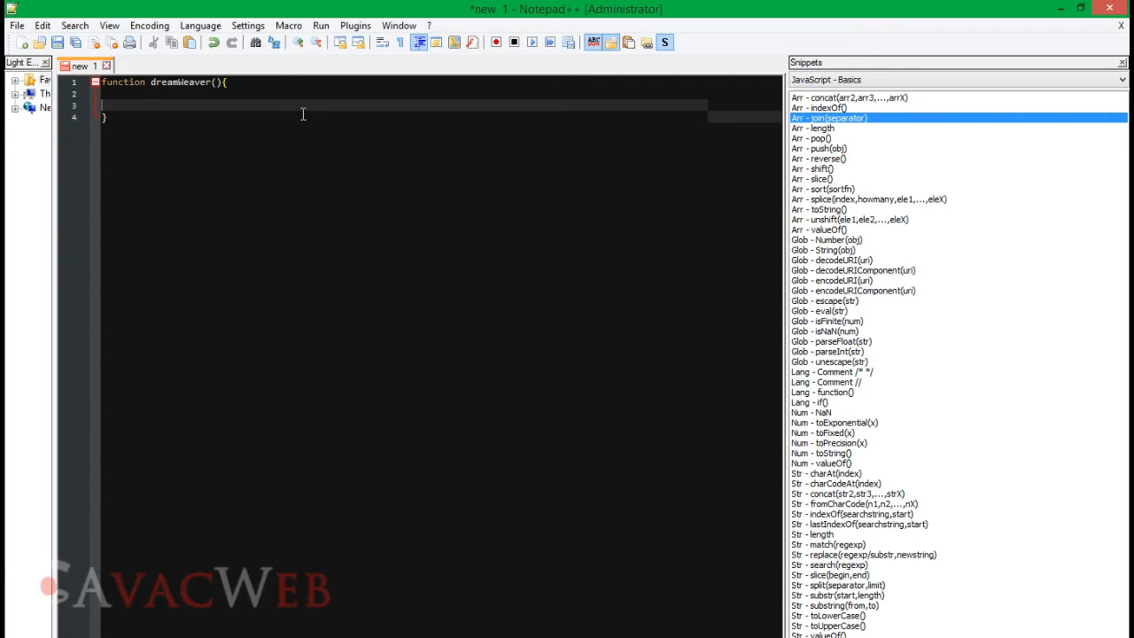
pyautogui.press('Return')
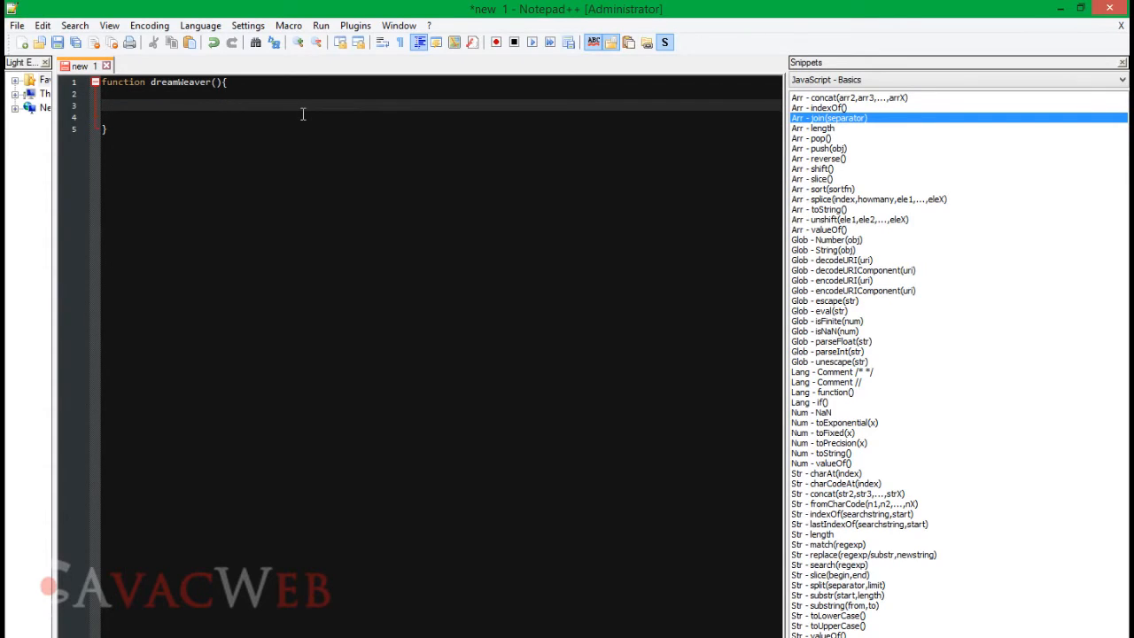
pyautogui.press('Down')
pyautogui.press('Down')
pyautogui.press('Up')
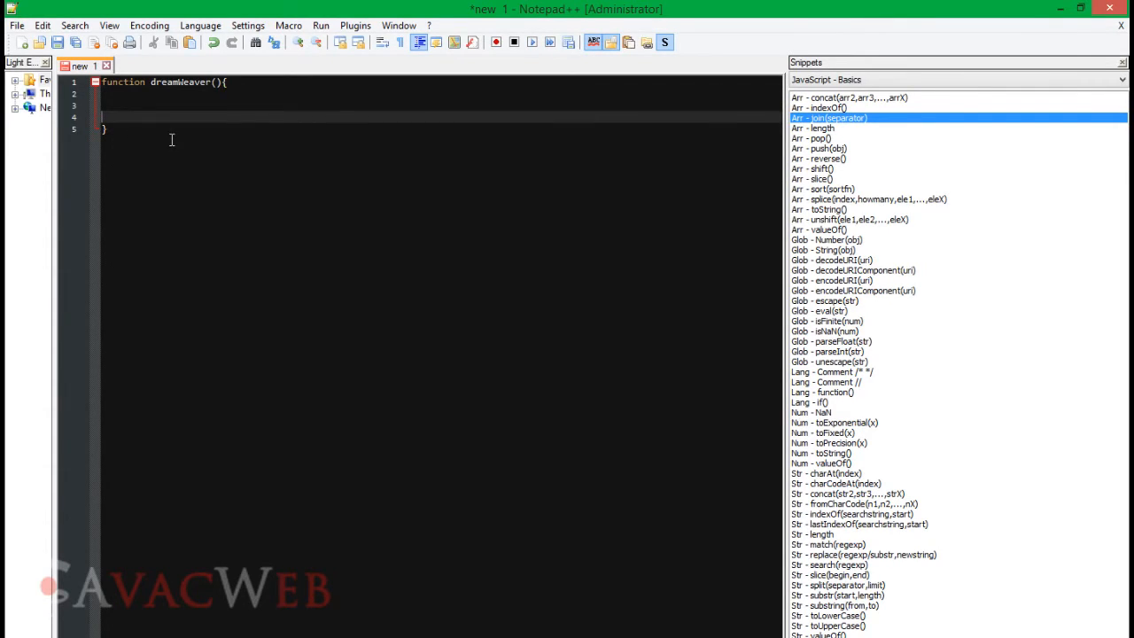
pyautogui.press('Down')
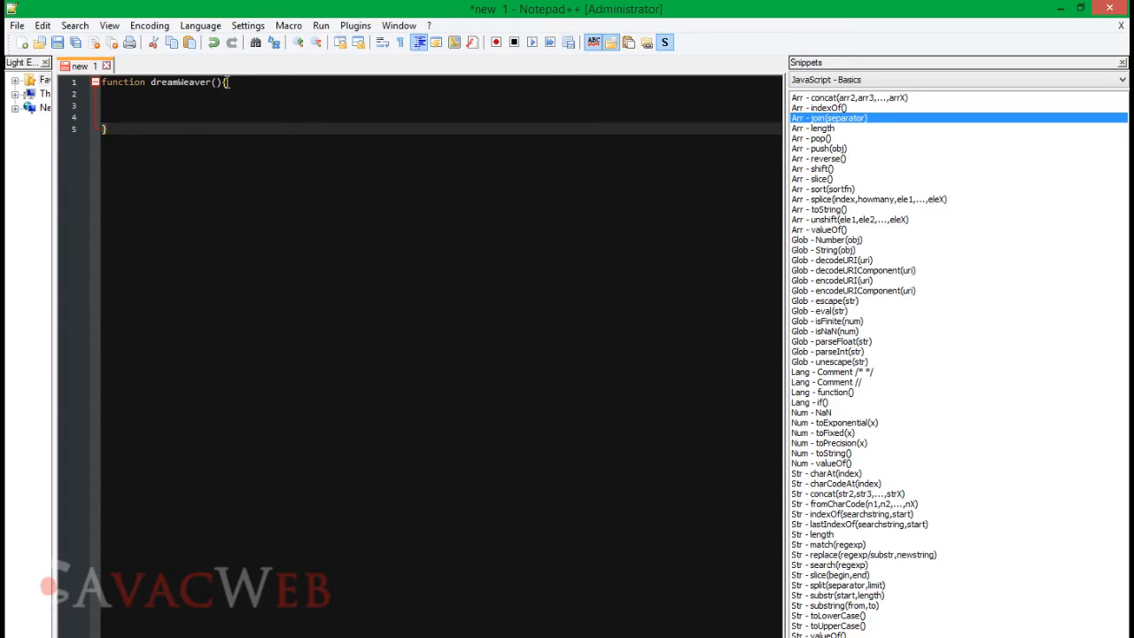
# Step: Try three line breaks between the parentheses of dreamWeaver(), and remove them again
pyautogui.click(226, 82)
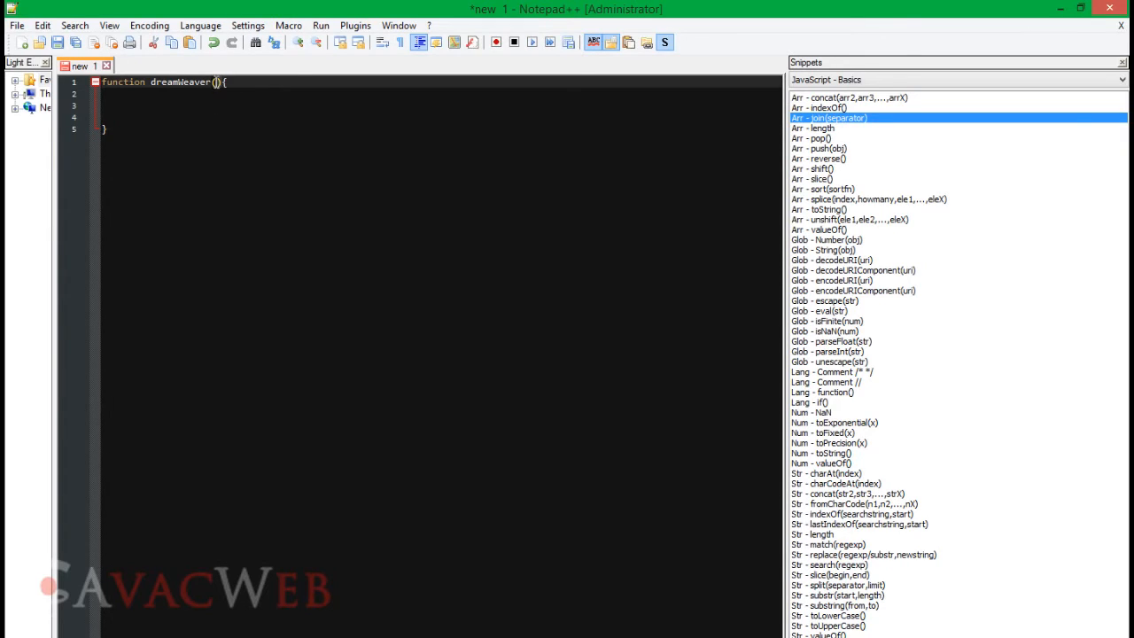
pyautogui.click(216, 81)
pyautogui.press('Return')
pyautogui.press('Return')
pyautogui.press('Return')
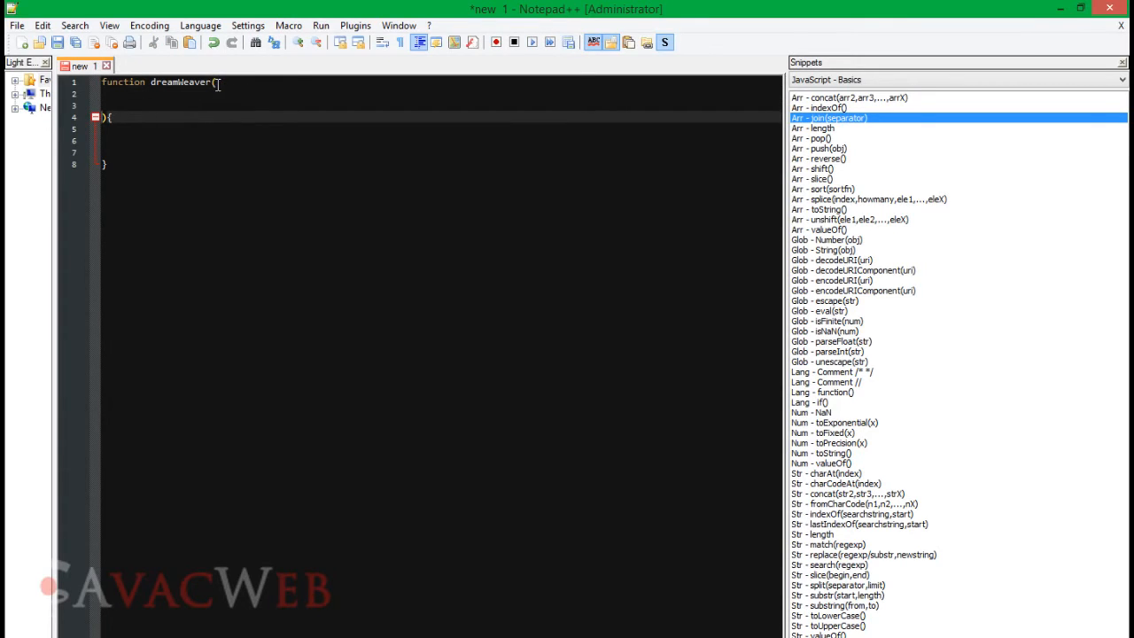
pyautogui.press('BackSpace')
pyautogui.press('BackSpace')
pyautogui.press('BackSpace')
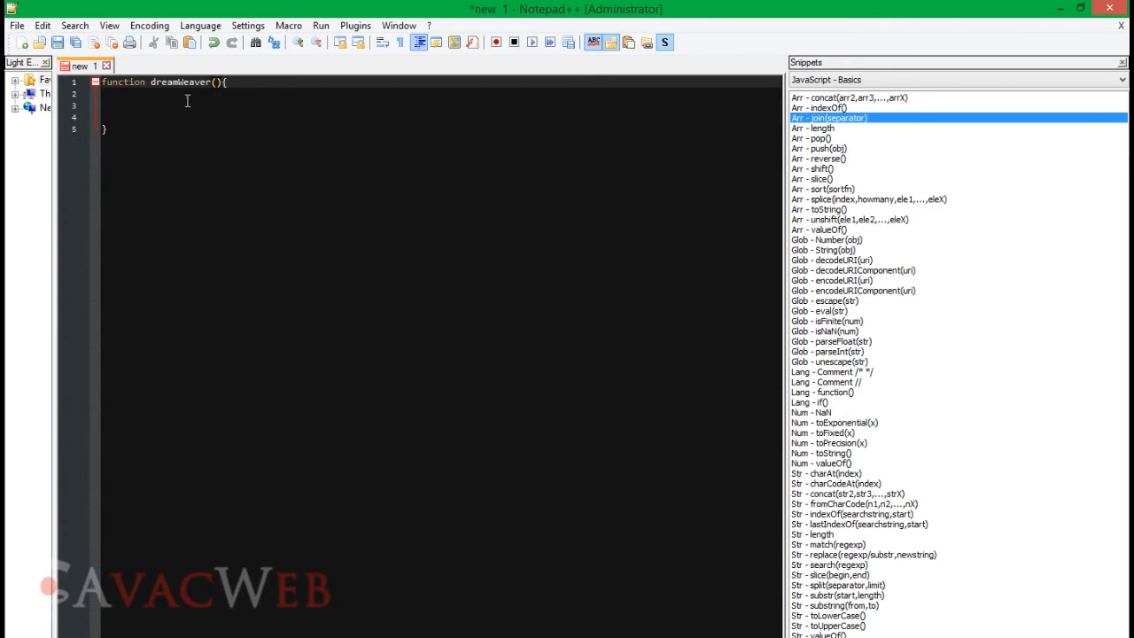
# Step: Delete the whole dreamWeaver() function and set the document's language to HTML
pyautogui.click(185, 100)
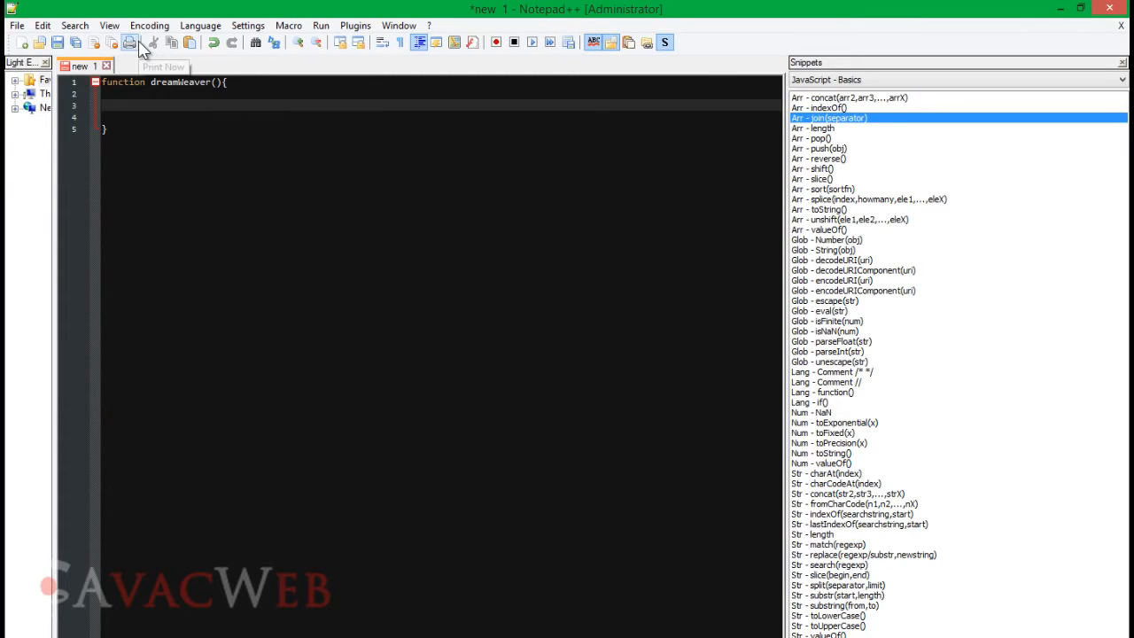
pyautogui.moveTo(126, 133); pyautogui.dragTo(84, 84)
pyautogui.press('Delete')
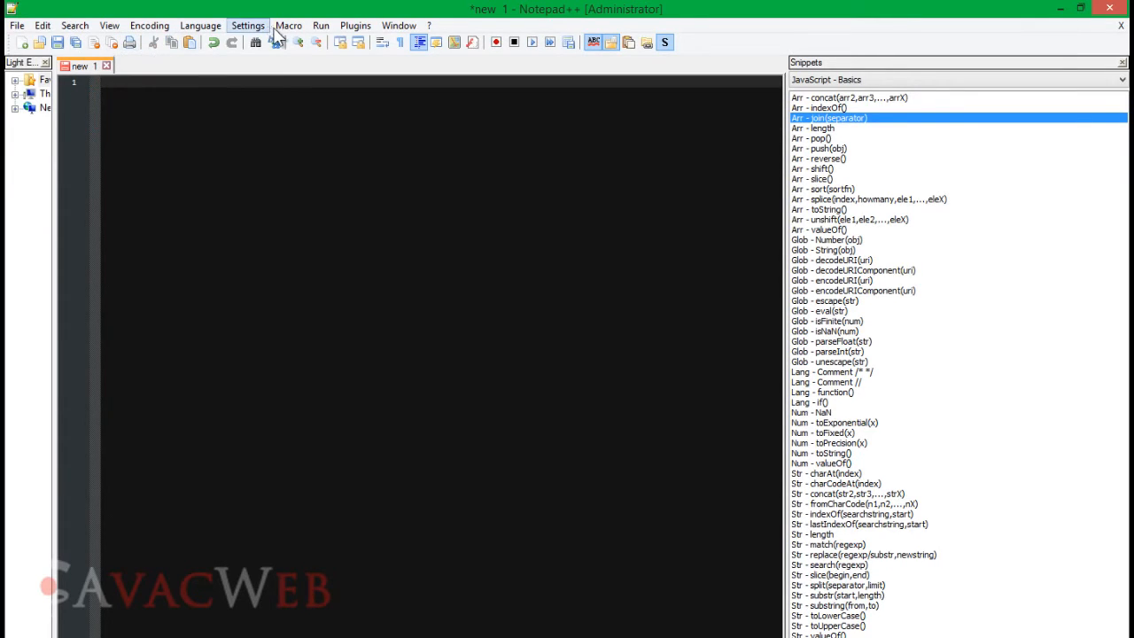
pyautogui.click(196, 28)
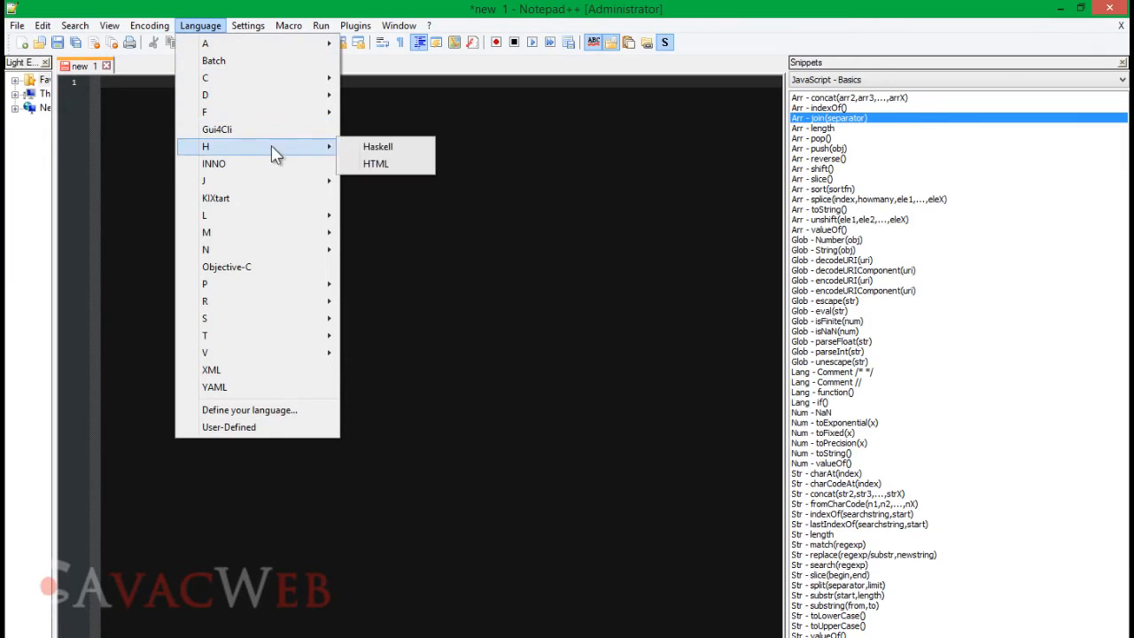
pyautogui.click(363, 163)
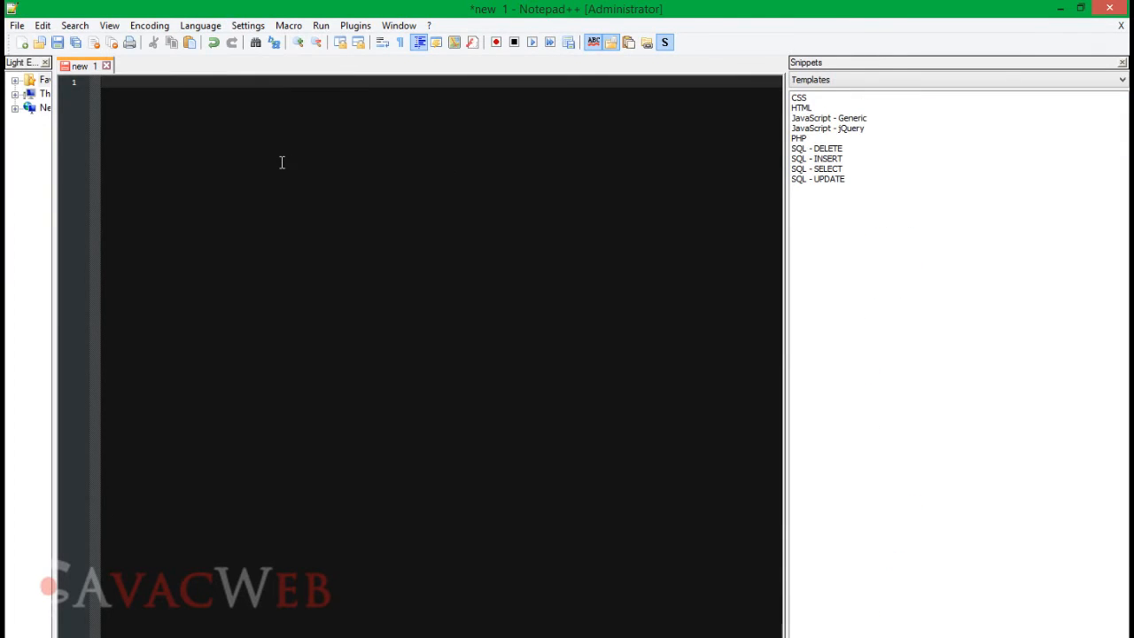
# Step: Try the JavaScript - Generic template in the document, and delete the inserted code
pyautogui.doubleClick(824, 118)
pyautogui.hotkey('ctrl', 'a')
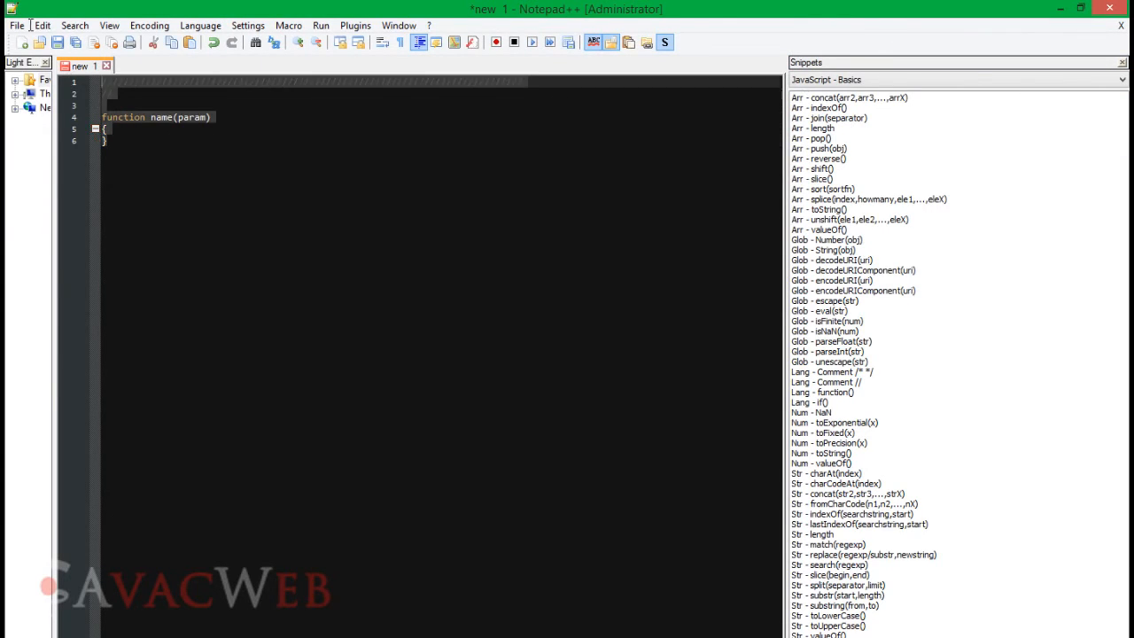
pyautogui.press('Delete')
# Step: Return to the Templates snippet library and insert the HTML template into the empty document
pyautogui.click(820, 79)
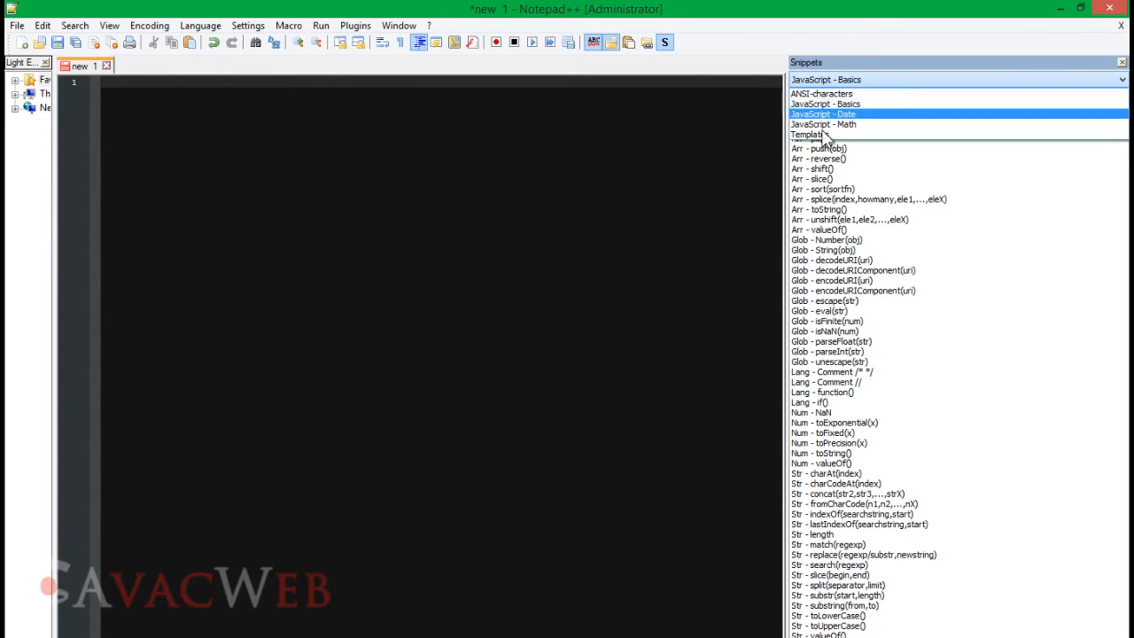
pyautogui.click(825, 119)
pyautogui.doubleClick(802, 108)
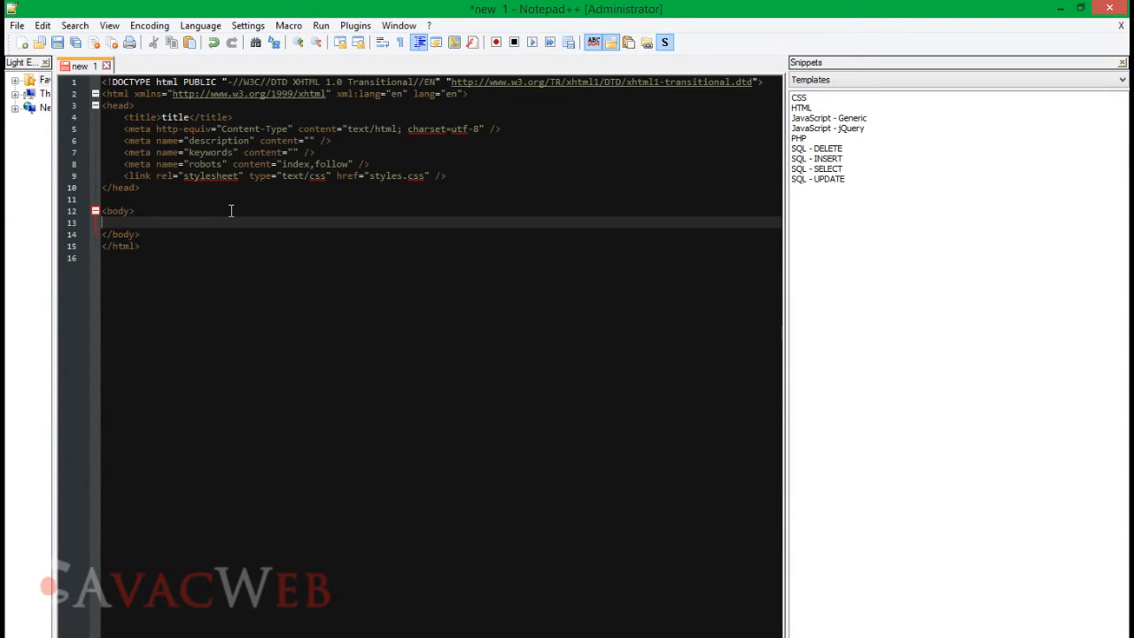
# Step: Add blank lines inside the body and place a div element there, with two blank lines between its opening and closing tags
pyautogui.press('Return')
pyautogui.press('Return')
pyautogui.press('Return')
pyautogui.press('Up')
pyautogui.press('Up')
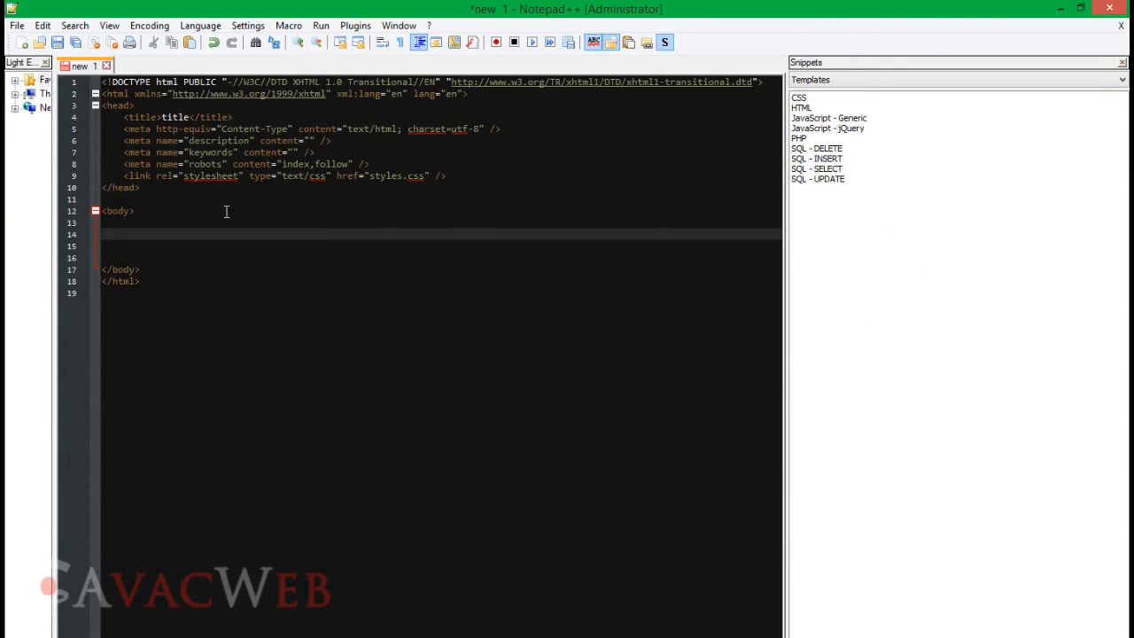
pyautogui.write('<Div')
pyautogui.press('Return')
pyautogui.write('>')
pyautogui.press('Return')
pyautogui.press('Return')
pyautogui.press('Return')
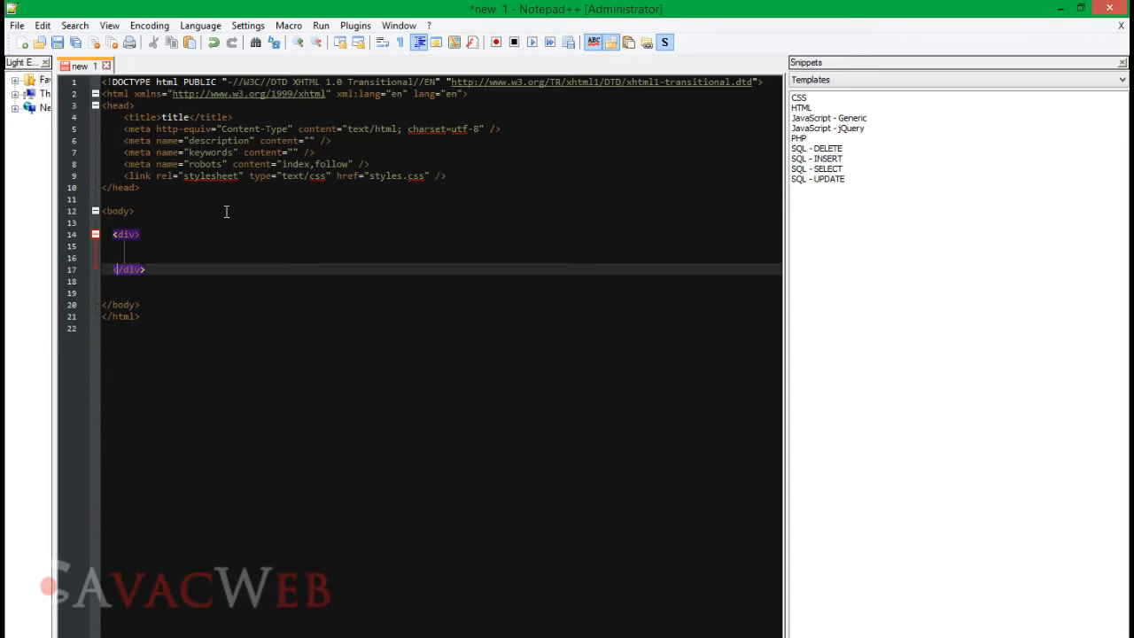
# Step: Add two more blank lines inside the div element
pyautogui.press('Right')
pyautogui.press('Right')
pyautogui.press('Right')
pyautogui.press('Left')
pyautogui.press('Up')
pyautogui.press('Up')
pyautogui.press('Return')
pyautogui.press('Return')
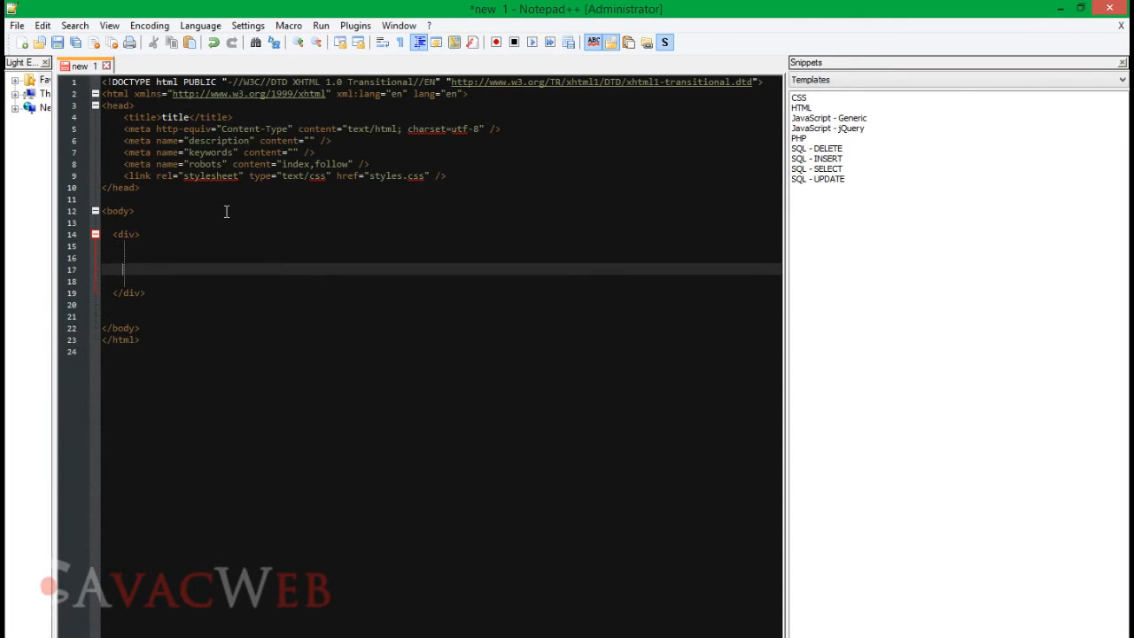
# Step: Nest a second div inside the first one, with three blank lines between its opening and closing tags
pyautogui.press('Up')
pyautogui.write('<div>')
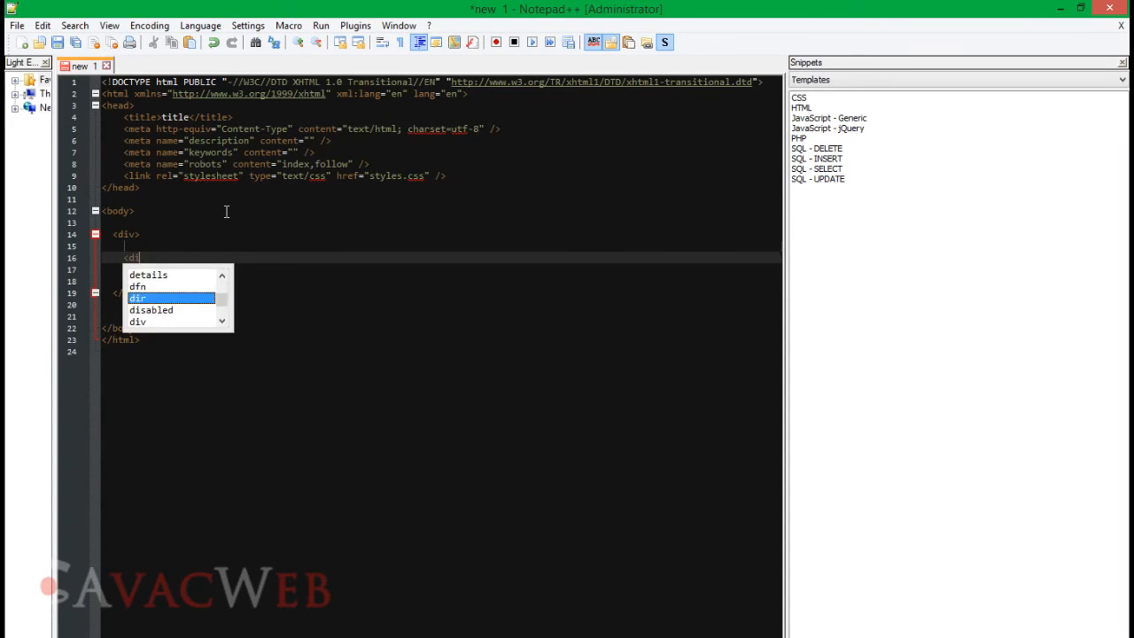
pyautogui.press('Return')
pyautogui.press('Return')
pyautogui.press('Return')
pyautogui.press('Return')
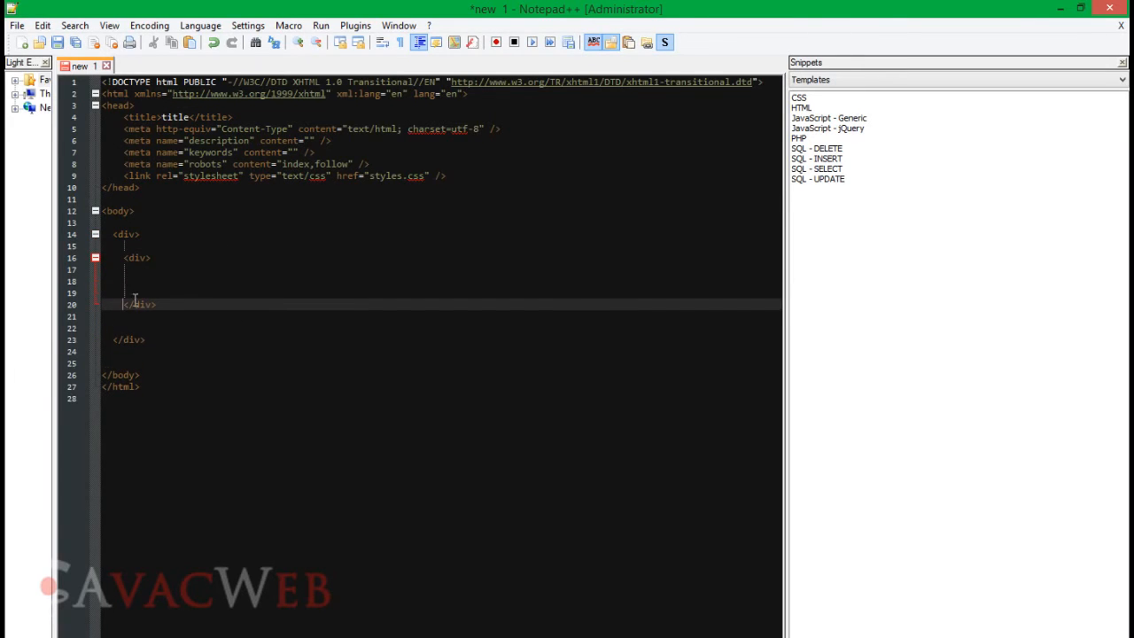
# Step: Examine the matching-tag highlighting of the inner div, outer div, body and html tags
pyautogui.click(127, 339)
pyautogui.click(136, 260)
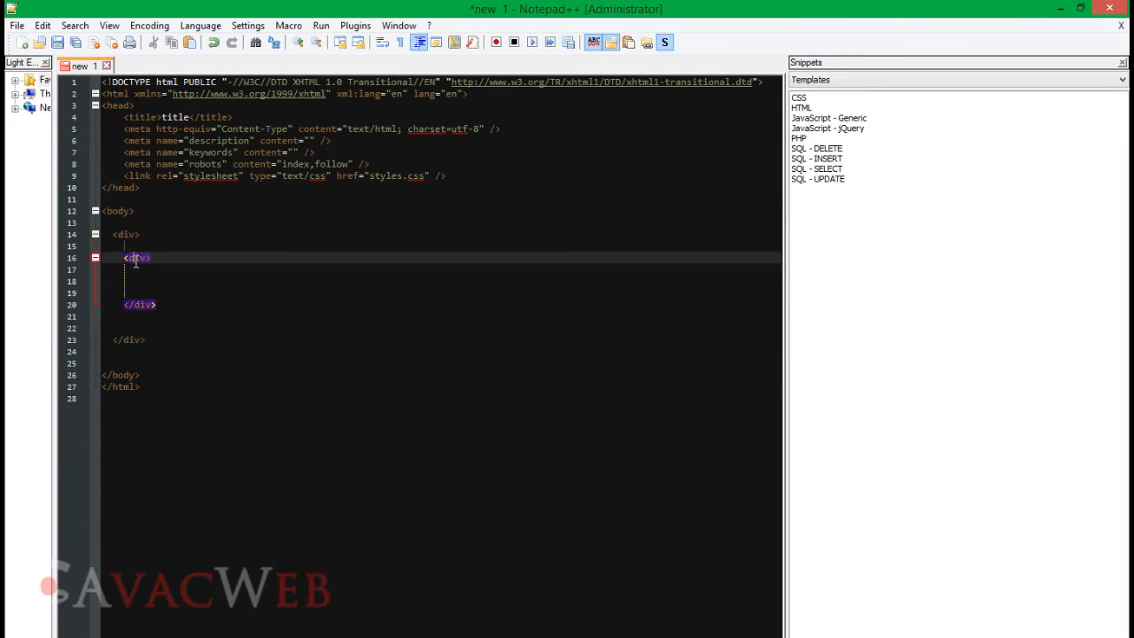
pyautogui.click(147, 307)
pyautogui.click(129, 350)
pyautogui.click(130, 342)
pyautogui.click(121, 374)
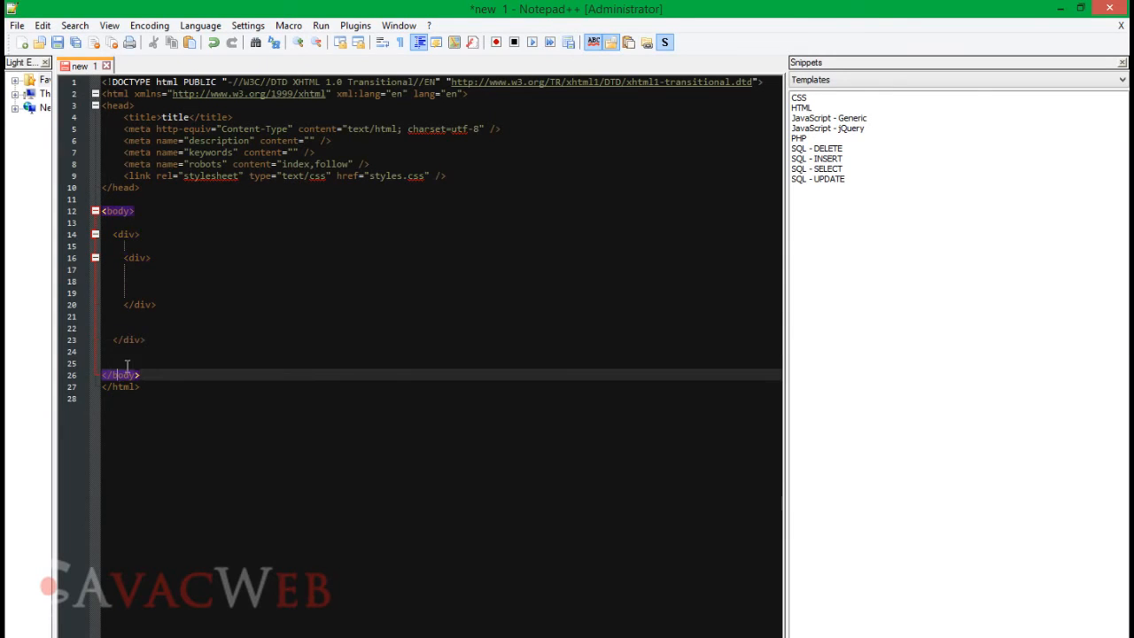
pyautogui.click(120, 387)
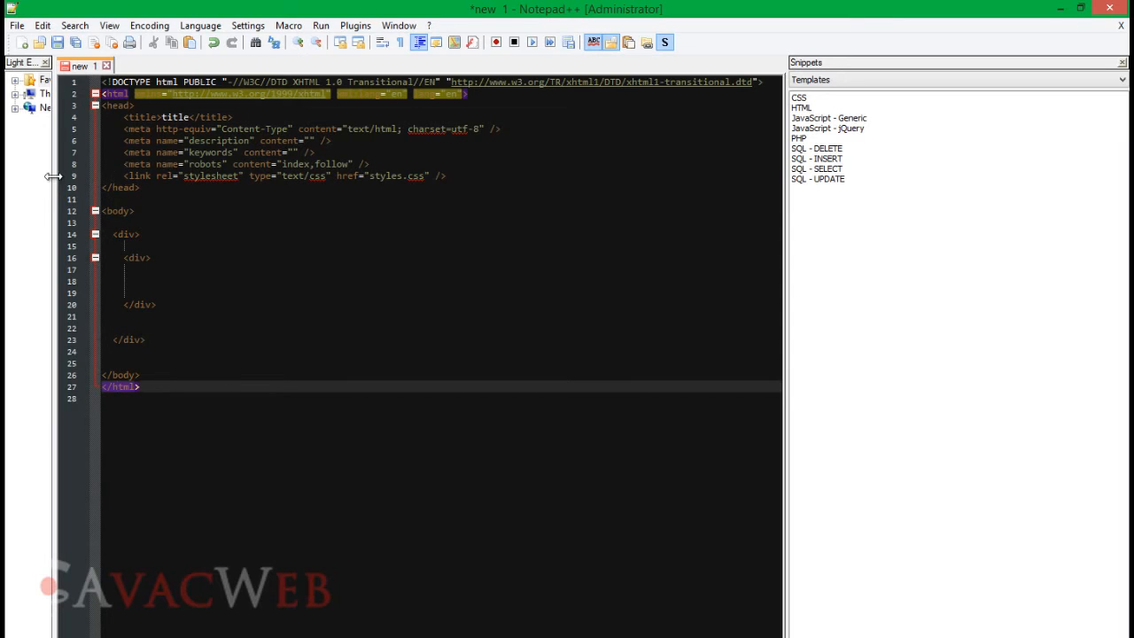
# Step: Widen the Light Explorer pane to show its full item names
pyautogui.moveTo(55, 184); pyautogui.dragTo(99, 199)
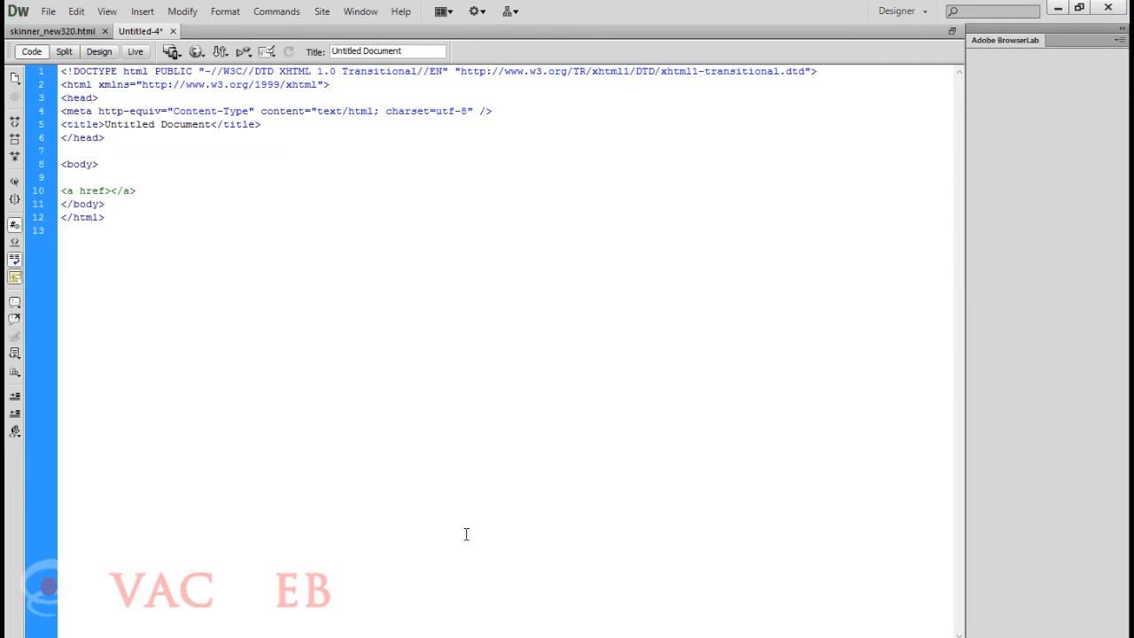
# Step: Switch to Dreamweaver and close the Untitled-4 document
pyautogui.click(175, 31)
pyautogui.click(578, 378)
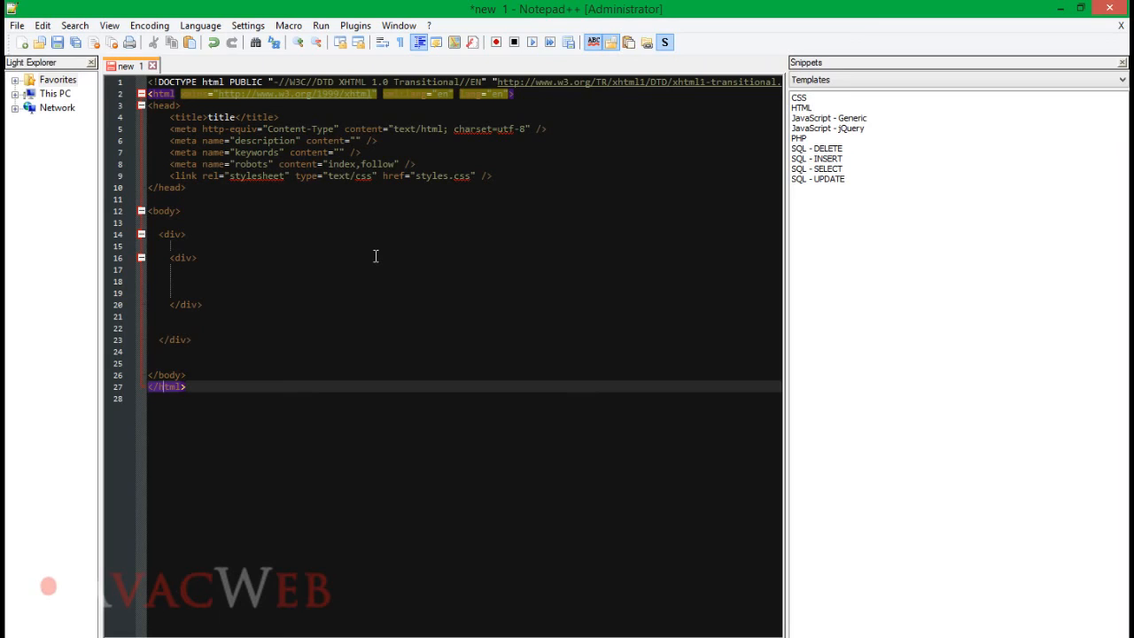
pyautogui.click(700, 637)
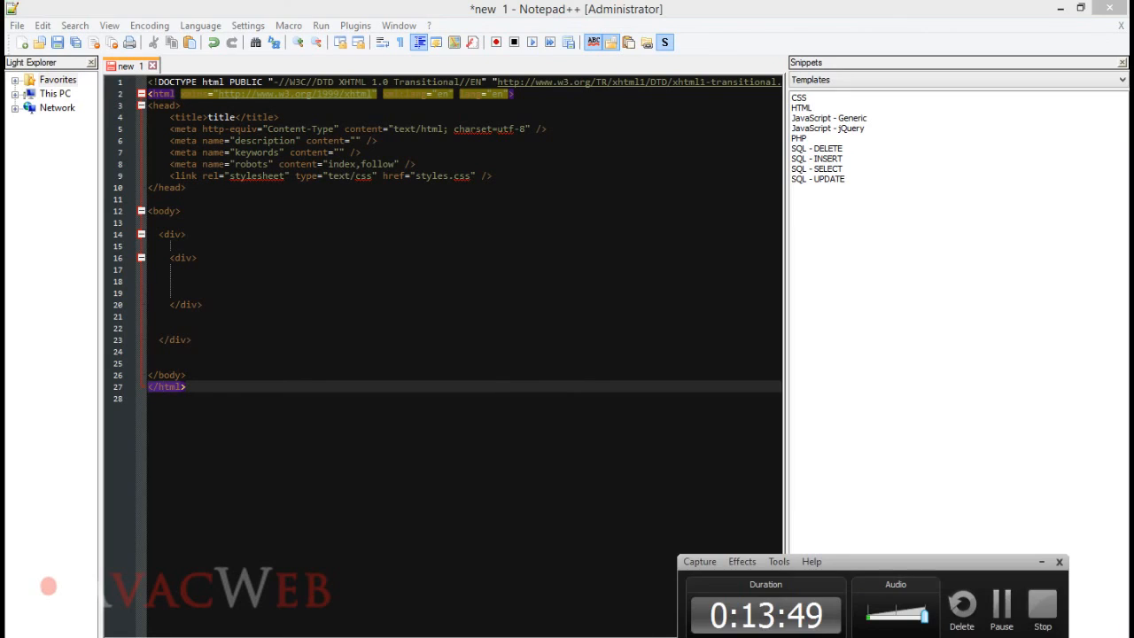